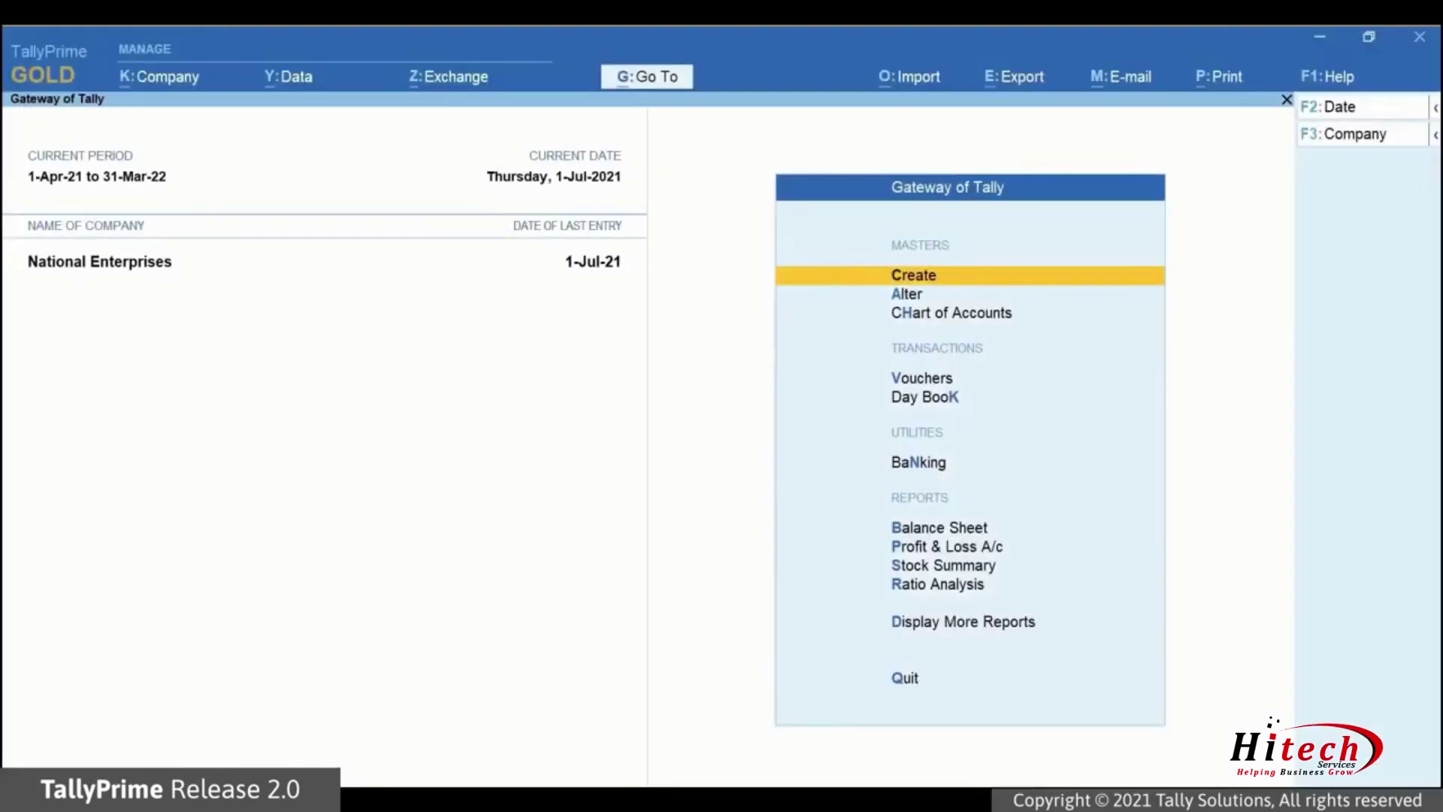
# Step: Keep GST enabled in company features and accept Uttarakhand as the registration state
pyautogui.press('F11')
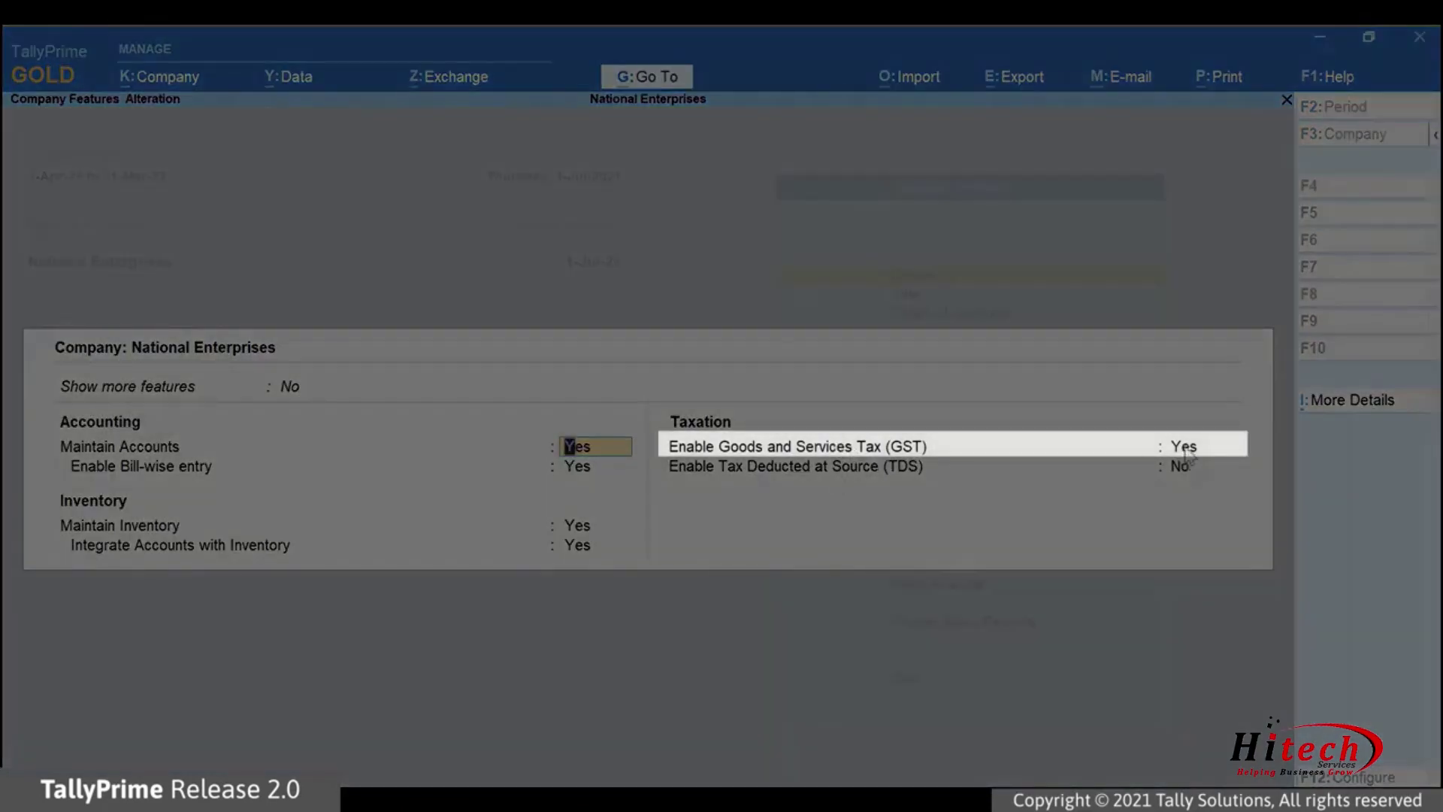
pyautogui.click(1138, 451)
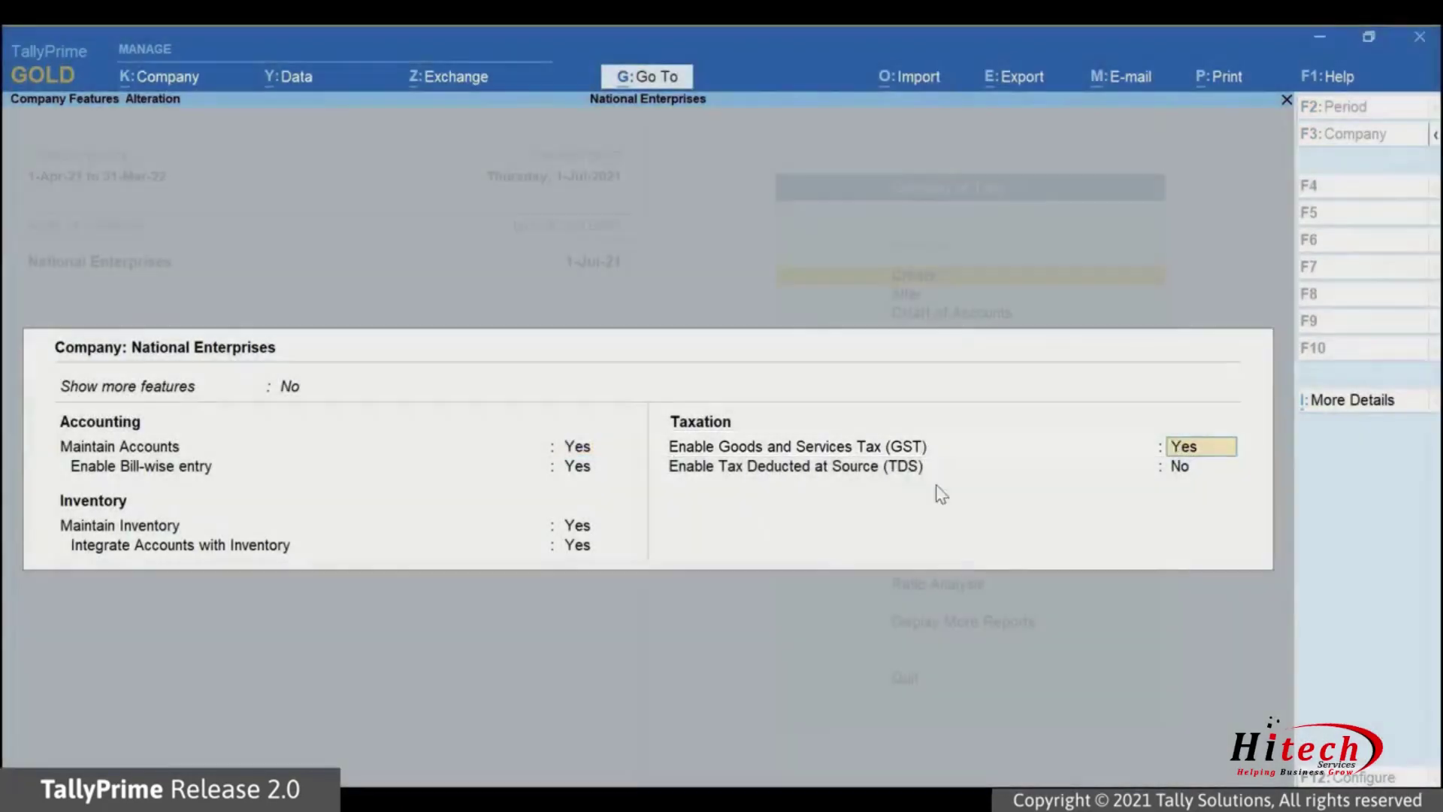
pyautogui.press('Return')
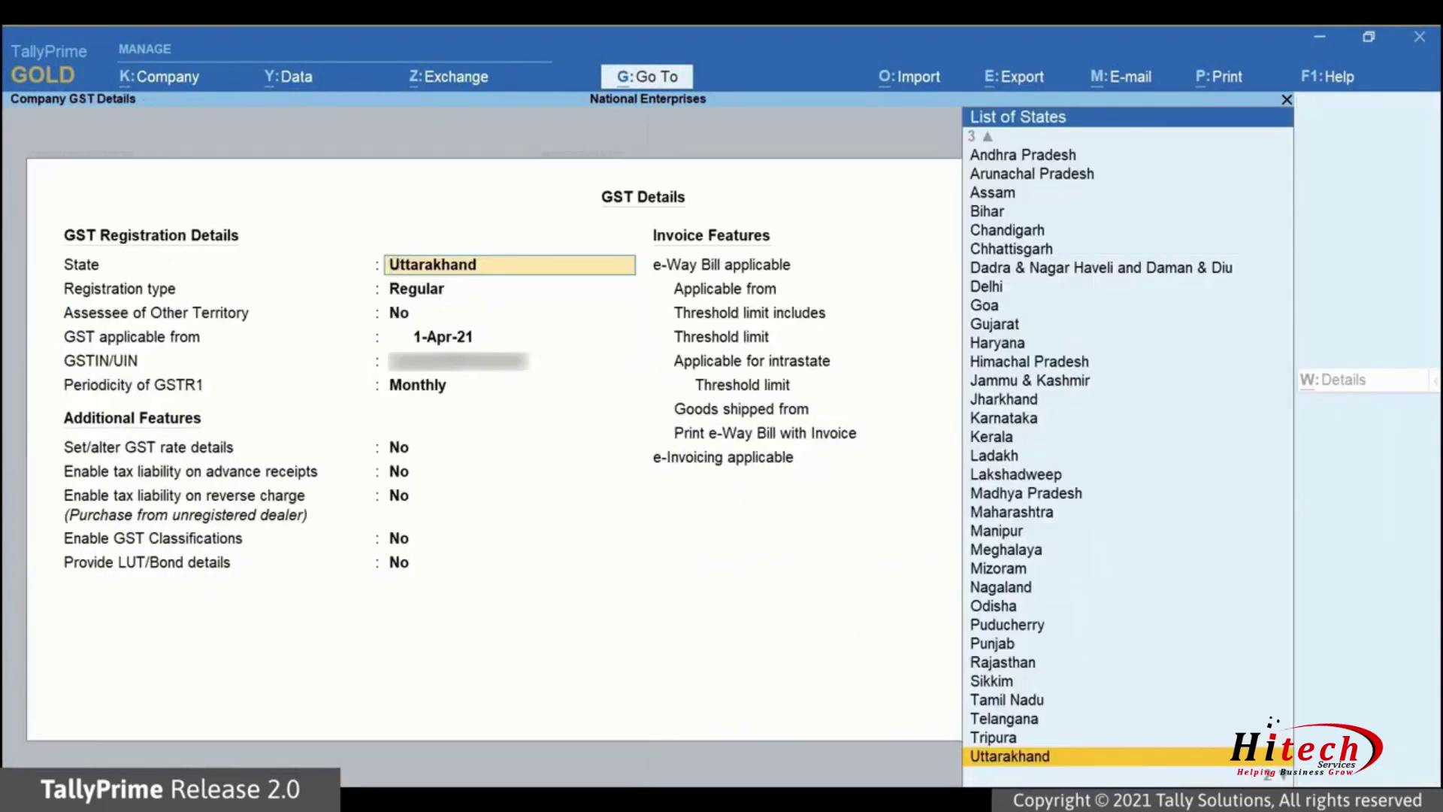
pyautogui.press('Return')
pyautogui.press('Return')
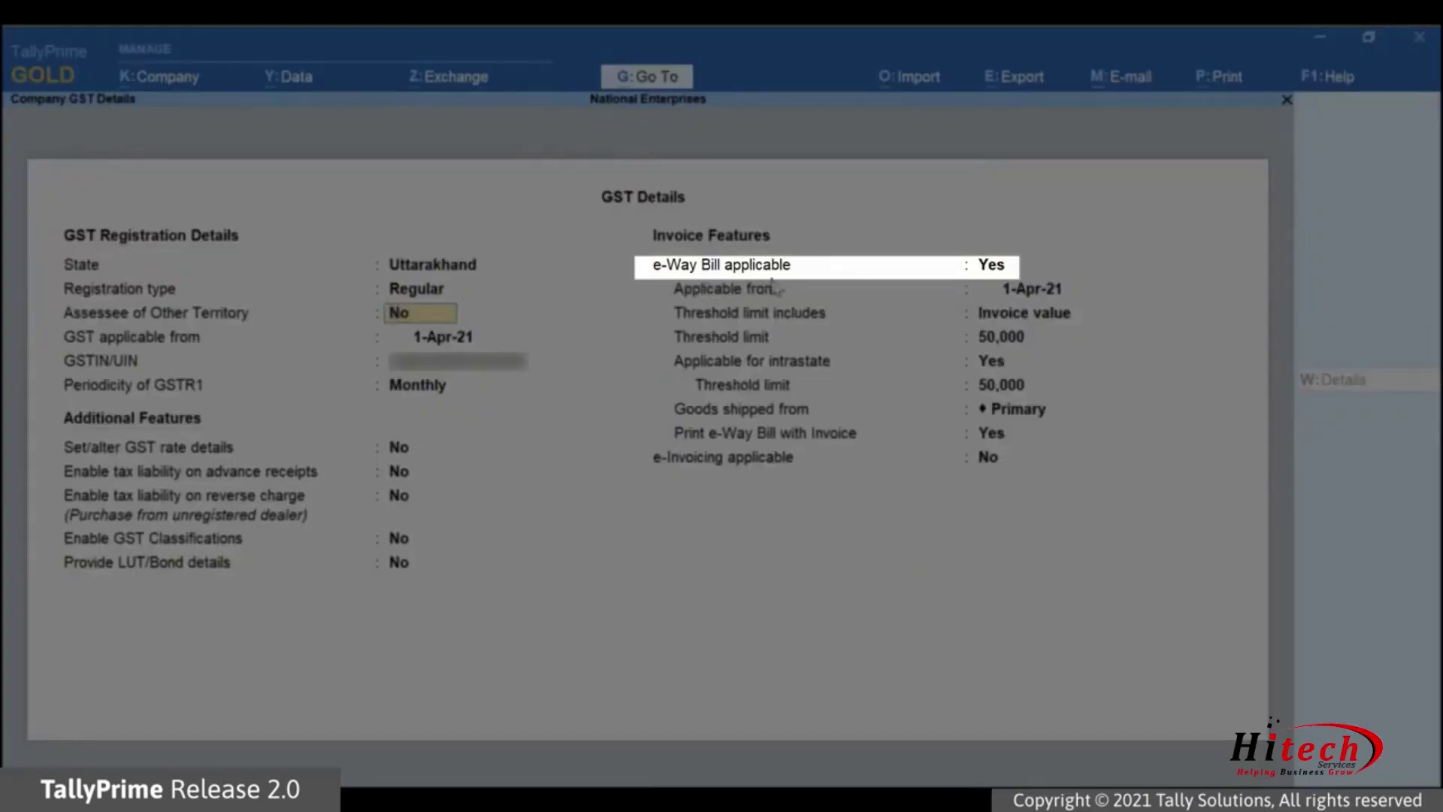
# Step: Keep e-Way Bill applicable from 1-Apr-21 on Invoice value, shipped from Primary, and accept GST details
pyautogui.click(992, 272)
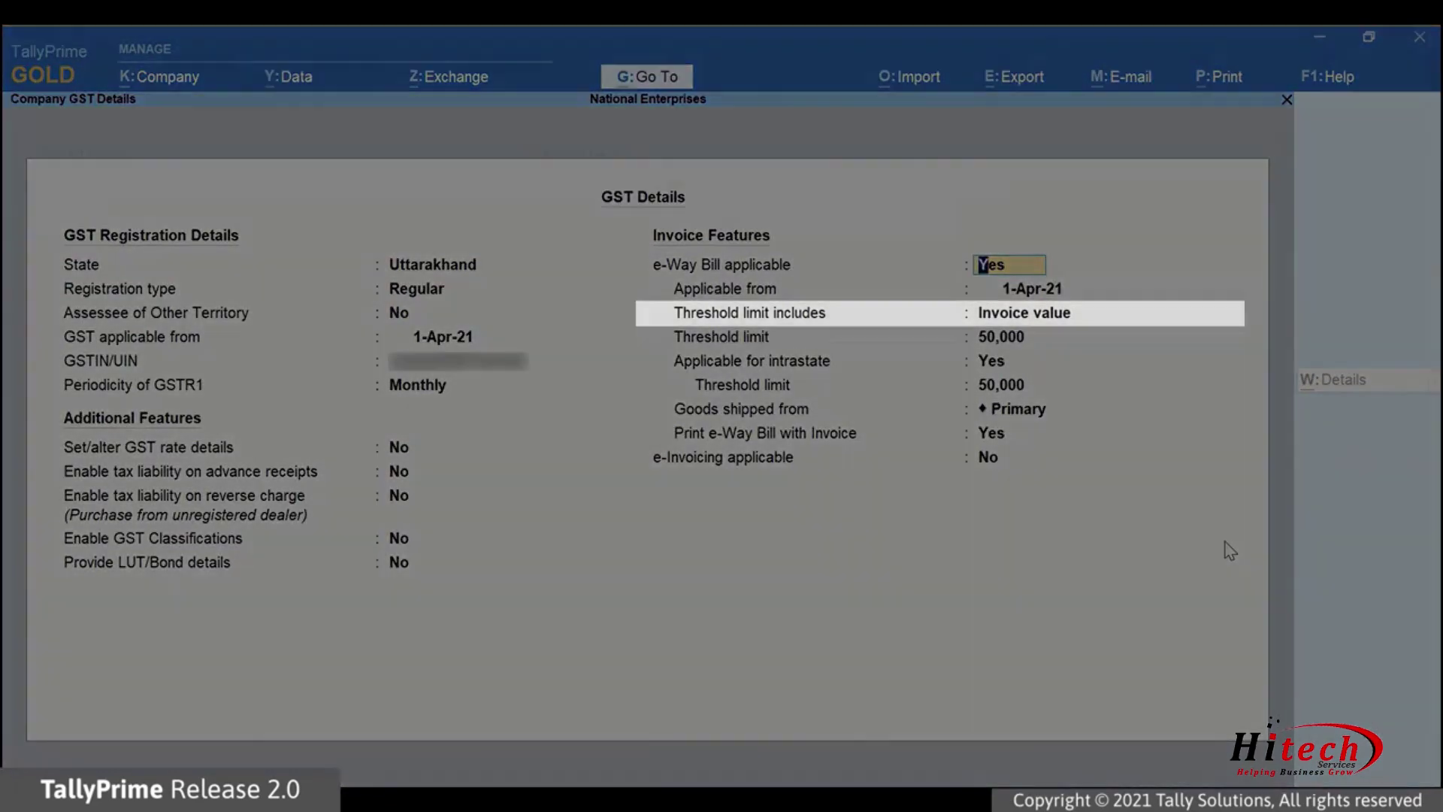
pyautogui.press('Return')
pyautogui.press('Return')
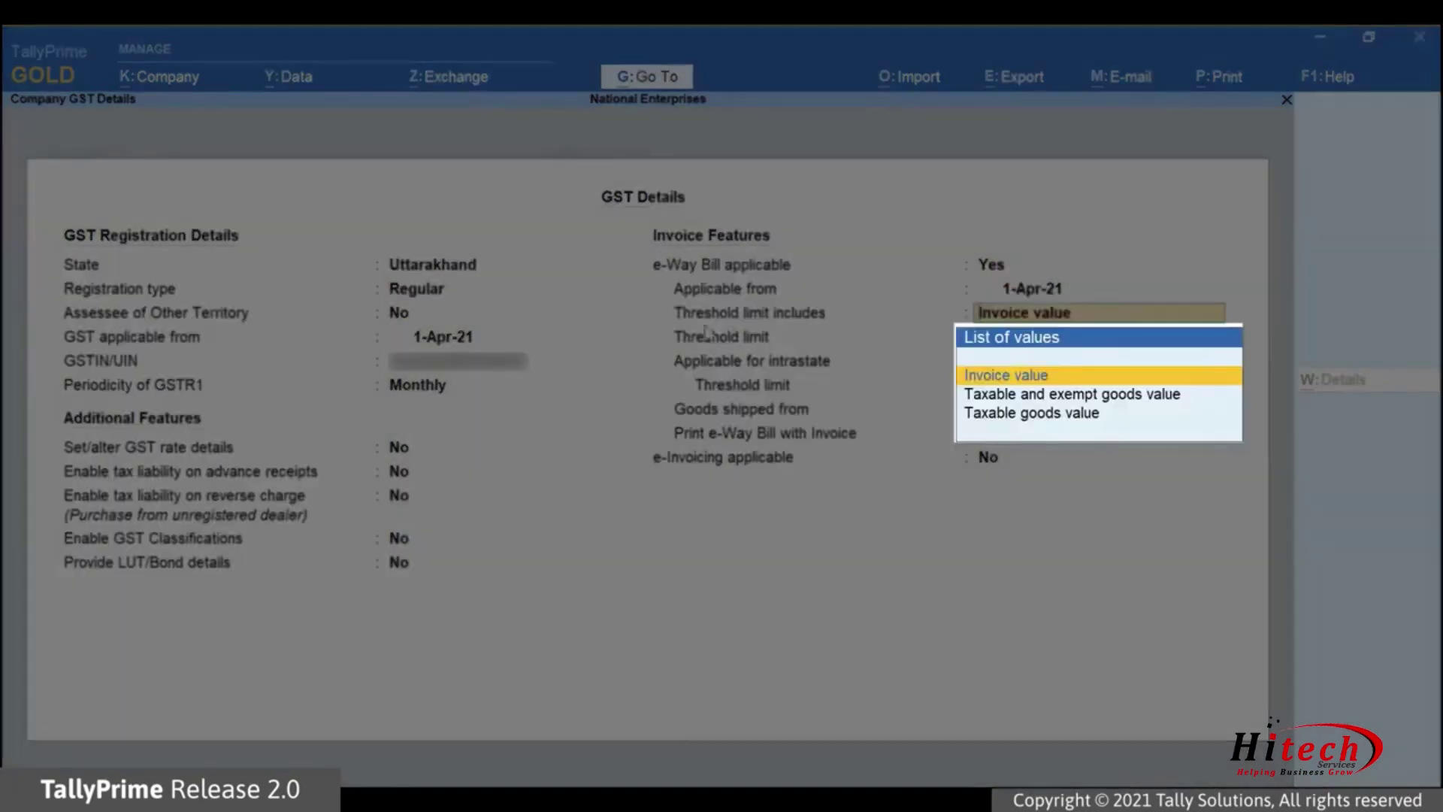
pyautogui.press('Down')
pyautogui.press('Down')
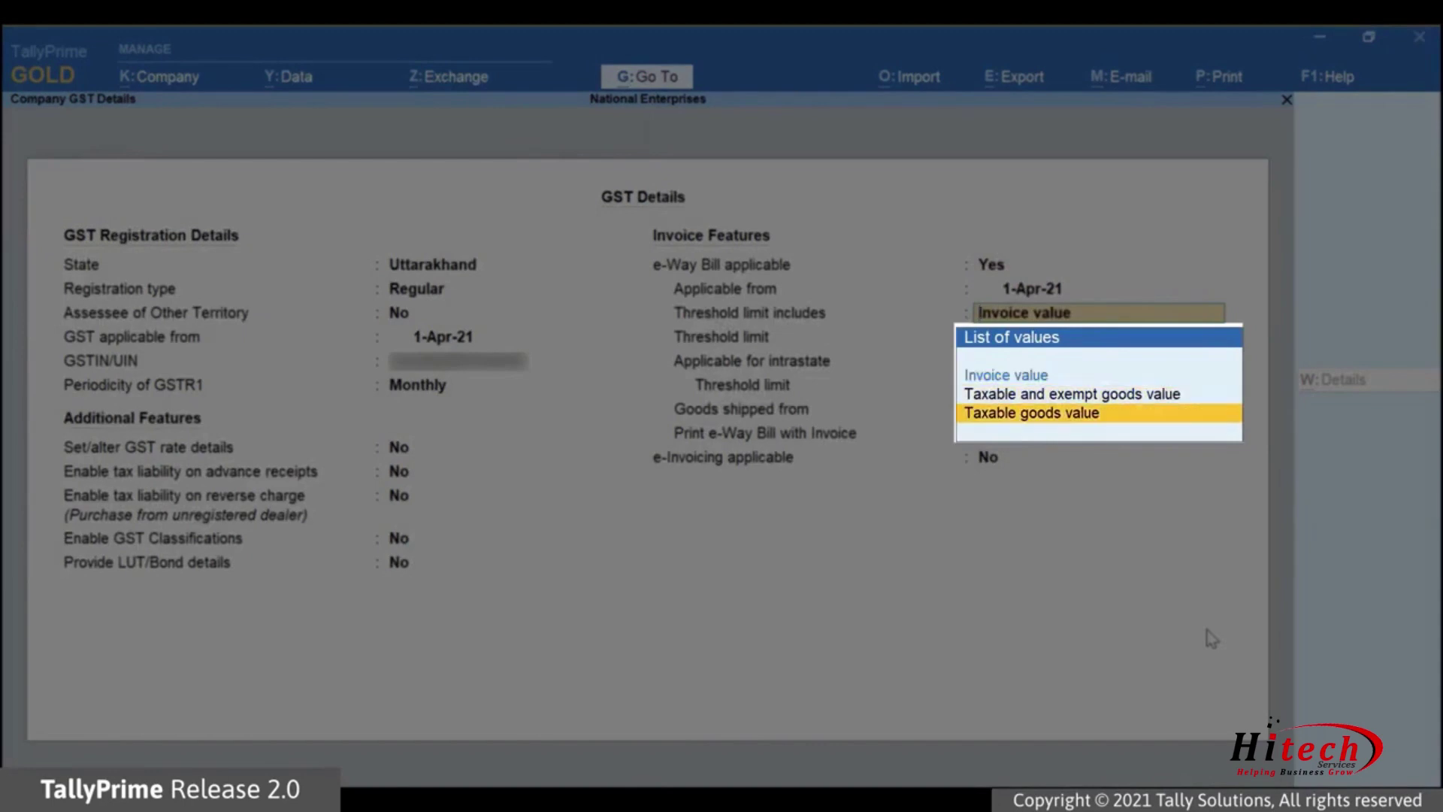
pyautogui.press('Up')
pyautogui.press('Up')
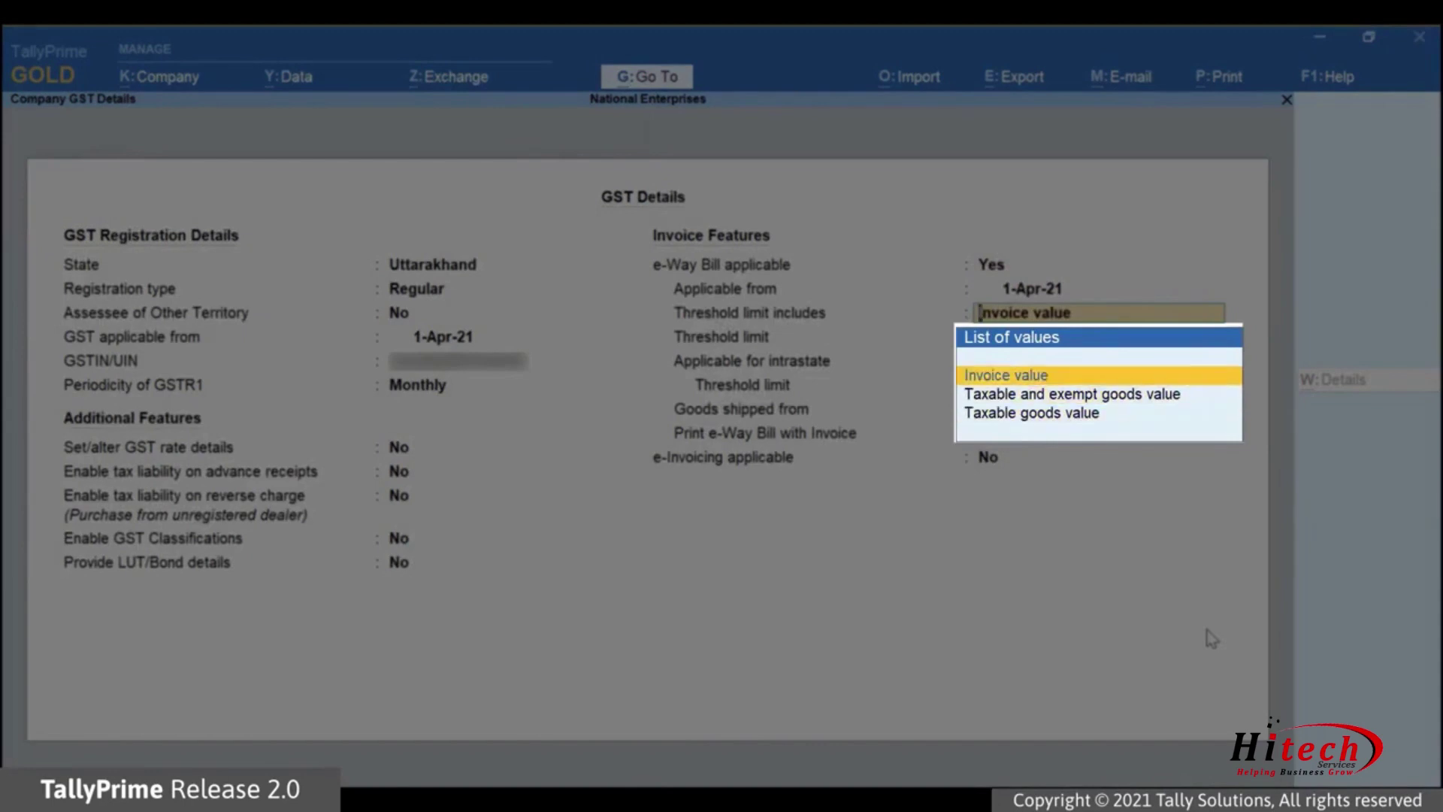
pyautogui.press('Return')
pyautogui.press('Return')
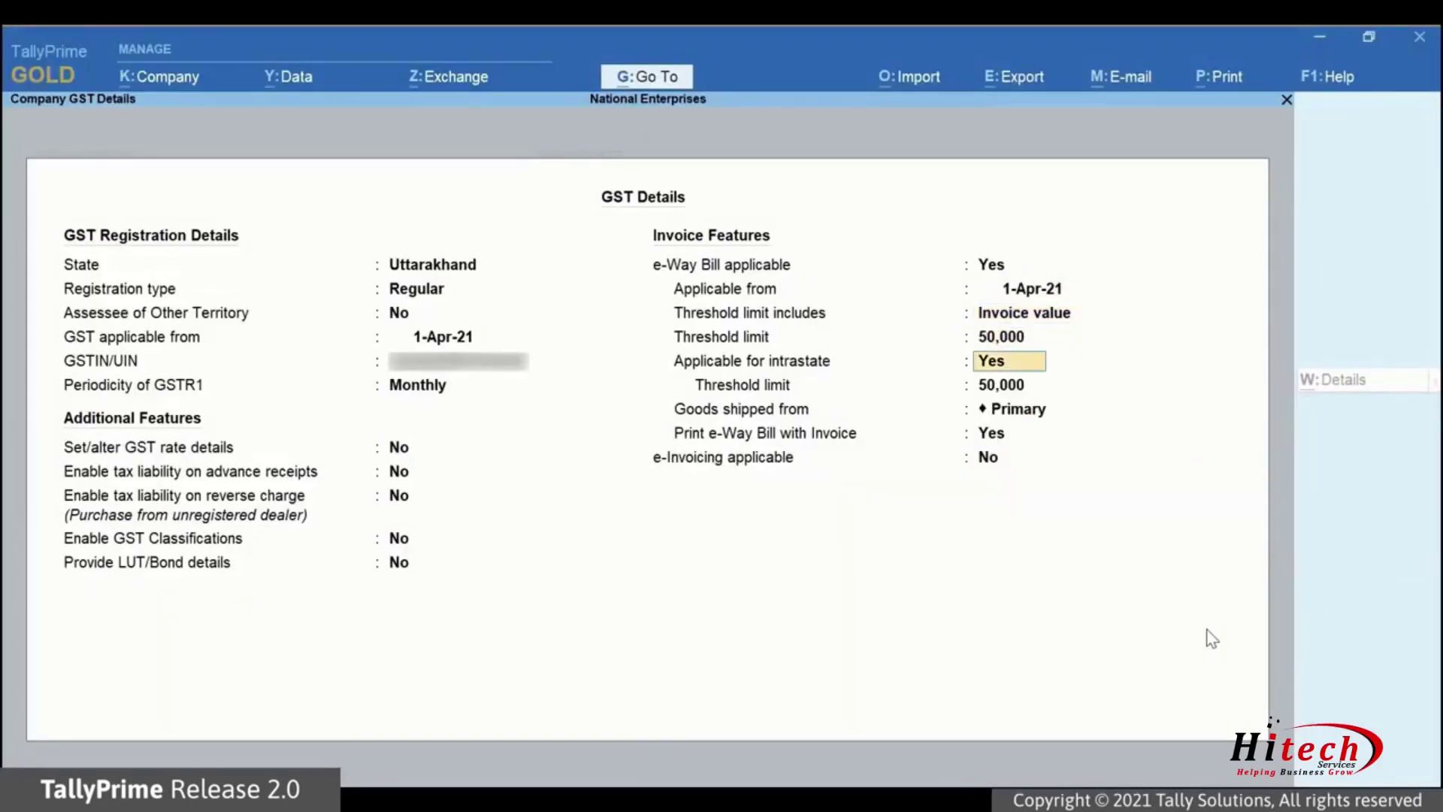
pyautogui.press('Return')
pyautogui.press('Return')
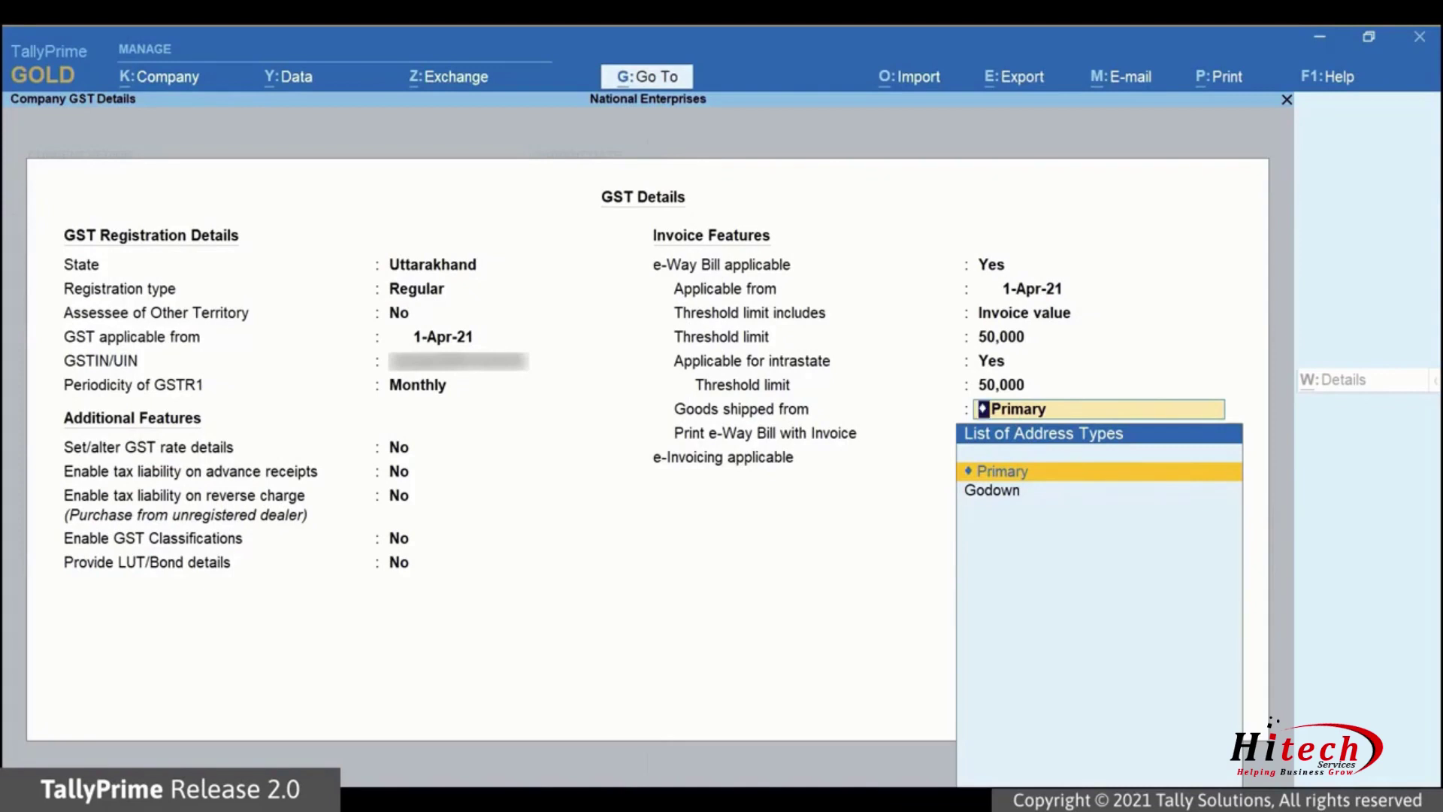
pyautogui.press('Return')
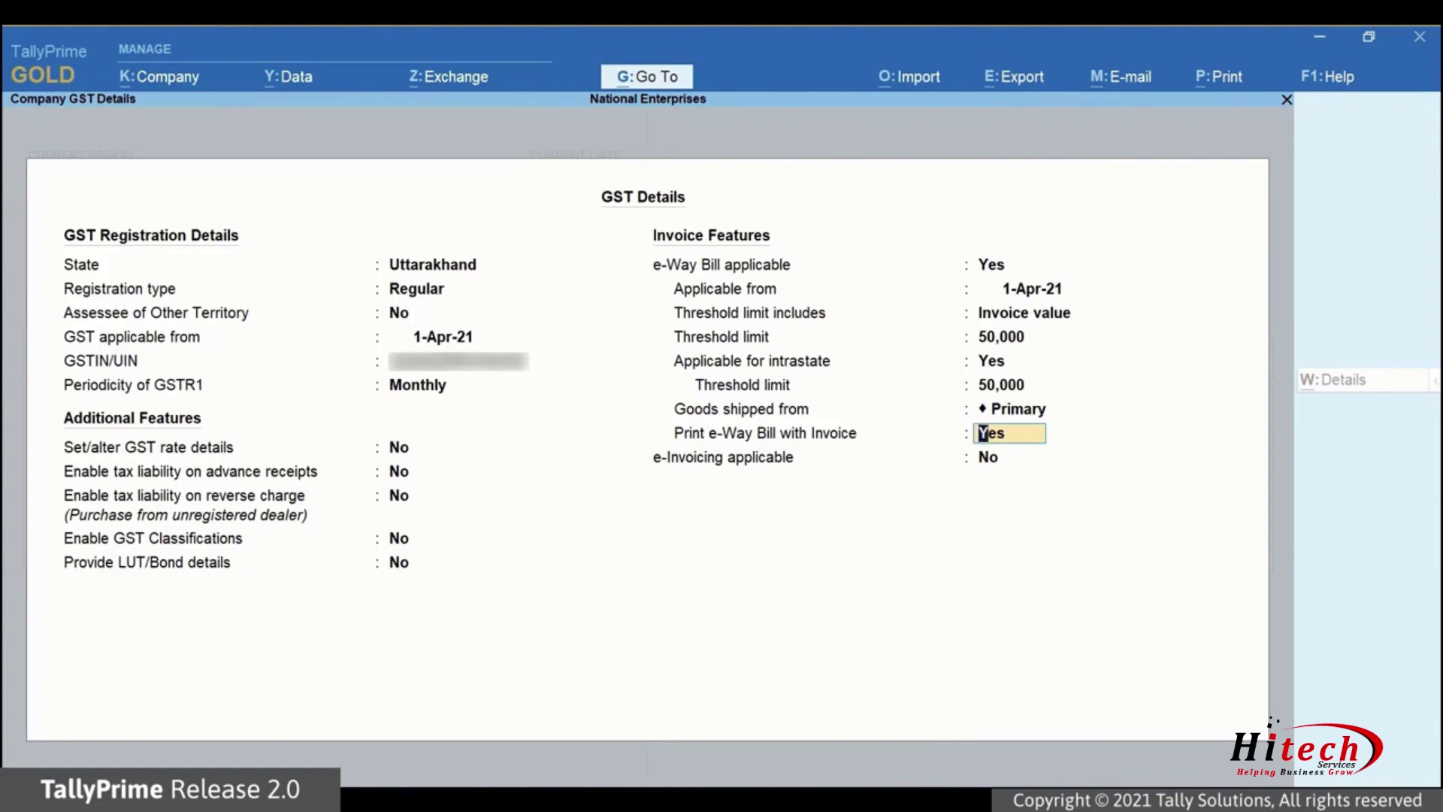
pyautogui.press('Return')
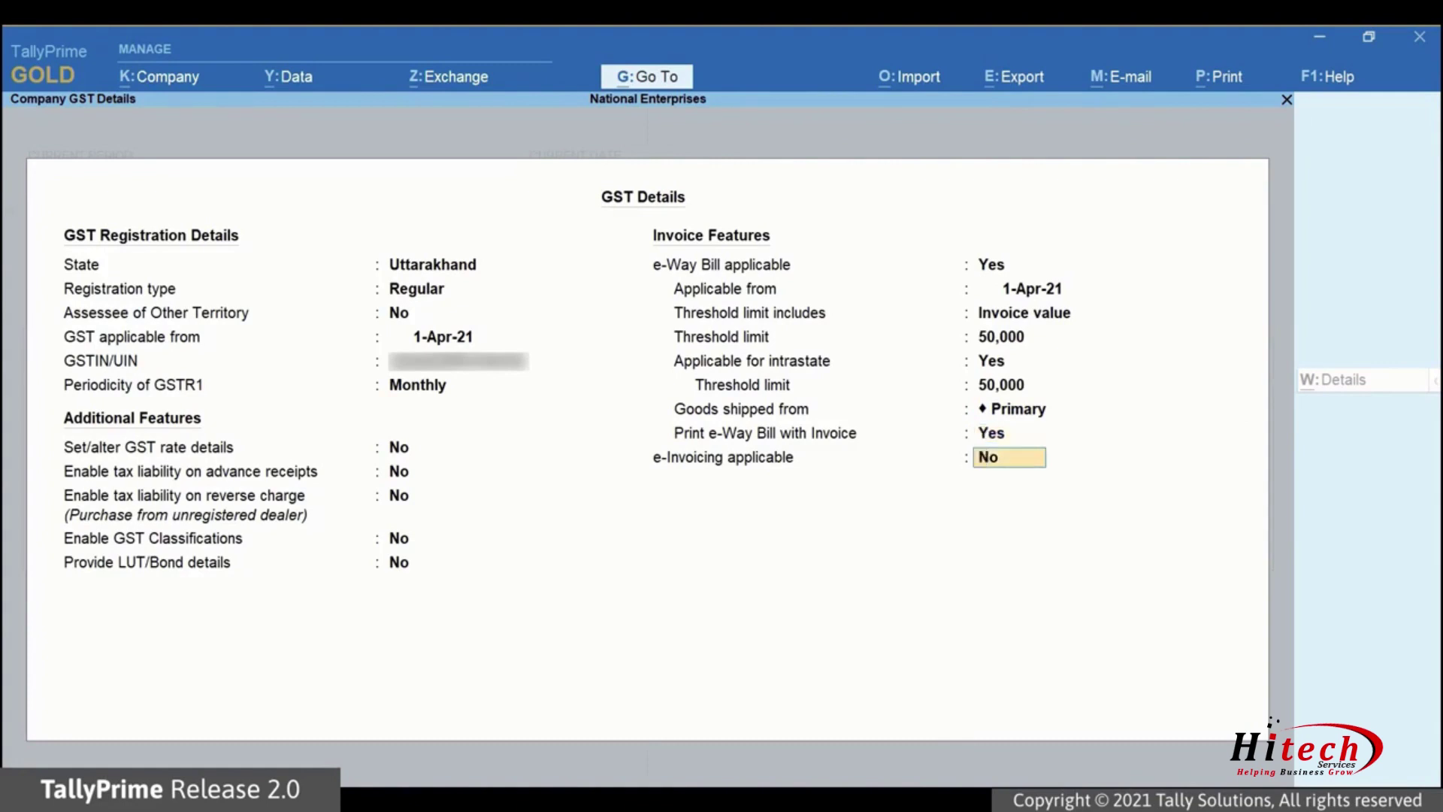
pyautogui.press('Return')
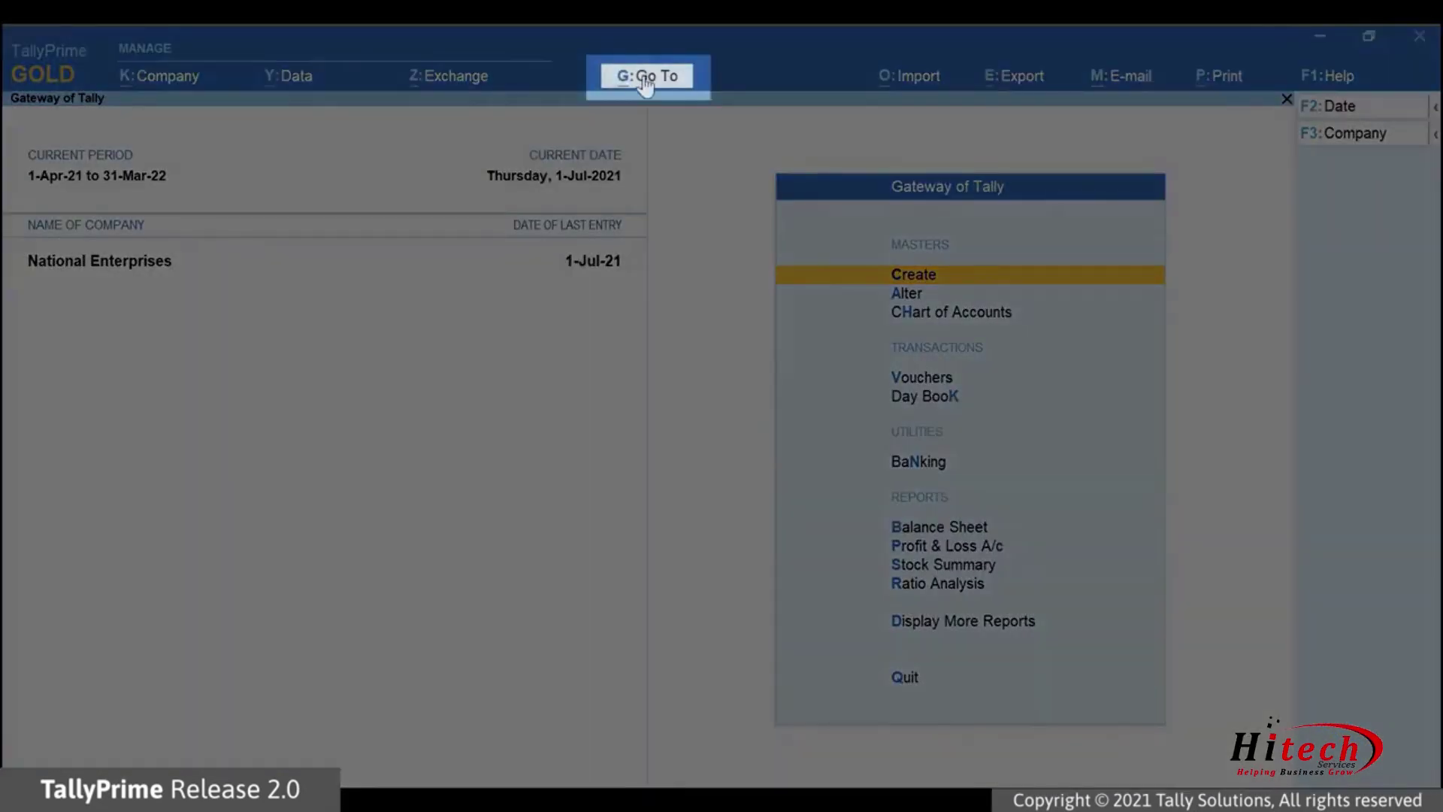
# Step: Create a new Sales voucher dated 1-Jul-21 in Item Invoice mode via Go To > Create Voucher
pyautogui.click(646, 79)
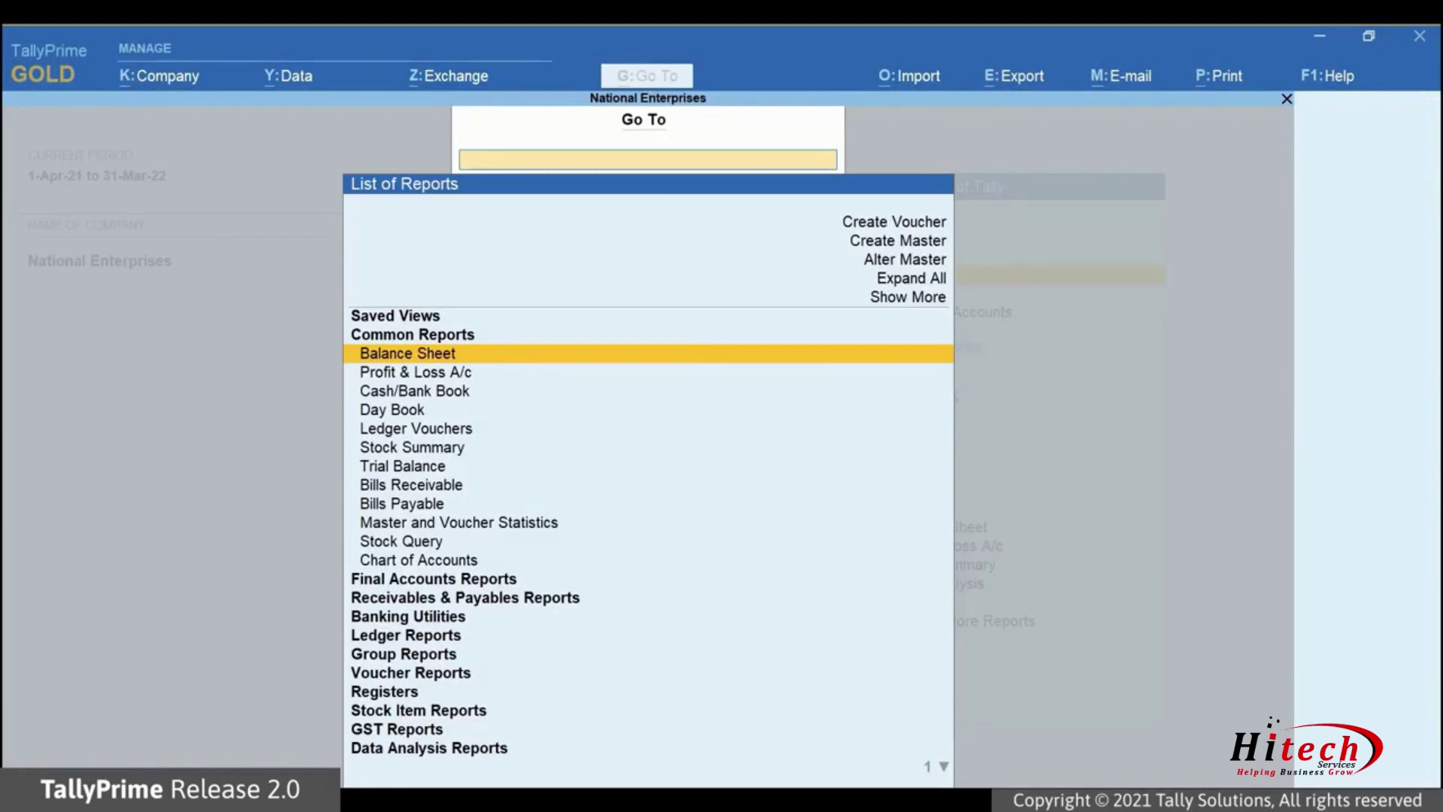
pyautogui.press('Up')
pyautogui.press('Up')
pyautogui.press('Up')
pyautogui.press('Up')
pyautogui.press('Up')
pyautogui.press('Up')
pyautogui.press('Up')
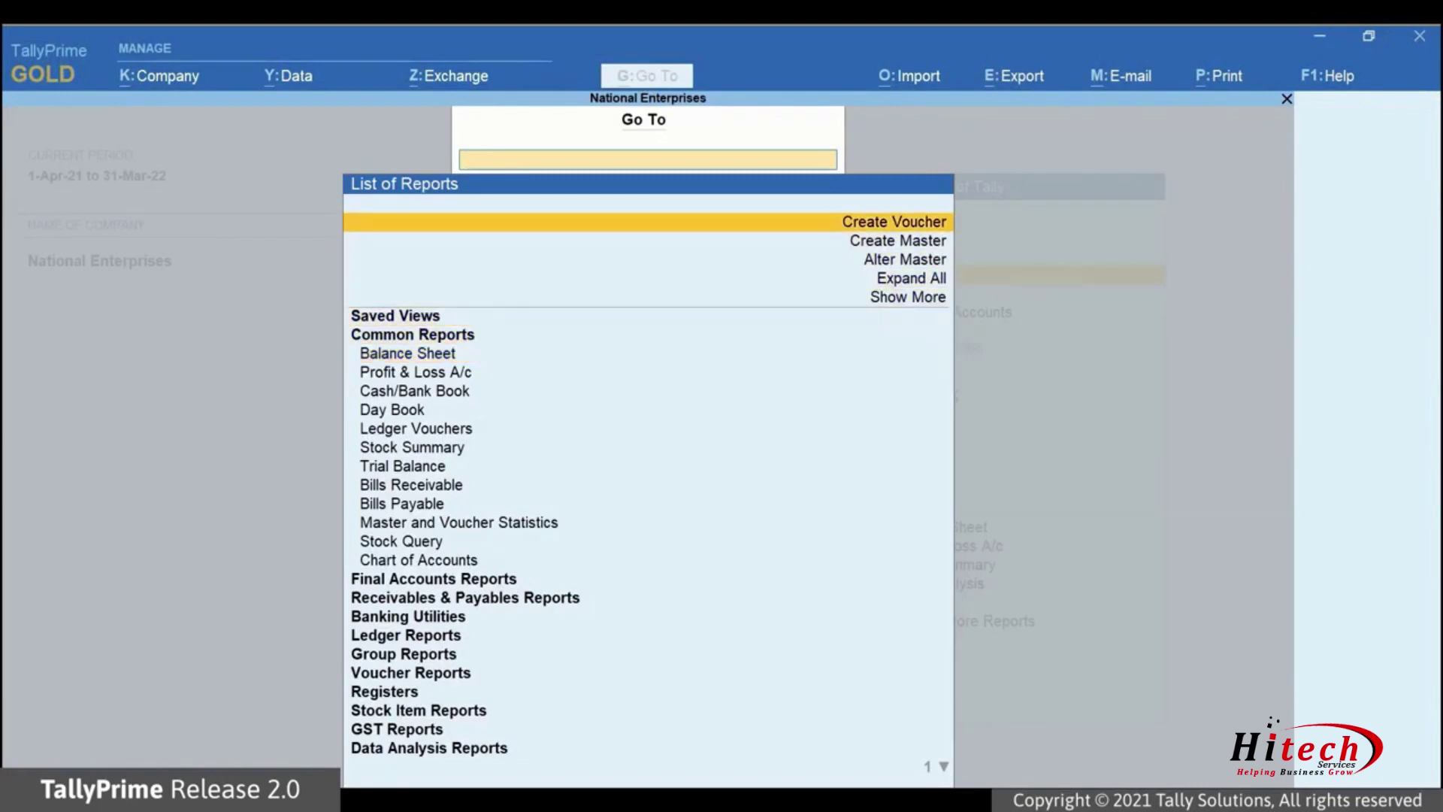
pyautogui.press('Return')
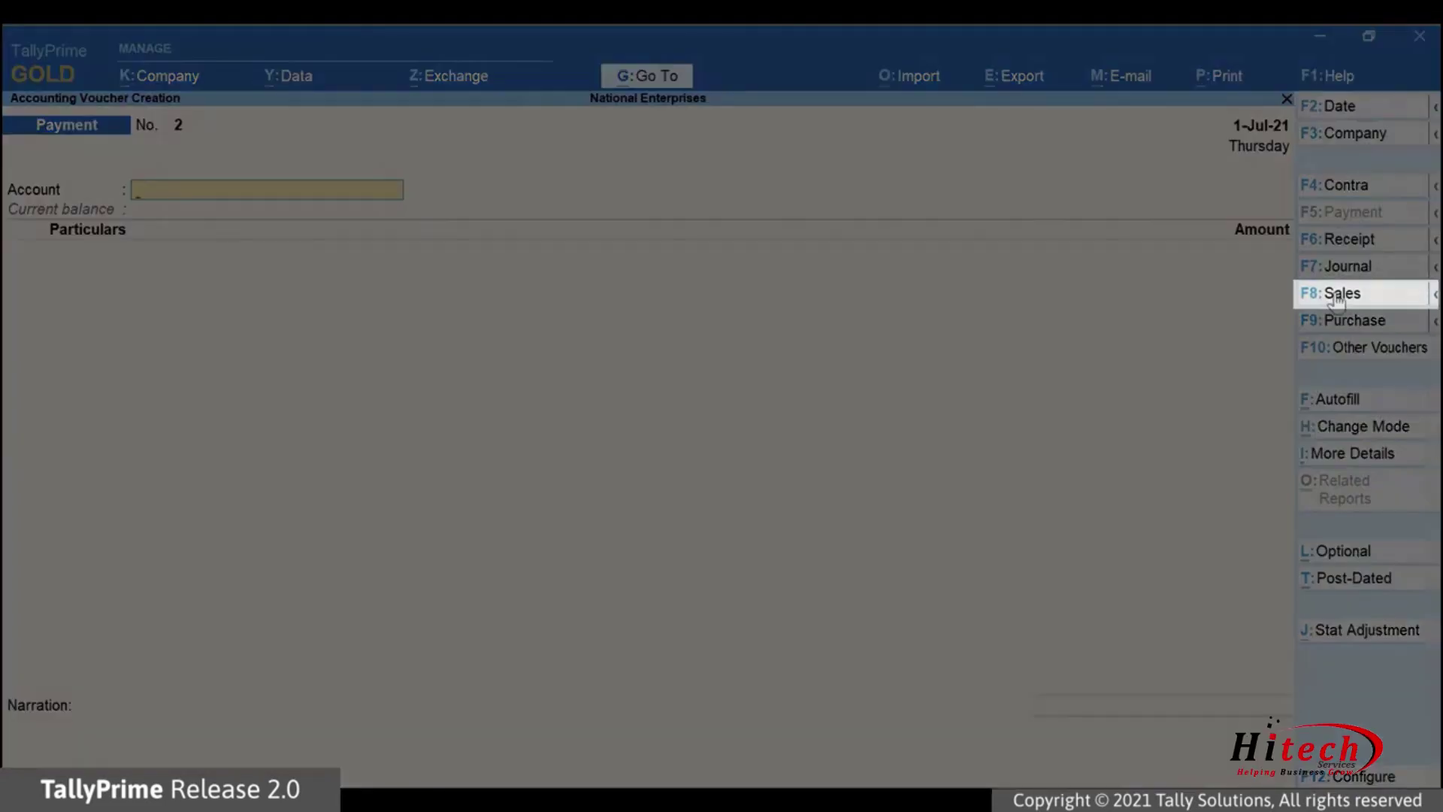
pyautogui.click(1337, 293)
pyautogui.click(1352, 426)
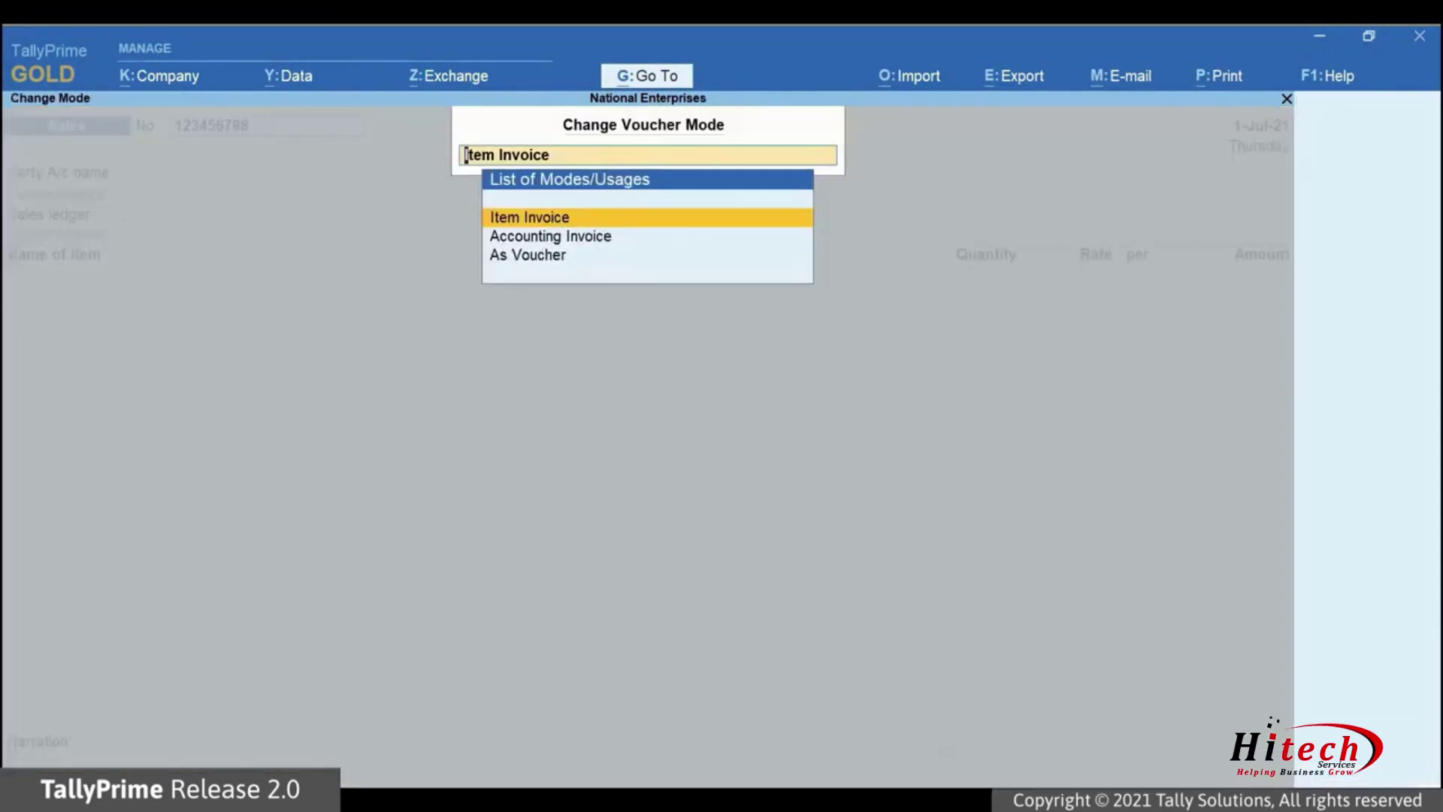
pyautogui.press('Return')
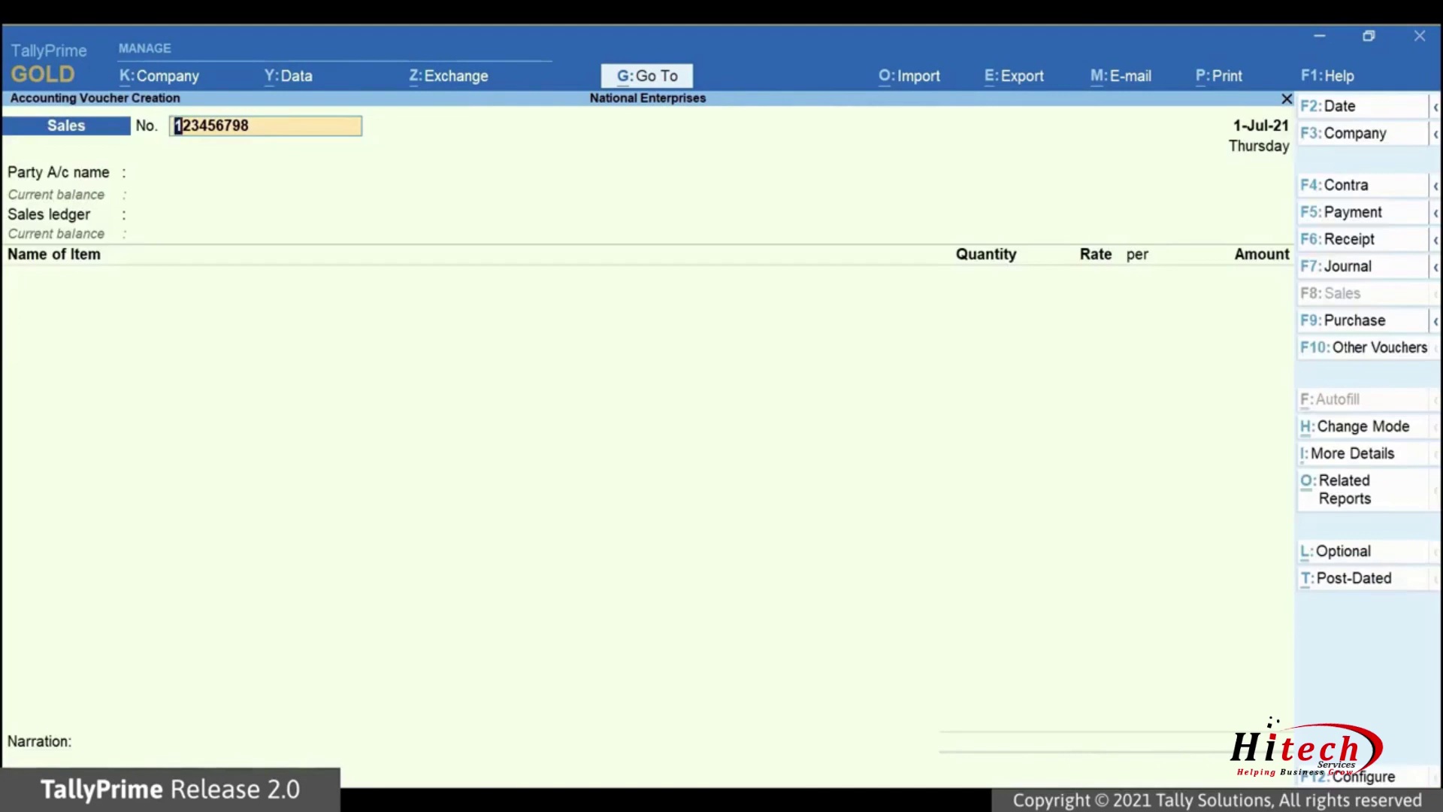
# Step: Select Ganeshji Enterprises as party, with delivery note 123 and dispatch document UK-4532
pyautogui.press('Return')
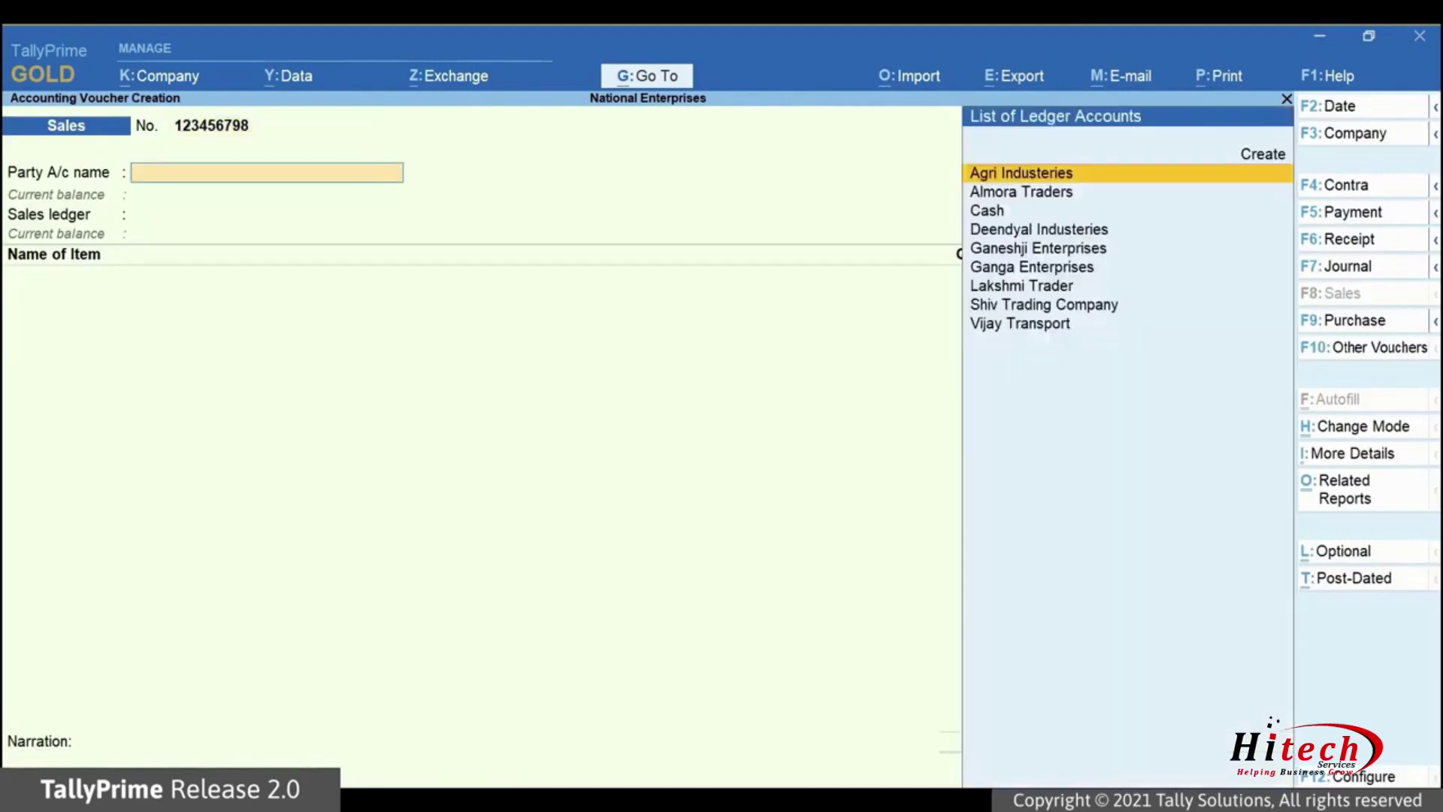
pyautogui.press('Down')
pyautogui.press('Down')
pyautogui.press('Down')
pyautogui.press('Down')
pyautogui.press('Return')
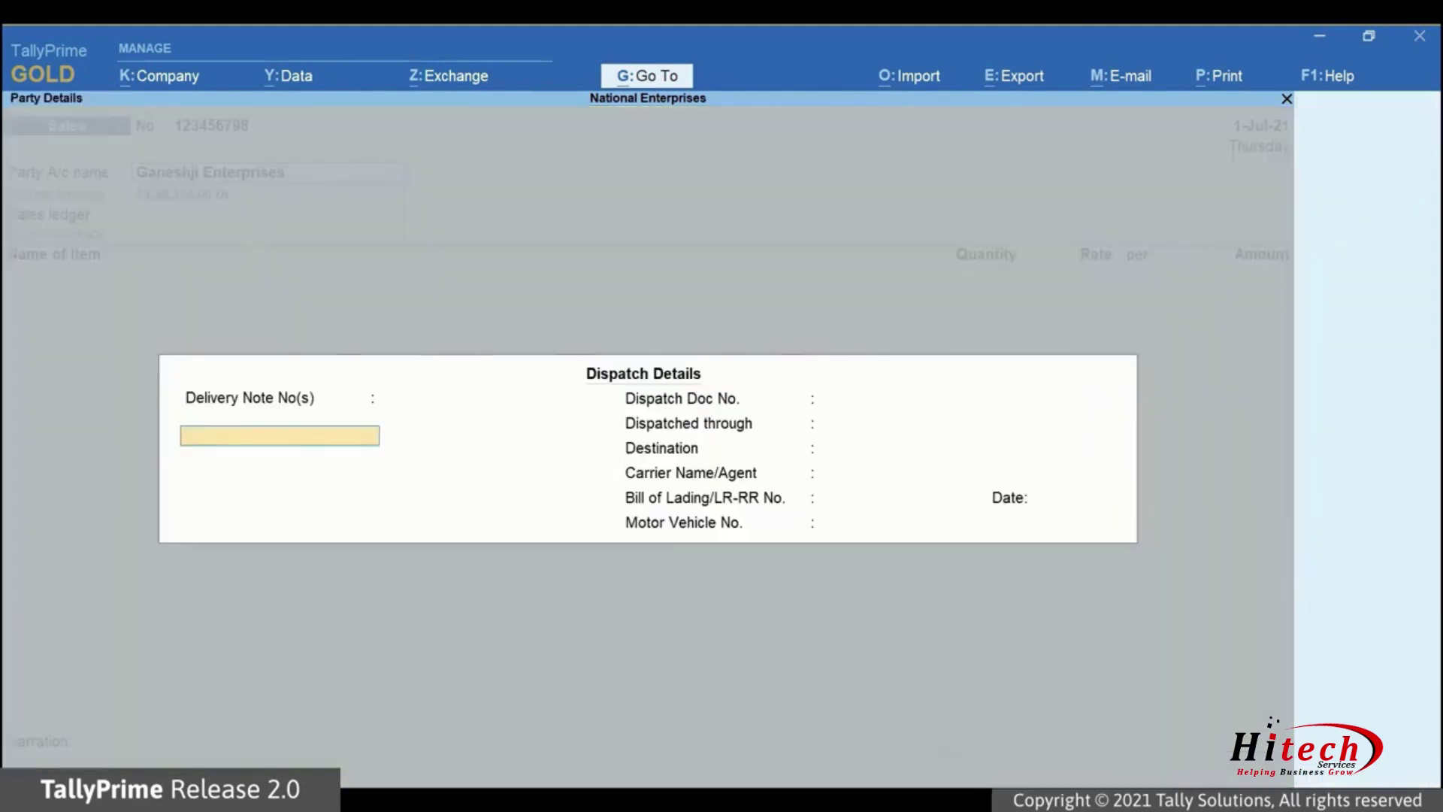
pyautogui.write('123')
pyautogui.press('Return')
pyautogui.press('Return')
pyautogui.write('UK-4532')
pyautogui.press('Return')
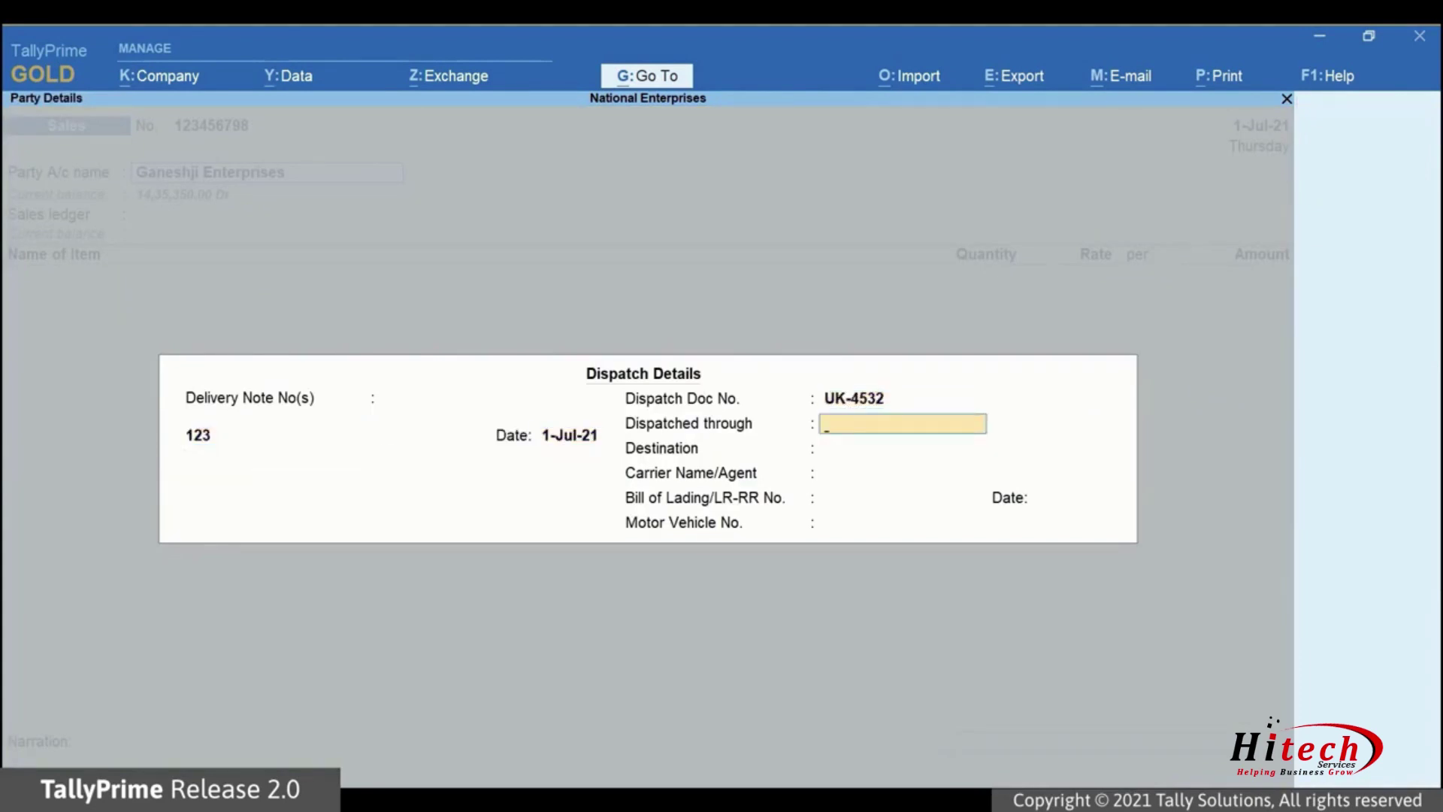
pyautogui.write('Tempo')
pyautogui.press('Return')
pyautogui.write('Bengaluru')
pyautogui.press('Return')
pyautogui.write('Vijay Transport')
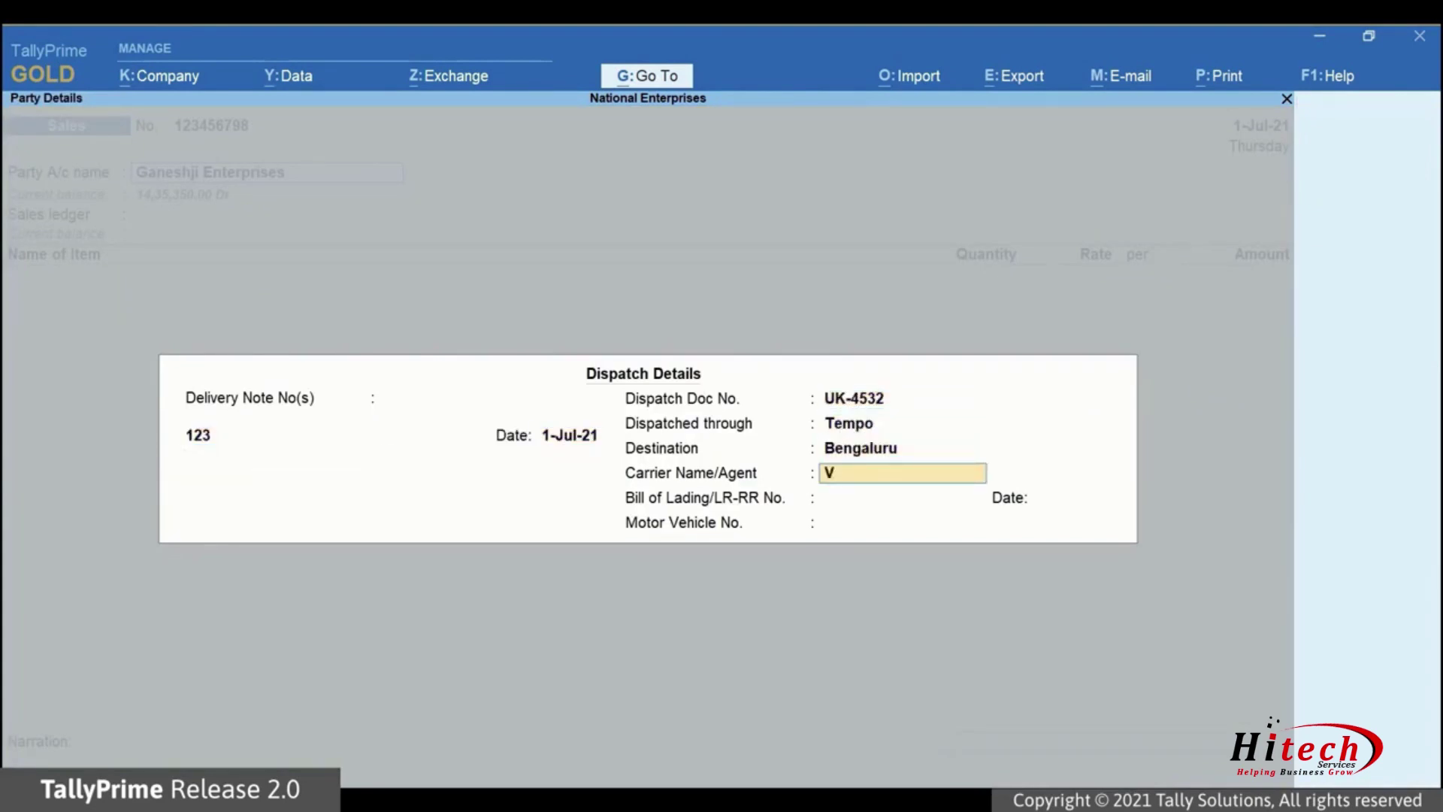
pyautogui.press('Return')
pyautogui.press('Return')
pyautogui.press('Return')
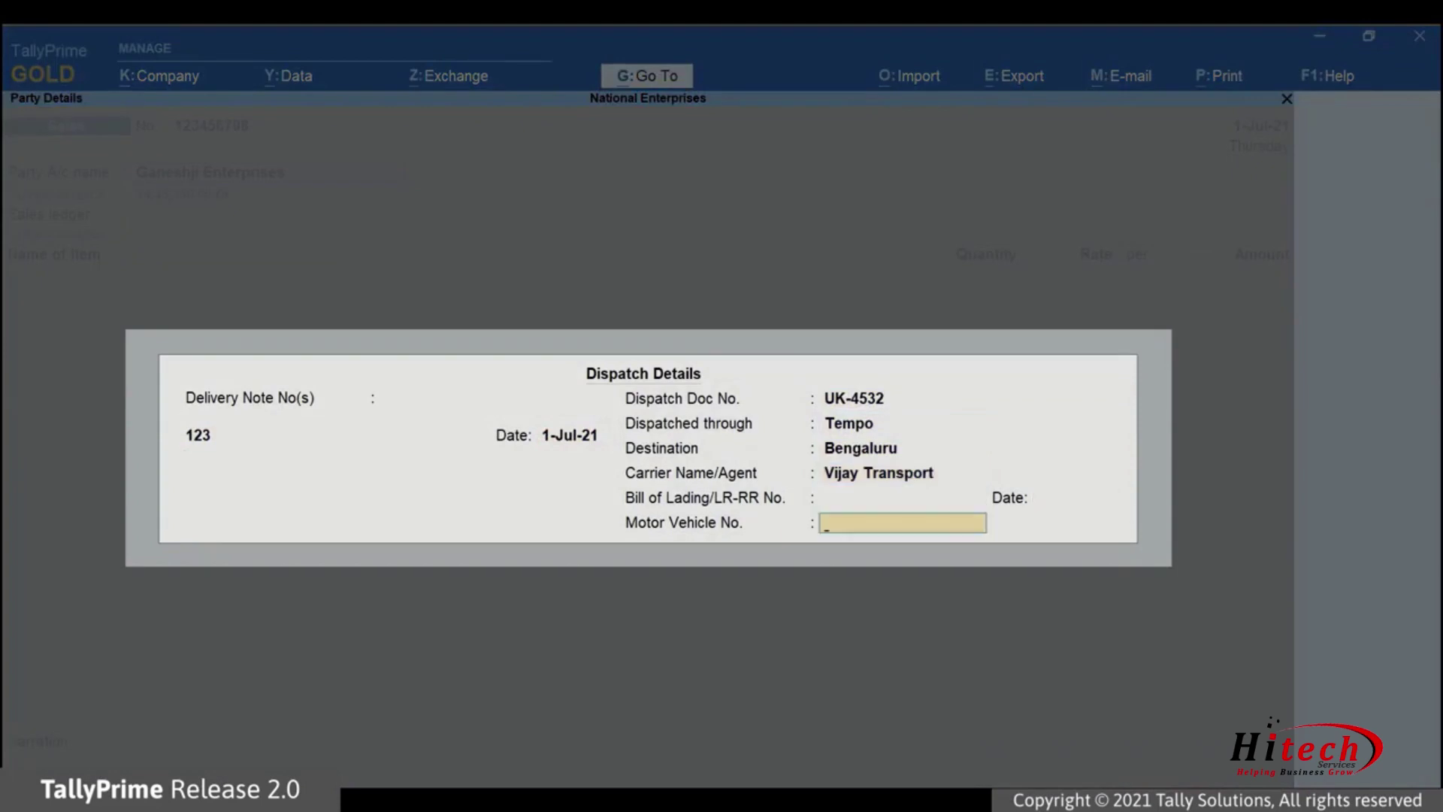
pyautogui.write('KA05D3452')
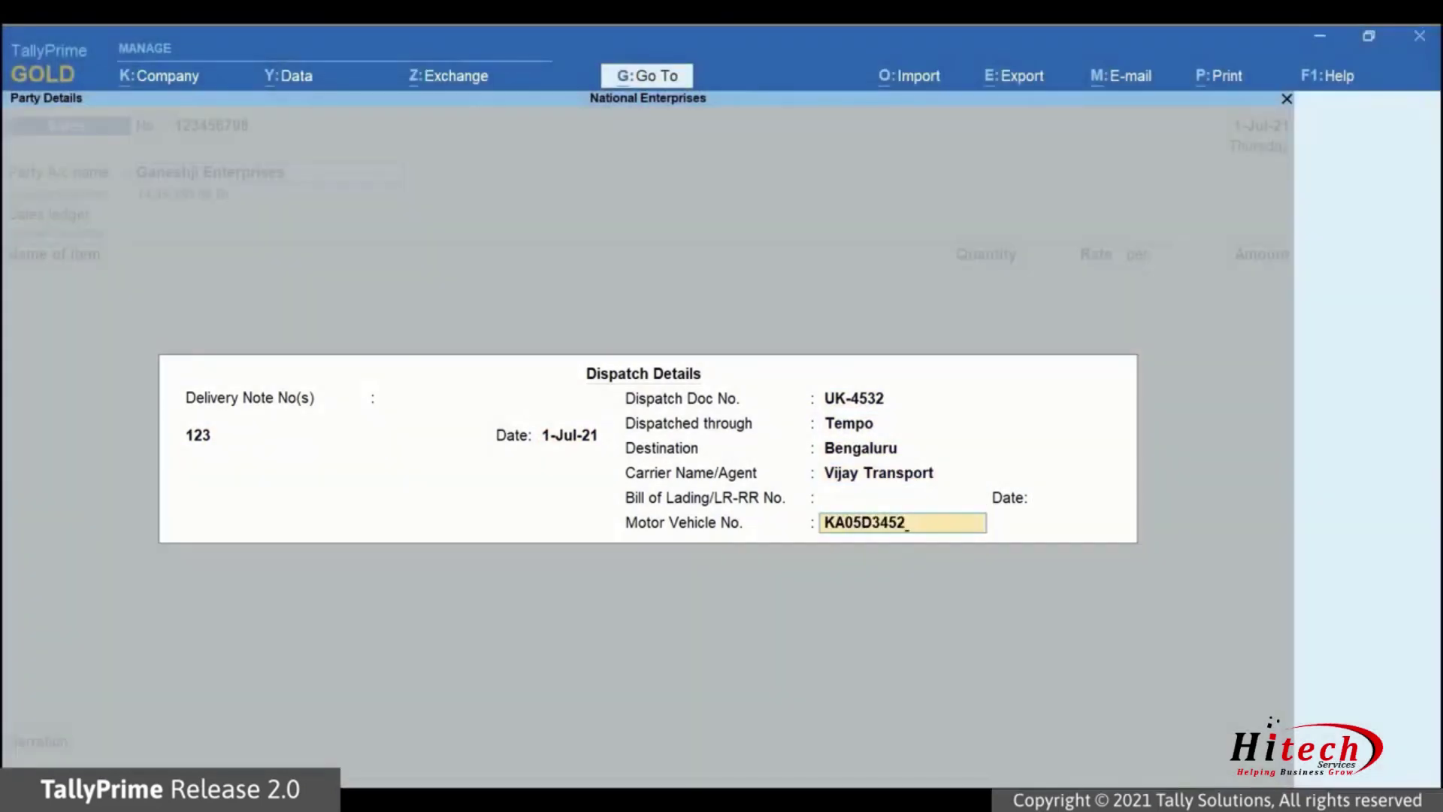
pyautogui.press('Return')
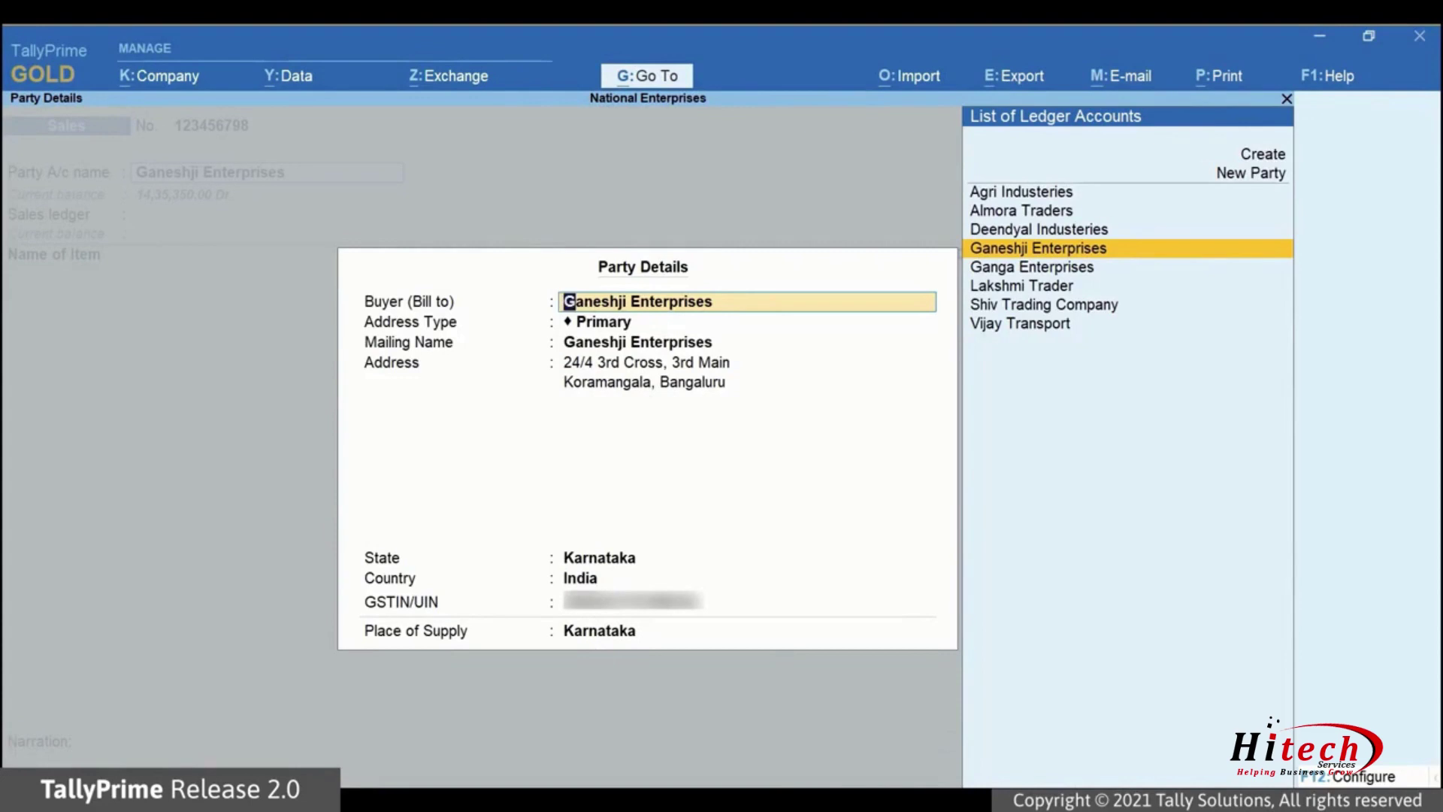
# Step: Accept Ganeshji Enterprises' party details and Sales Taxable as the sales ledger
pyautogui.press('Return')
pyautogui.press('Return')
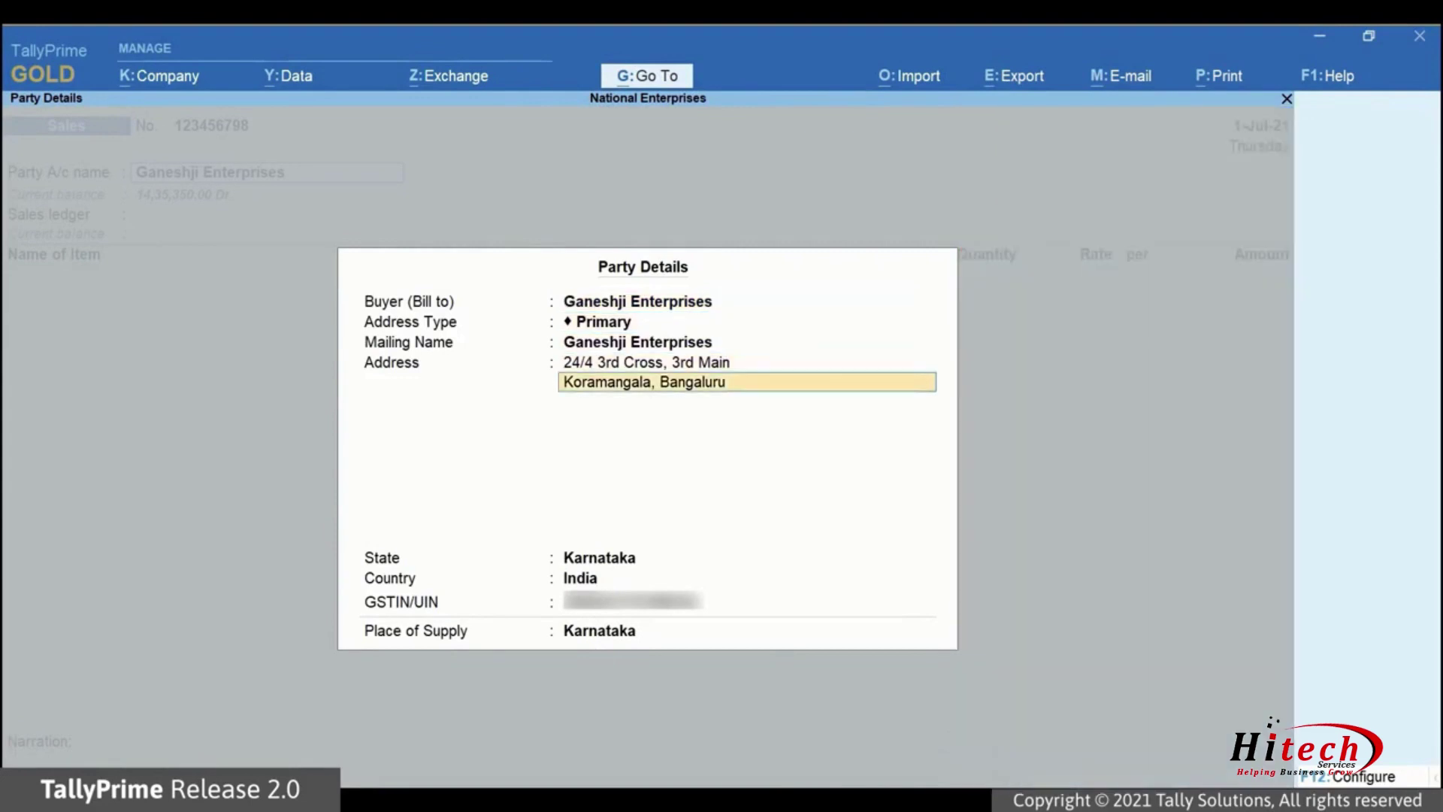
pyautogui.press('Return')
pyautogui.press('Return')
pyautogui.press('Return')
pyautogui.press('Return')
pyautogui.press('Return')
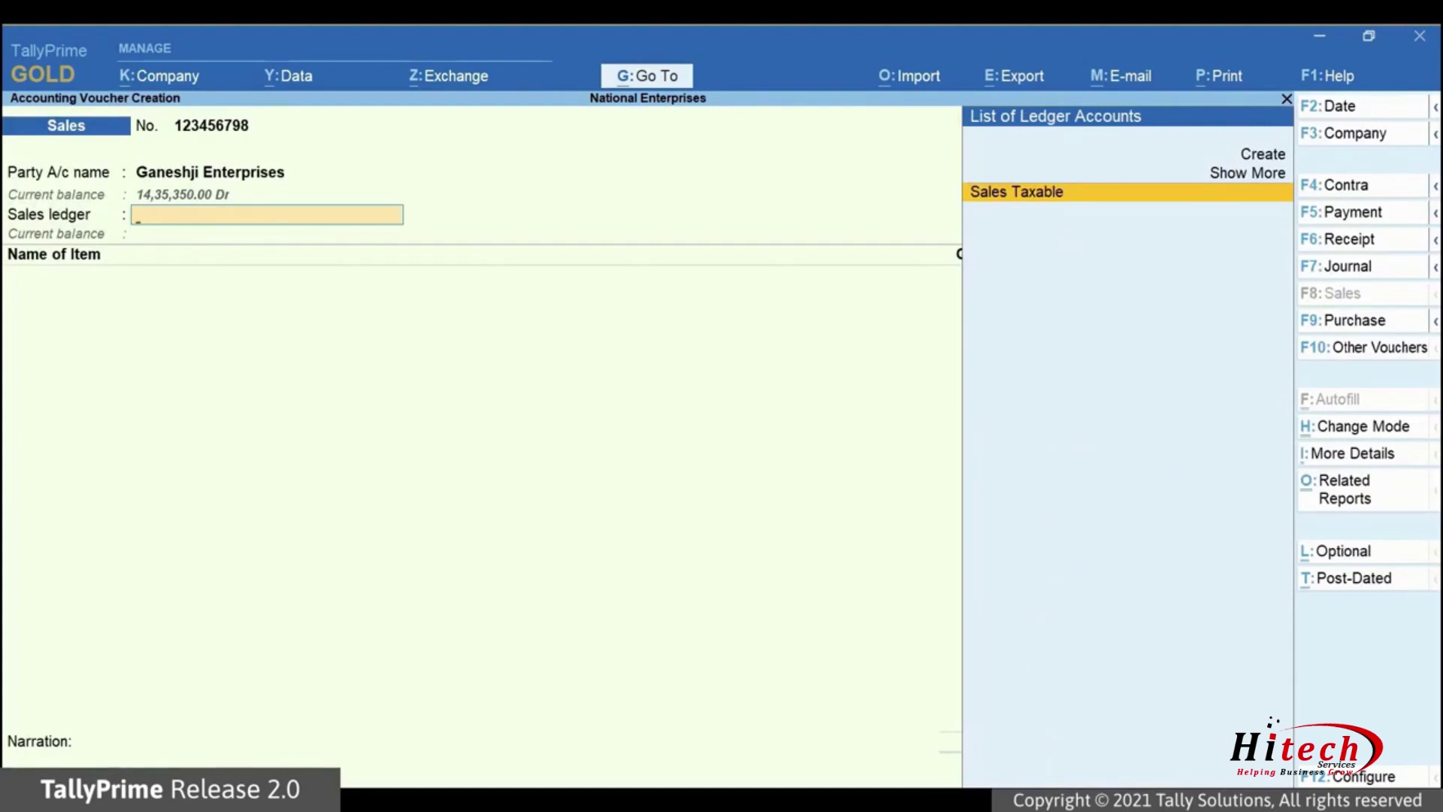
pyautogui.press('Return')
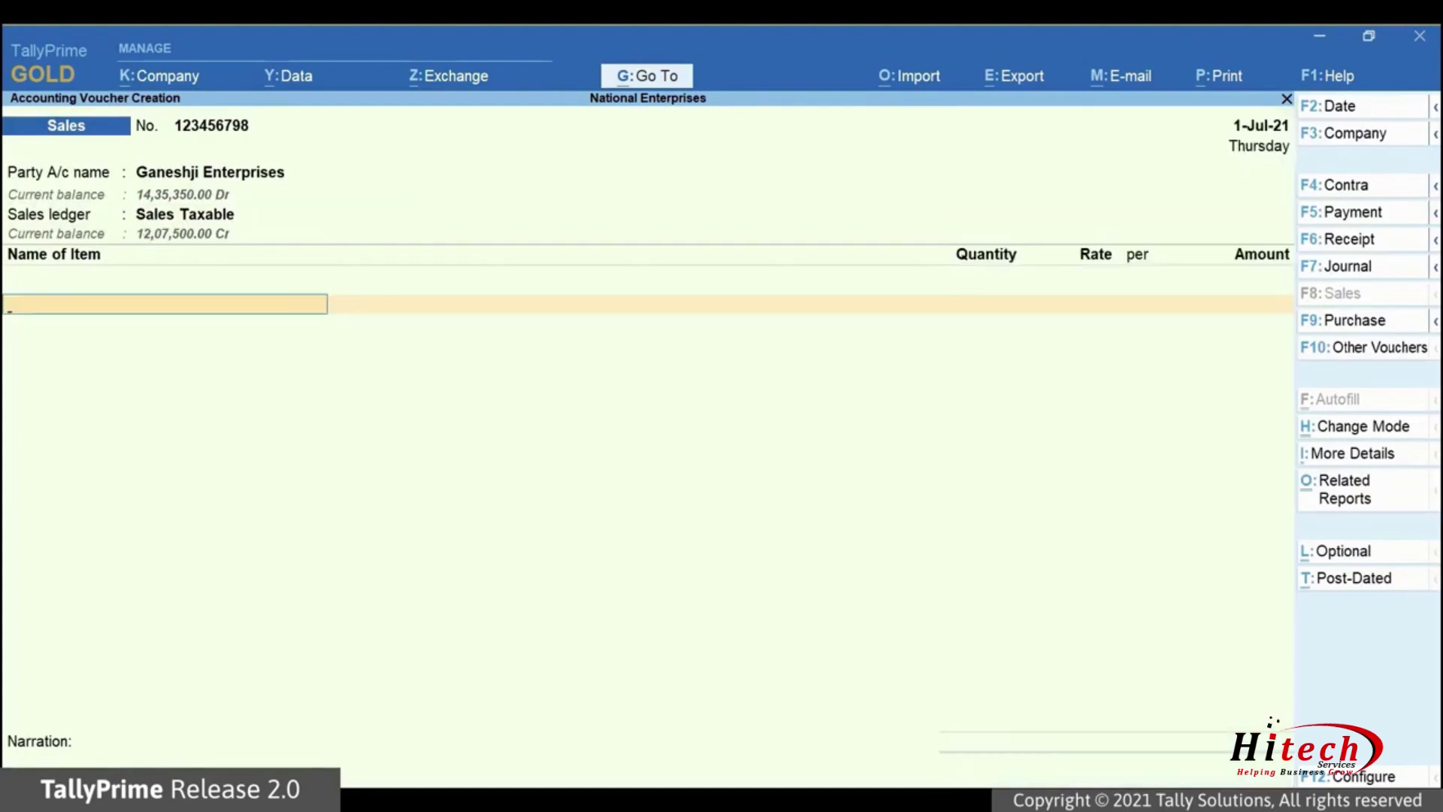
# Step: Add 300 KG of Synthetic Polyester Yarn (Bright) at 175.00 per KG, totalling 52,500.00
pyautogui.write('Sy')
pyautogui.press('Down')
pyautogui.press('Up')
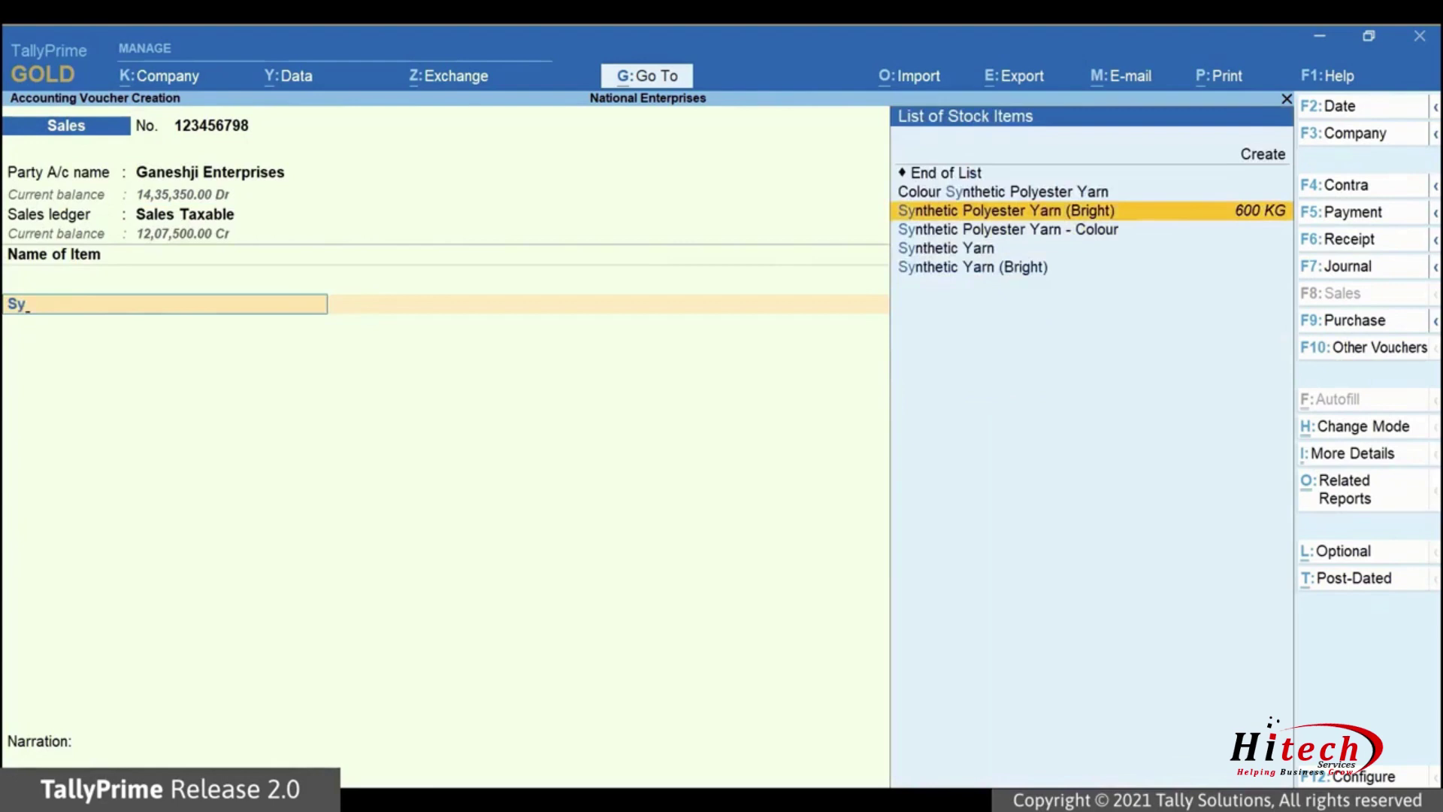
pyautogui.press('Return')
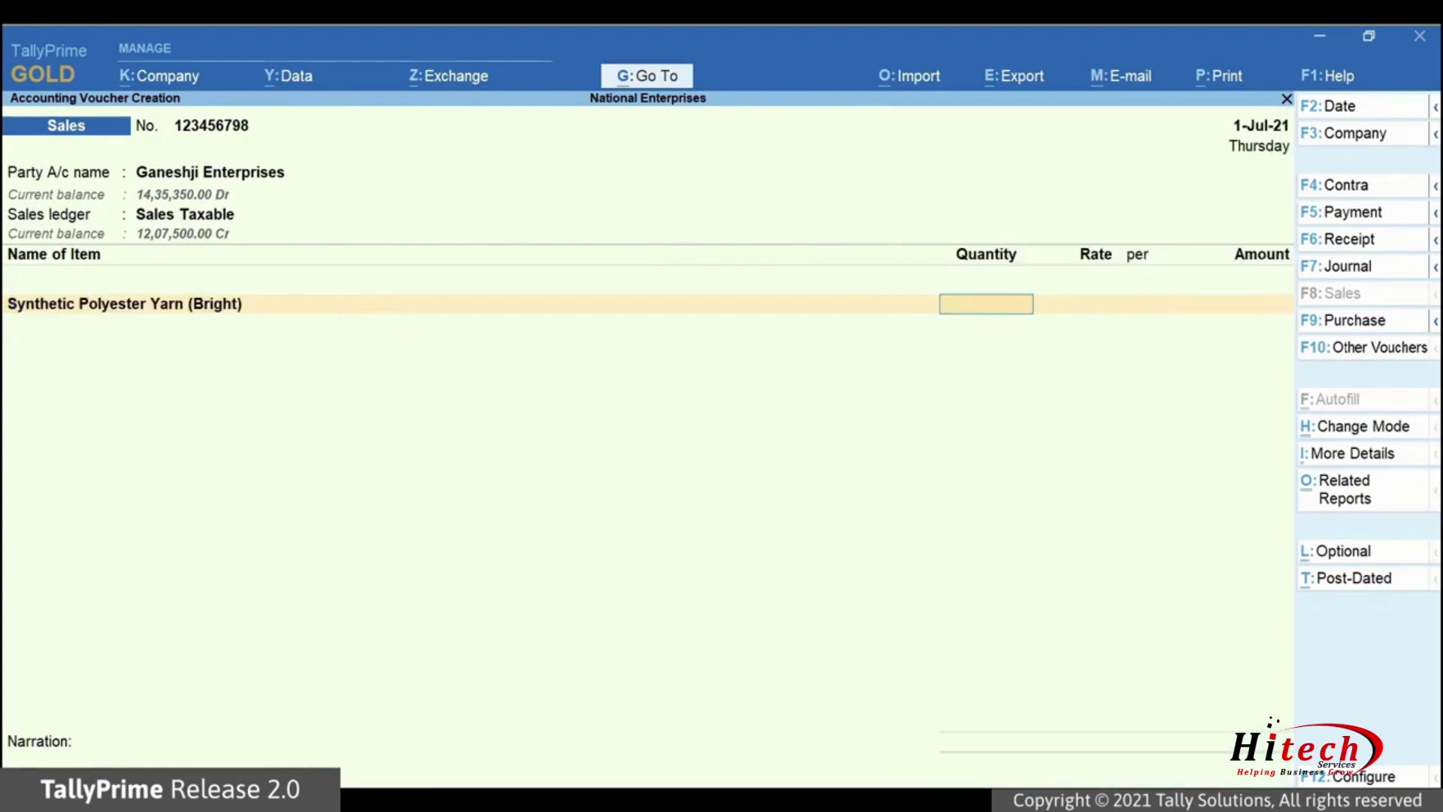
pyautogui.write('300')
pyautogui.press('Return')
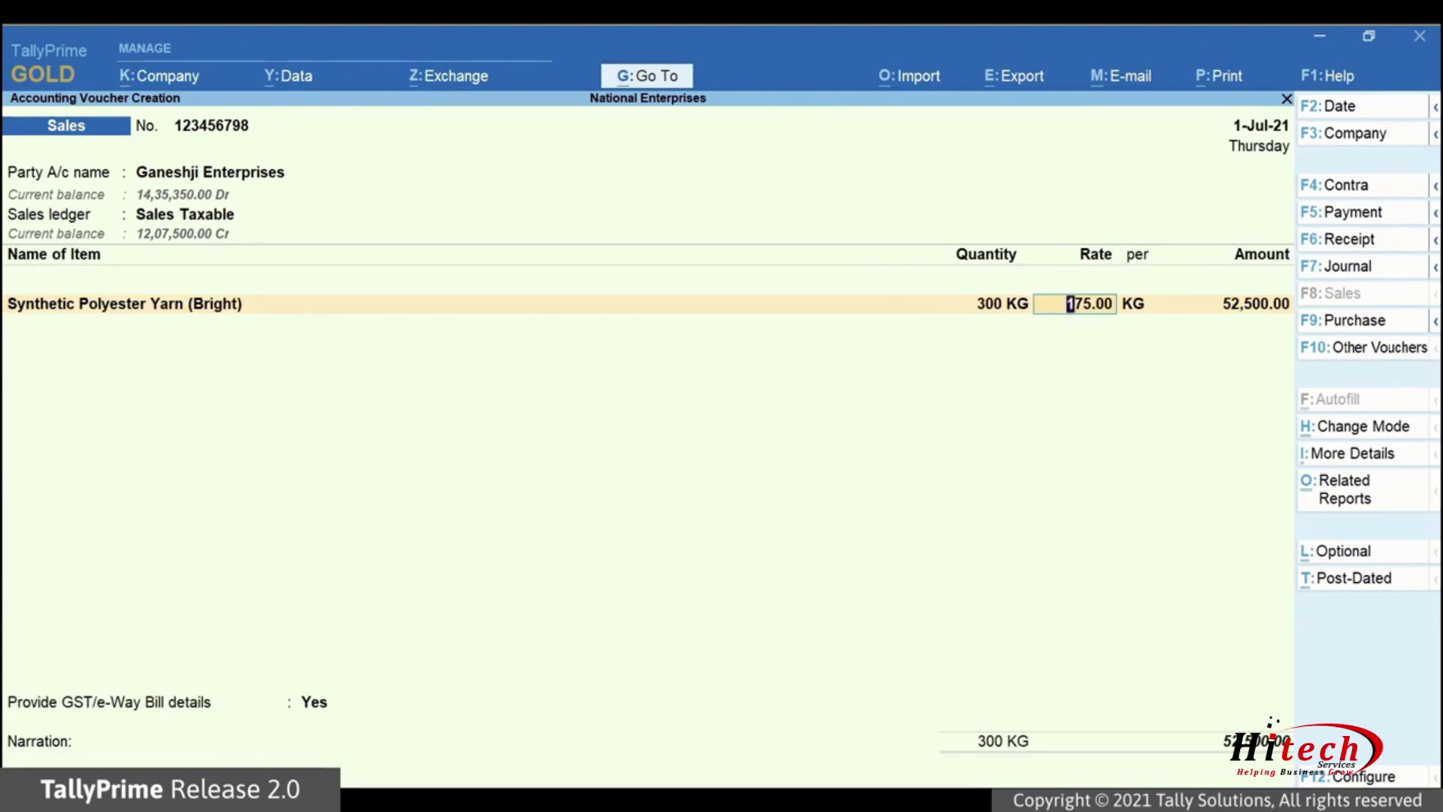
pyautogui.press('Return')
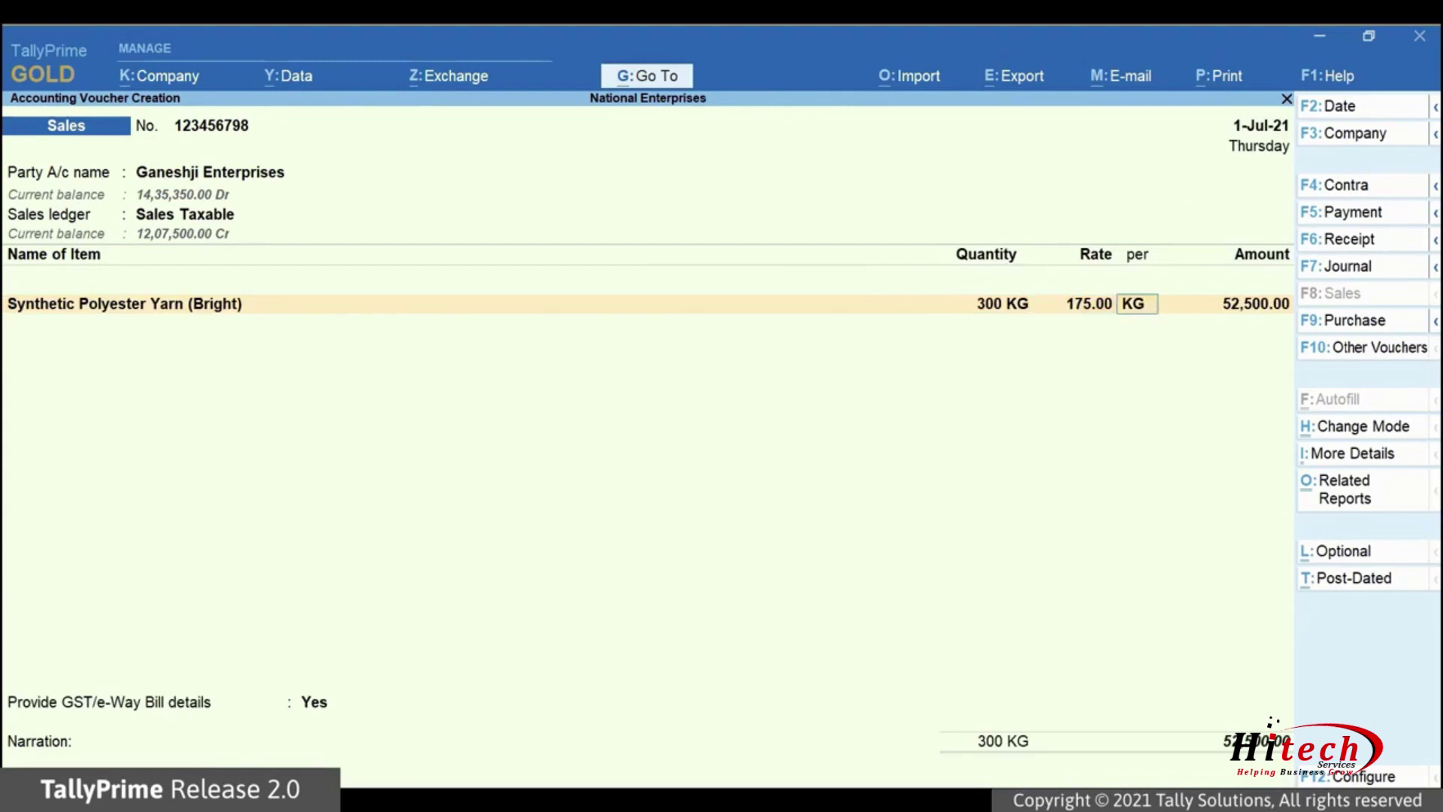
pyautogui.press('Return')
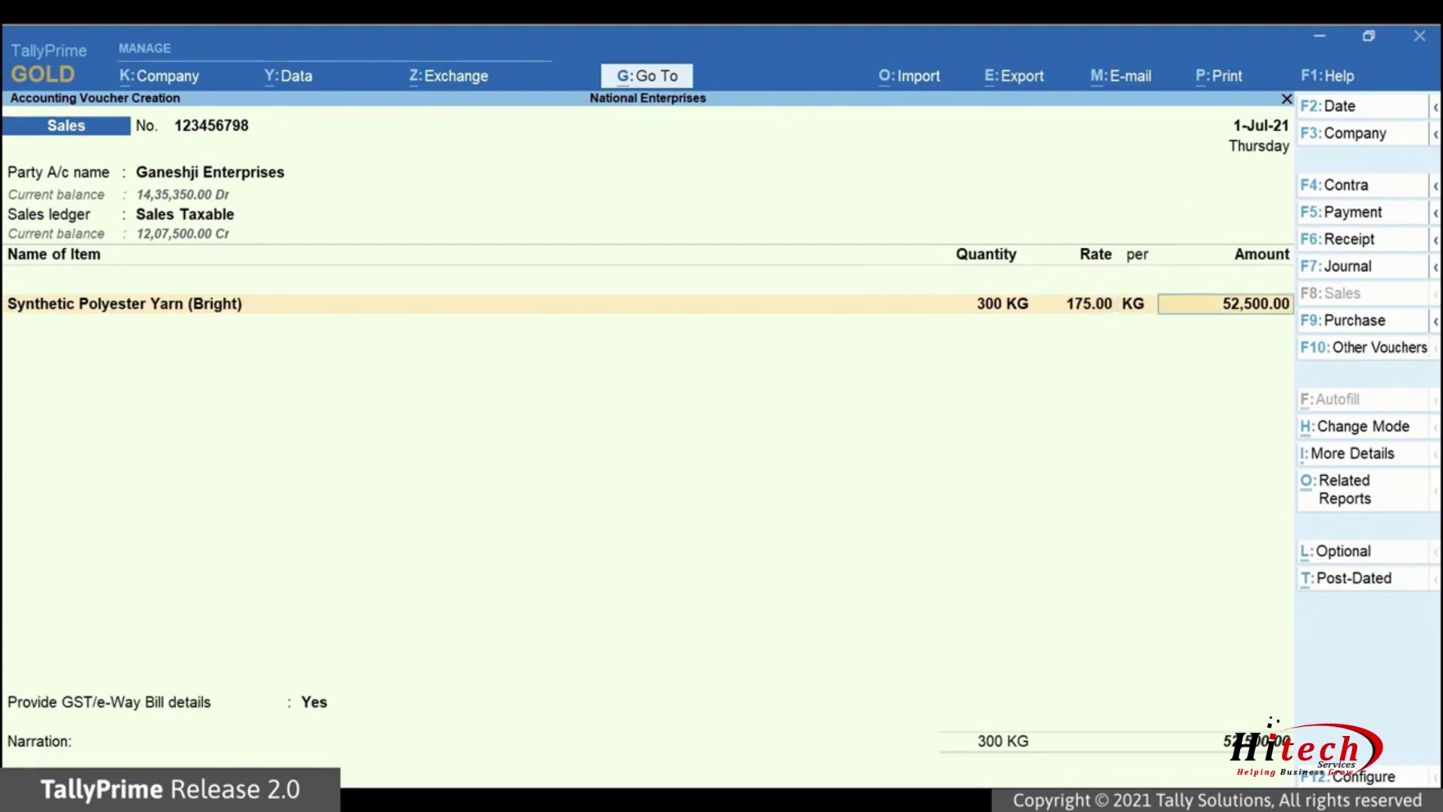
pyautogui.press('Return')
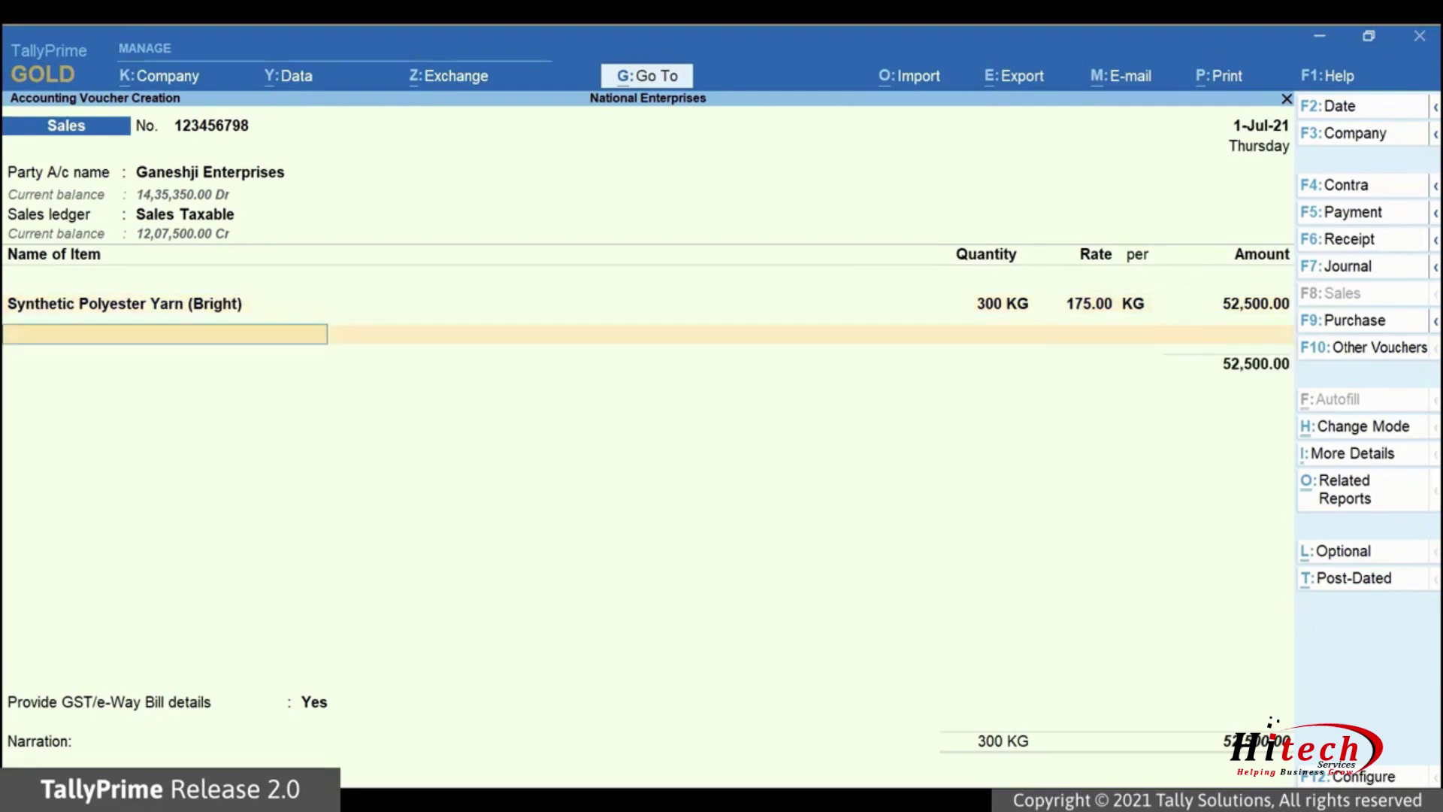
# Step: End the item list and type 'Igs' in the ledger field below the yarn line
pyautogui.press('Return')
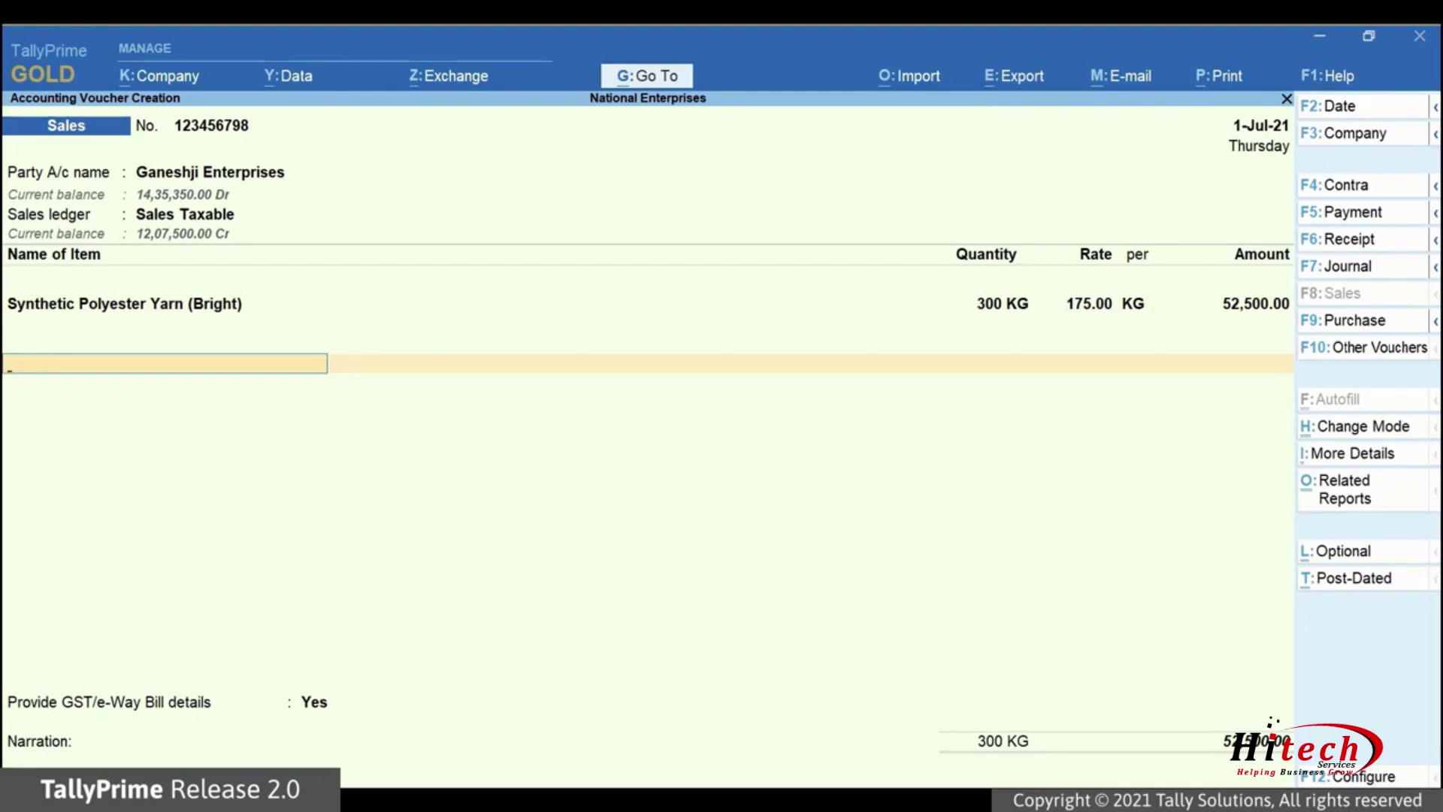
pyautogui.write('Igs')
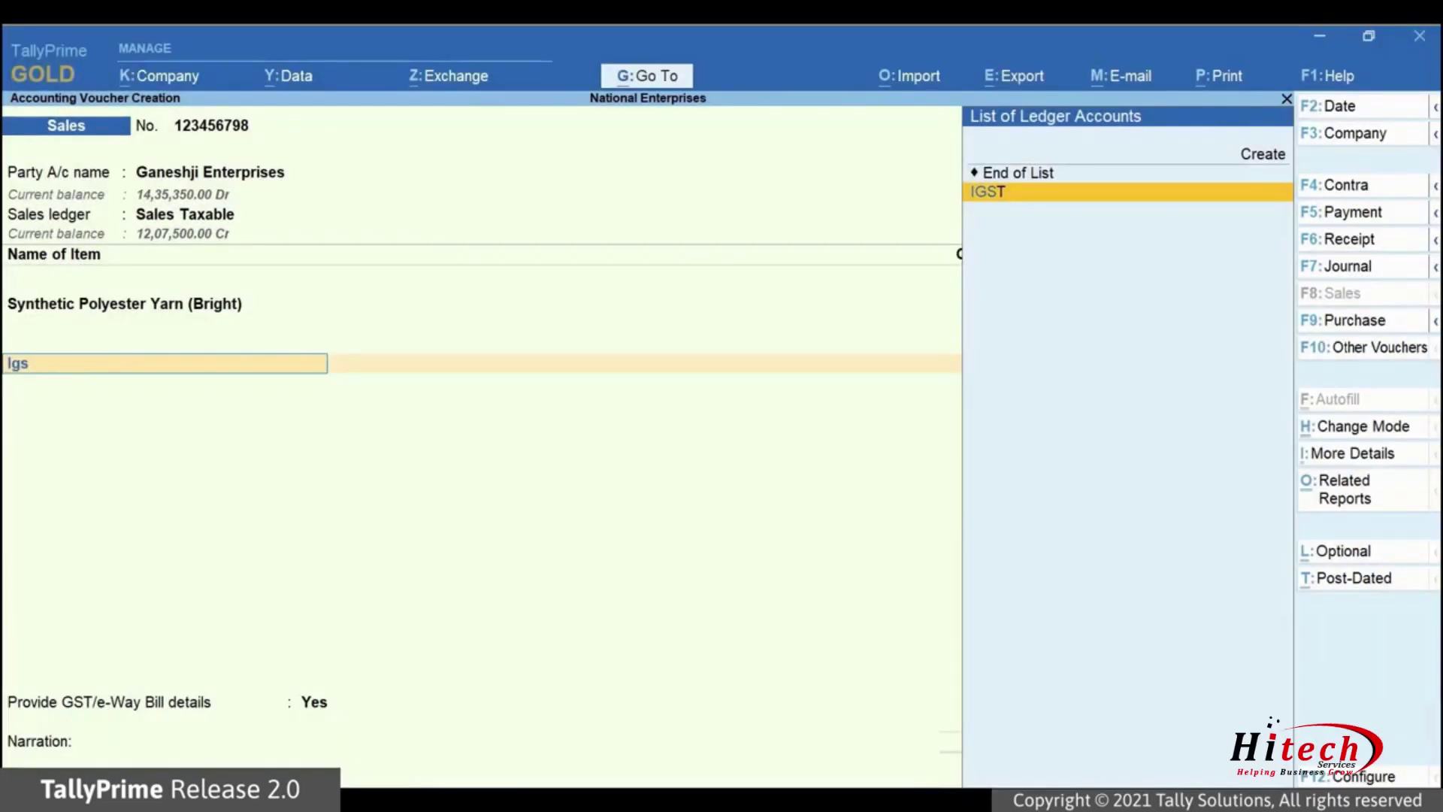
# Step: Add the IGST ledger at 9,450.00 and leave Provide GST/e-Way Bill details as Yes
pyautogui.press('Return')
pyautogui.press('Return')
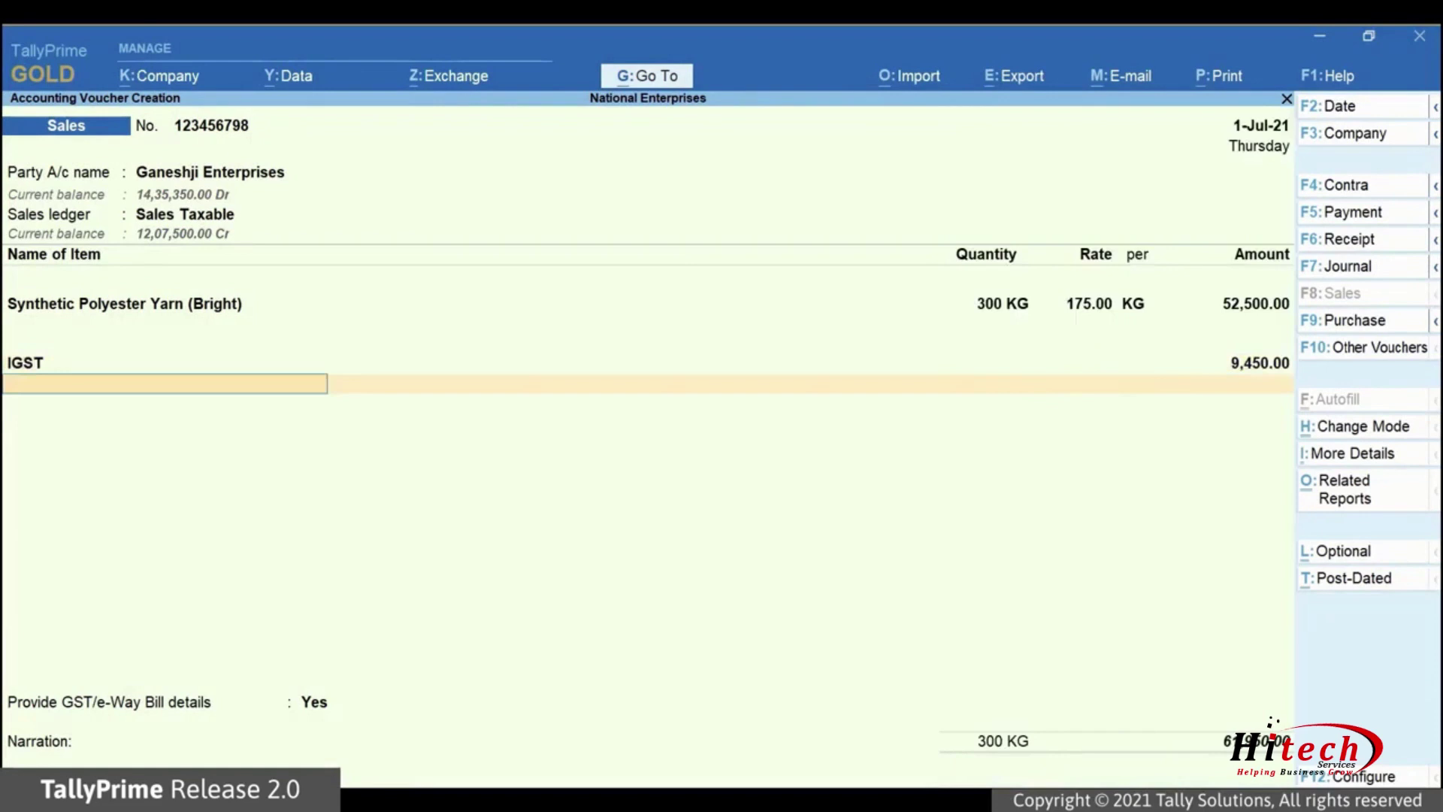
pyautogui.press('Return')
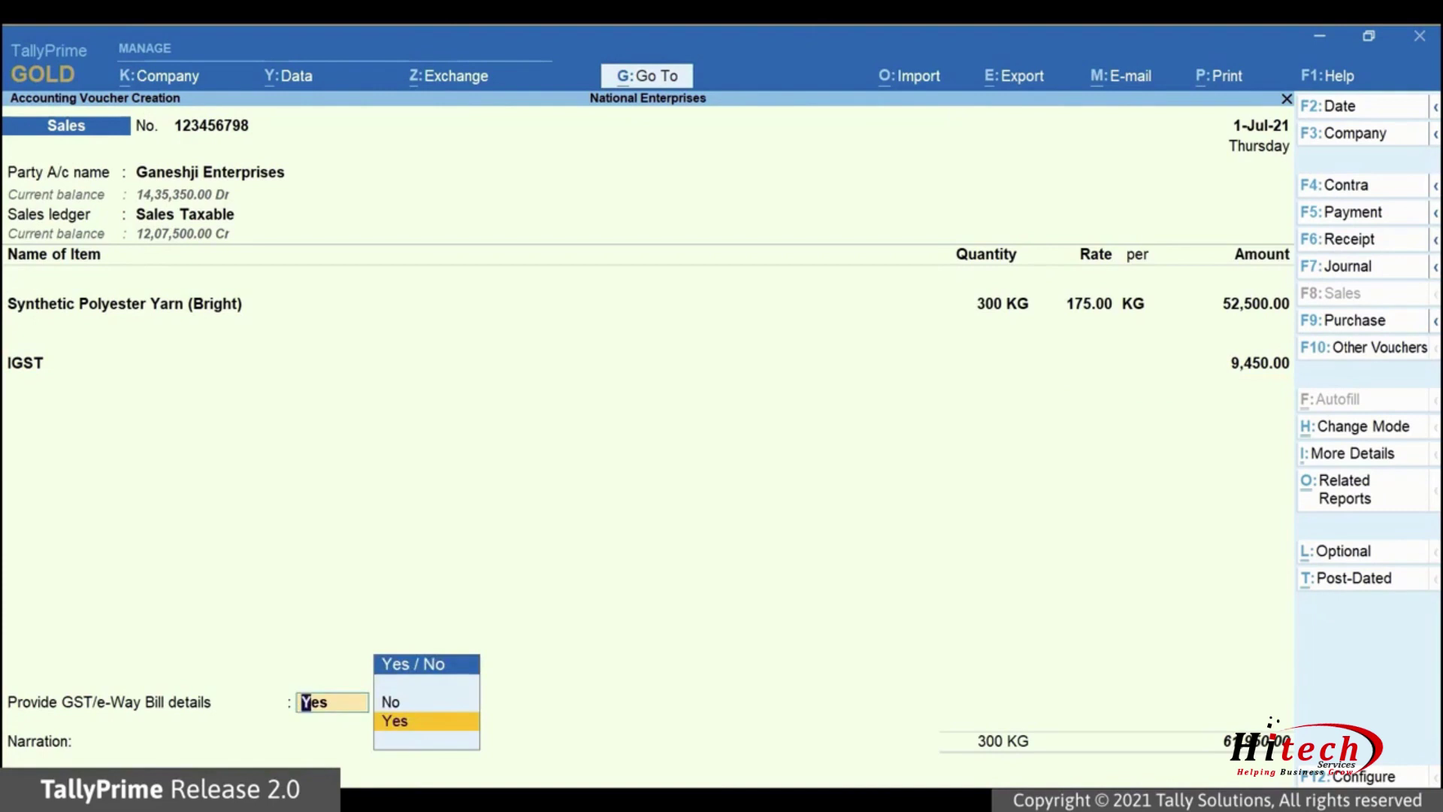
pyautogui.press('Up')
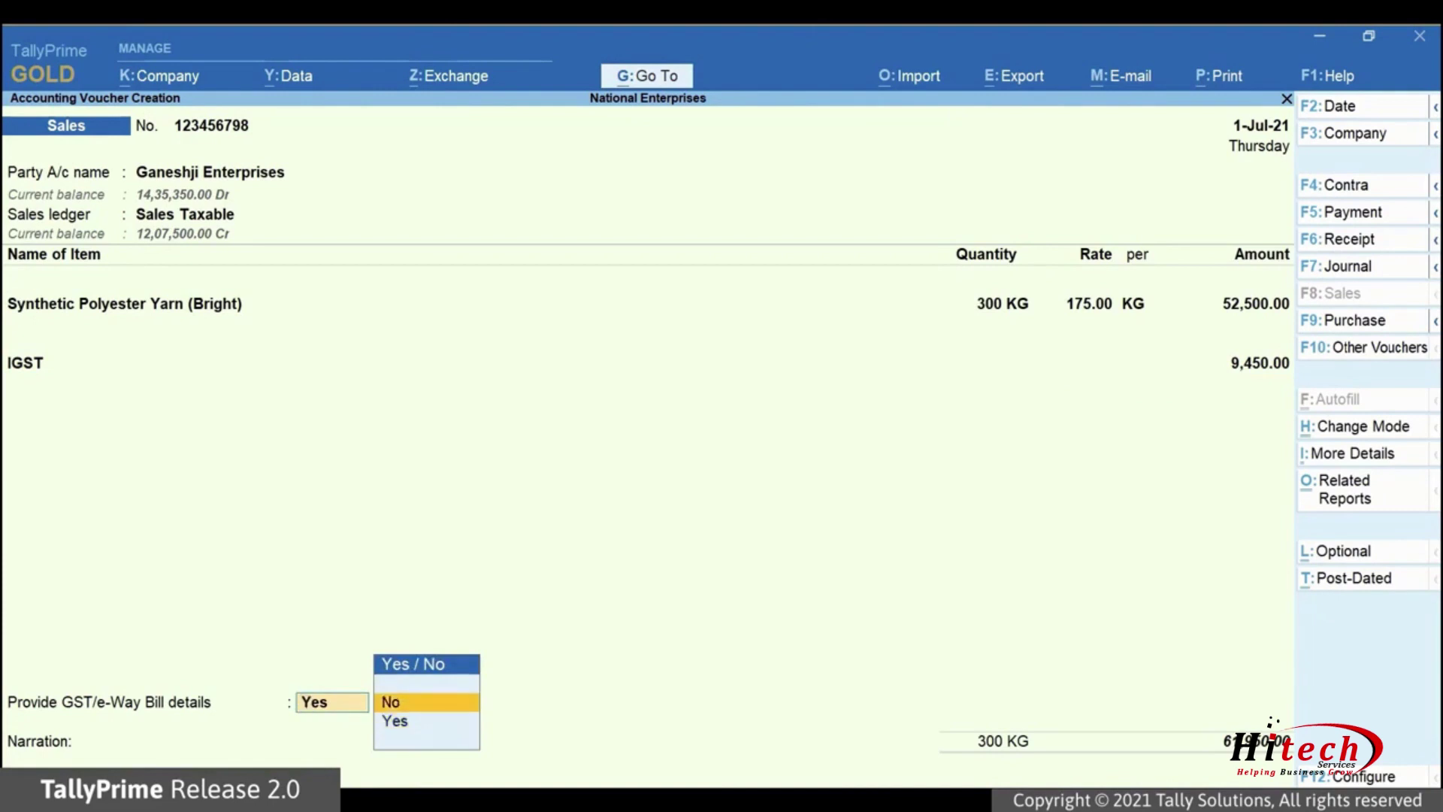
pyautogui.press('Down')
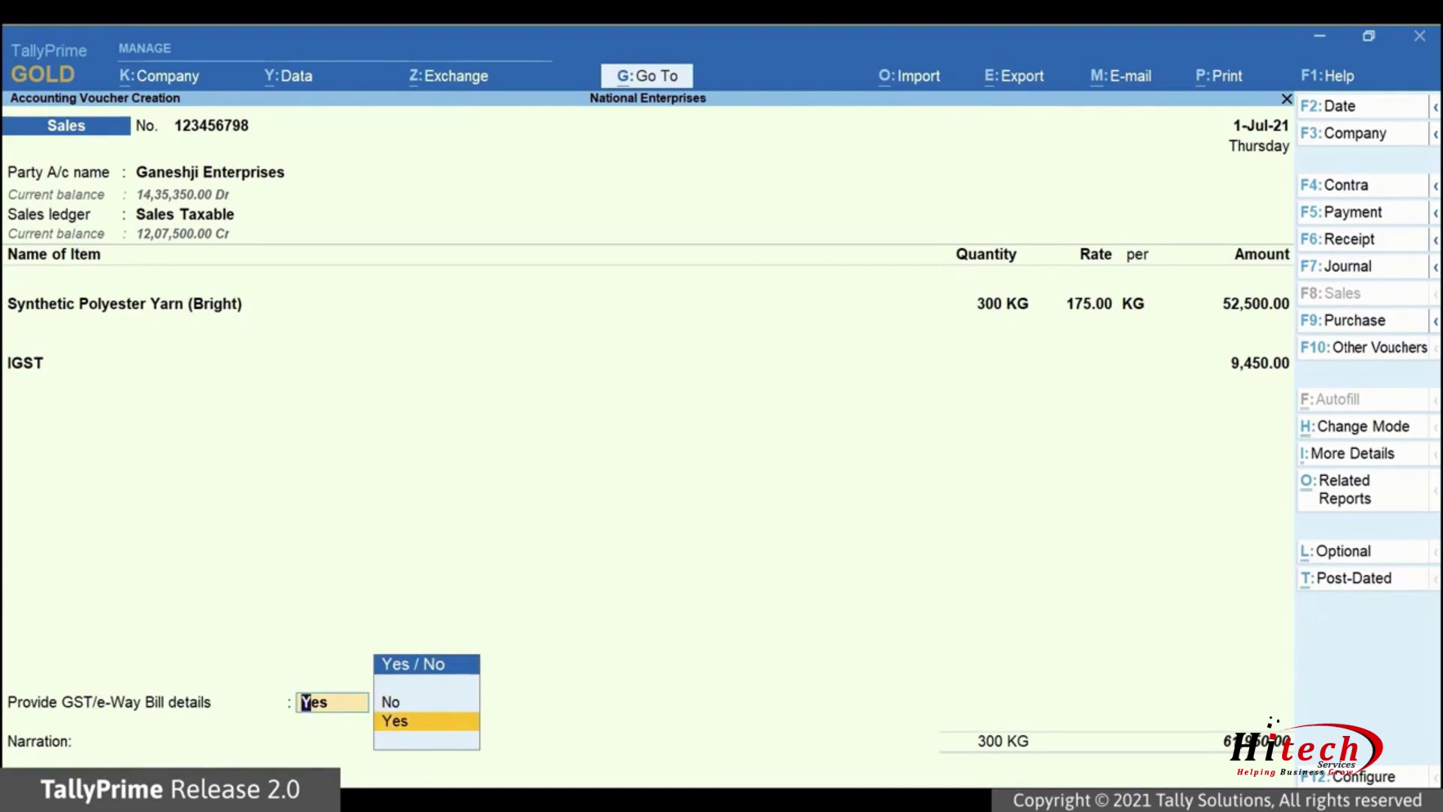
# Step: Open e-Way Bill details, keep Dehradun to Bangalore, and set distance to 2481 km
pyautogui.press('Return')
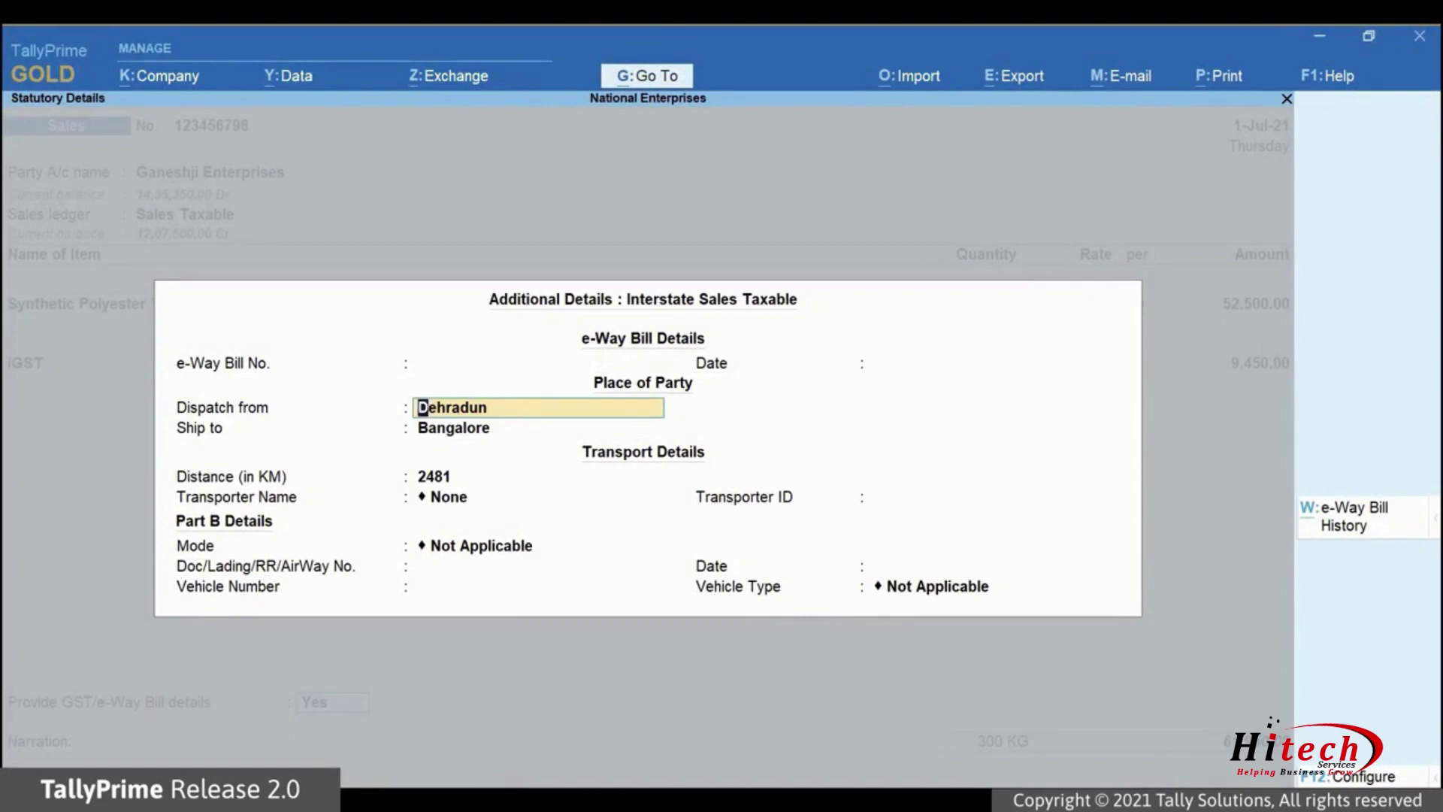
pyautogui.press('Return')
pyautogui.press('Return')
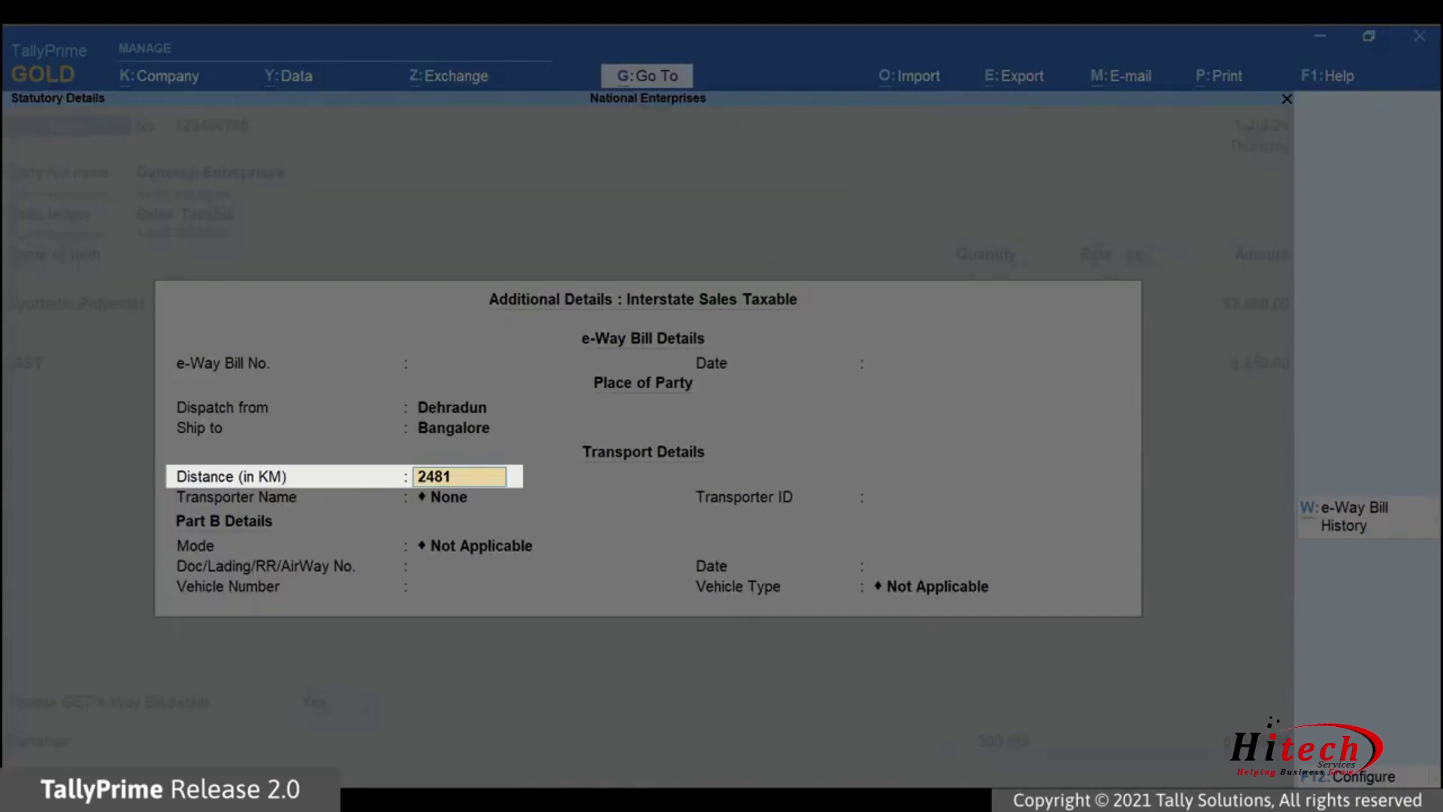
pyautogui.write('248')
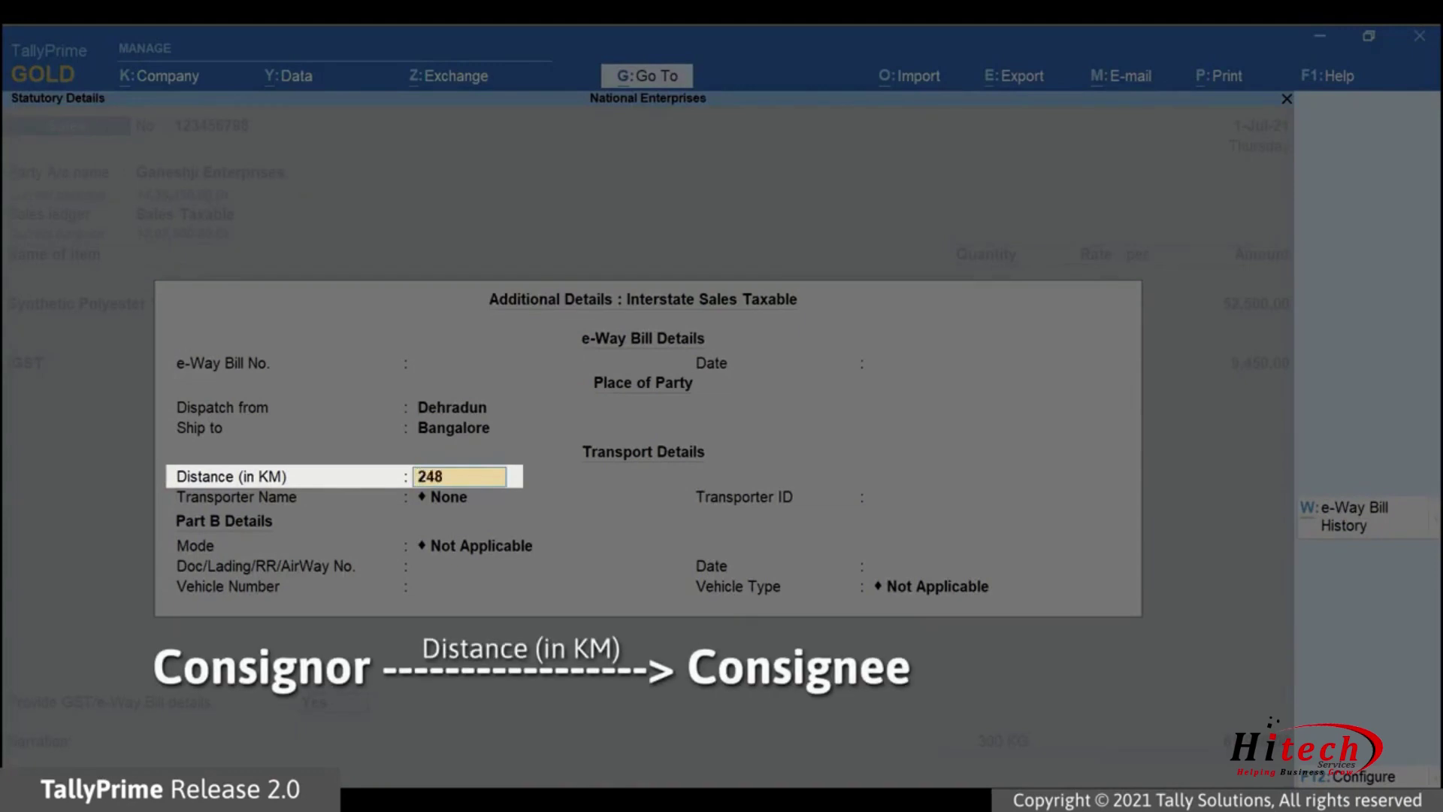
pyautogui.write('1')
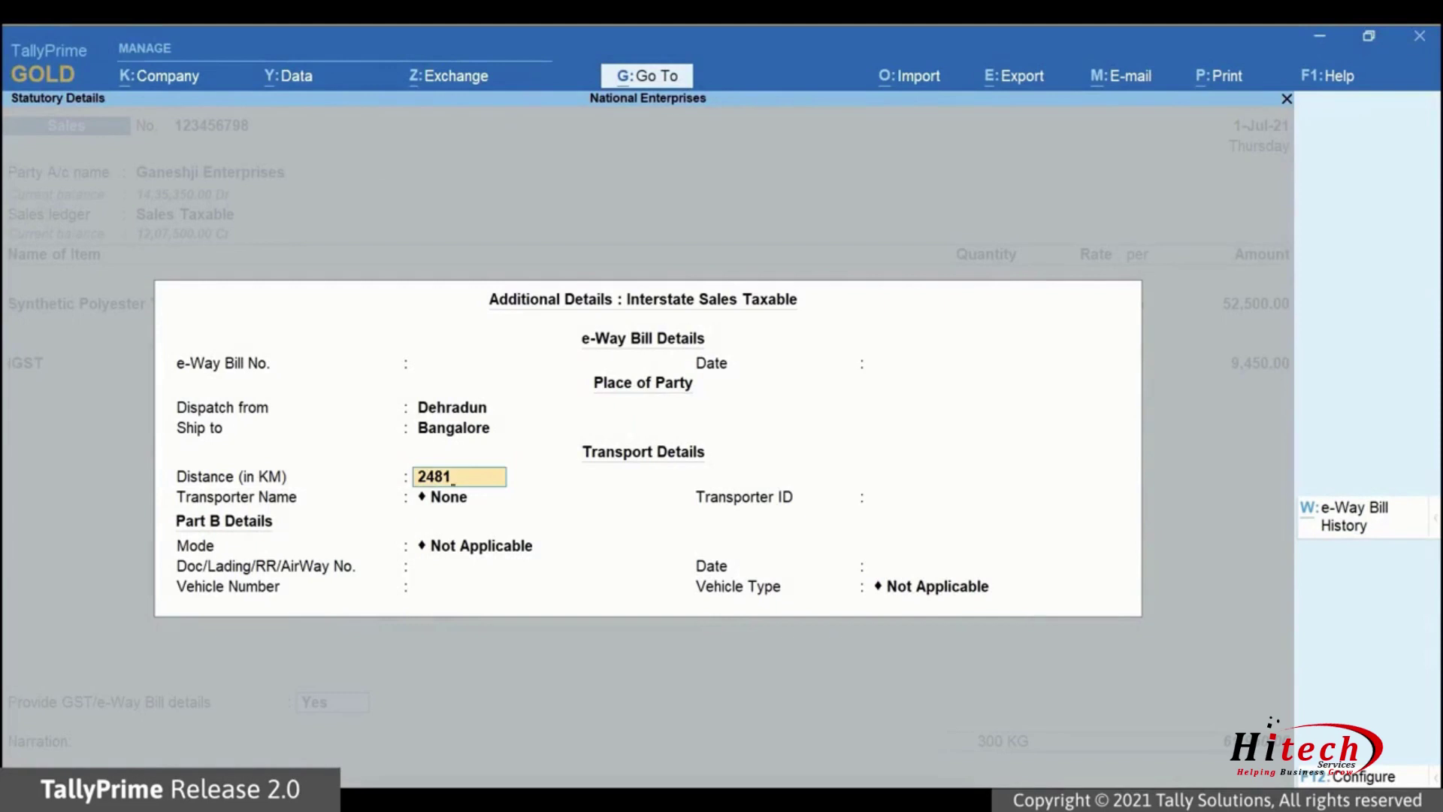
pyautogui.press('Return')
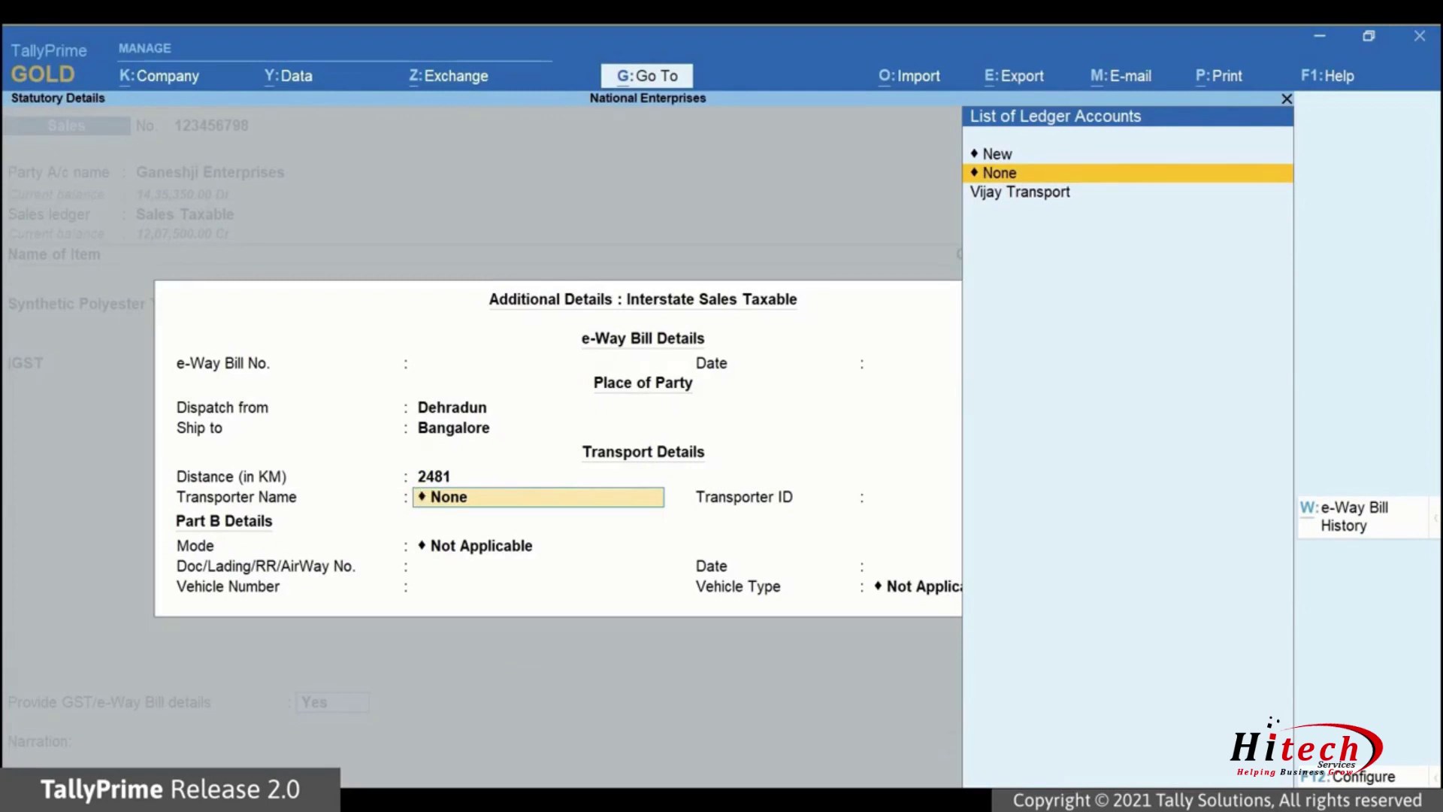
pyautogui.press('Down')
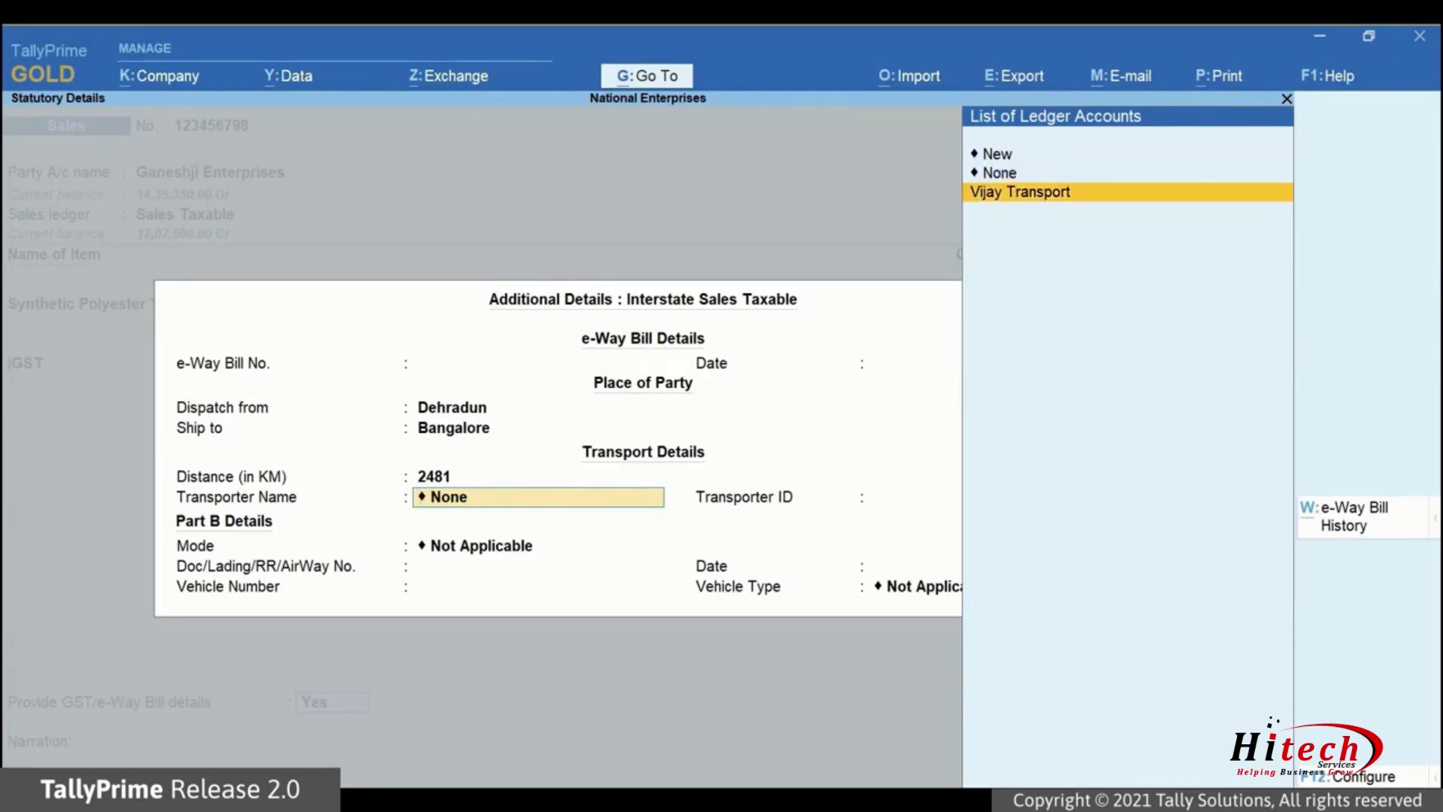
pyautogui.press('Return')
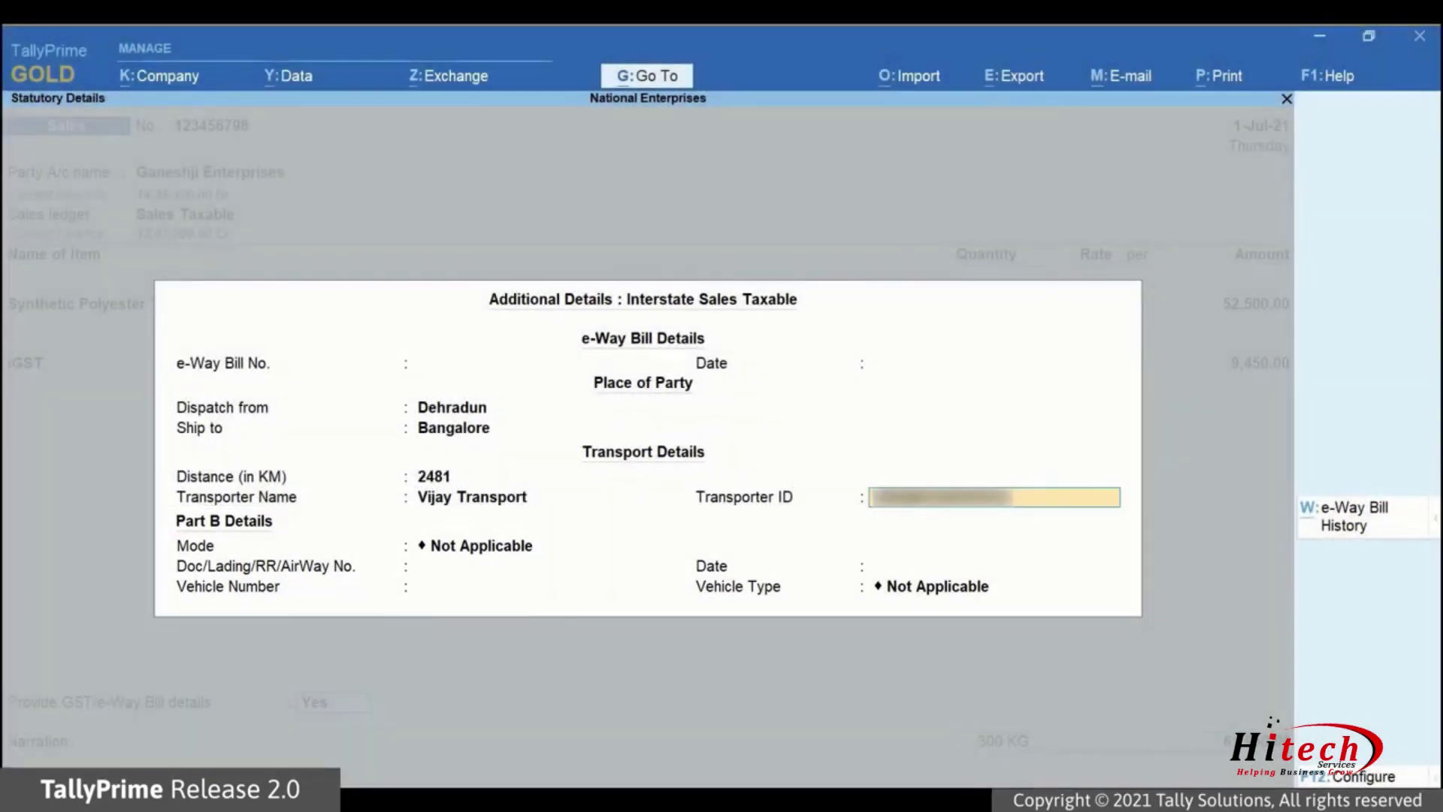
pyautogui.press('Return')
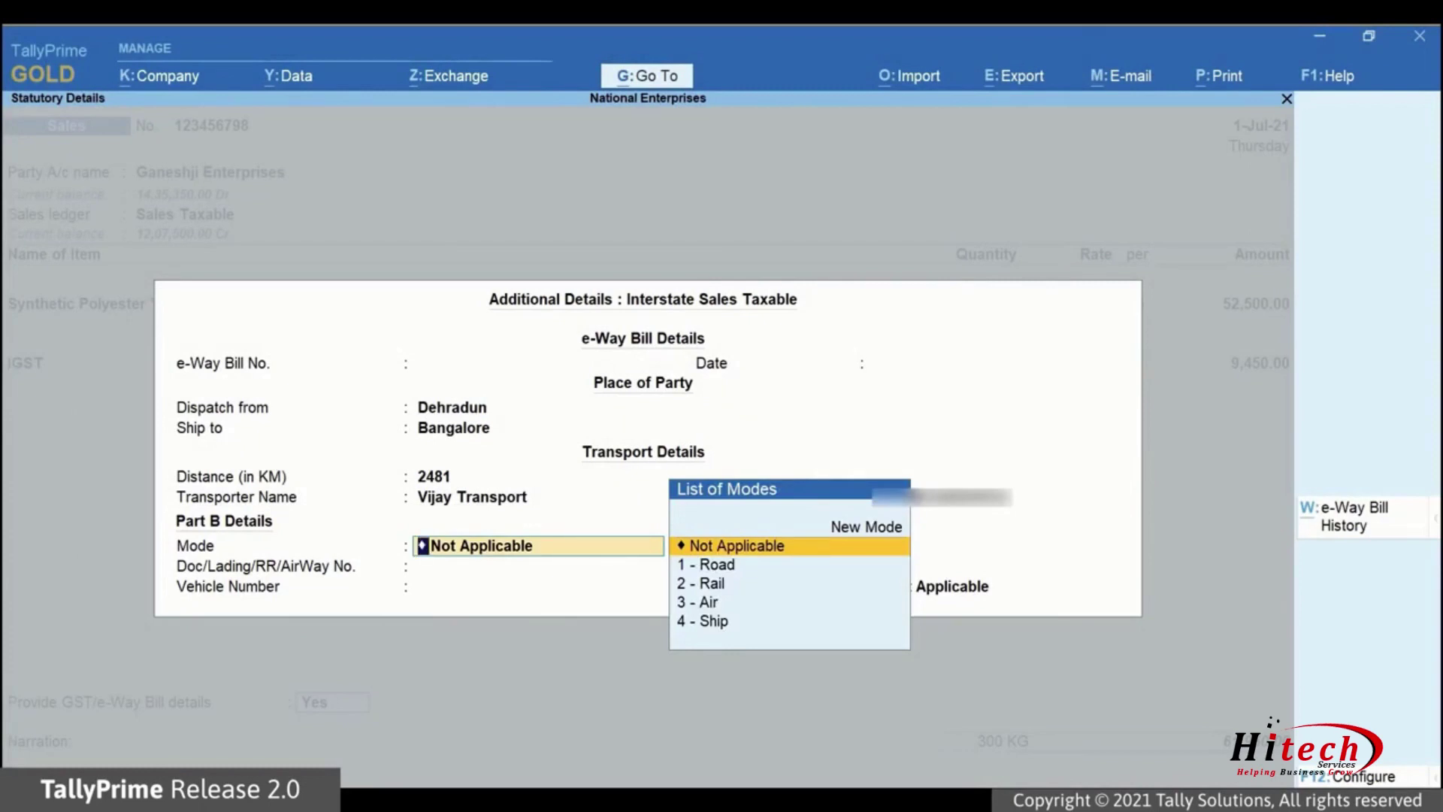
pyautogui.press('Down')
pyautogui.press('Return')
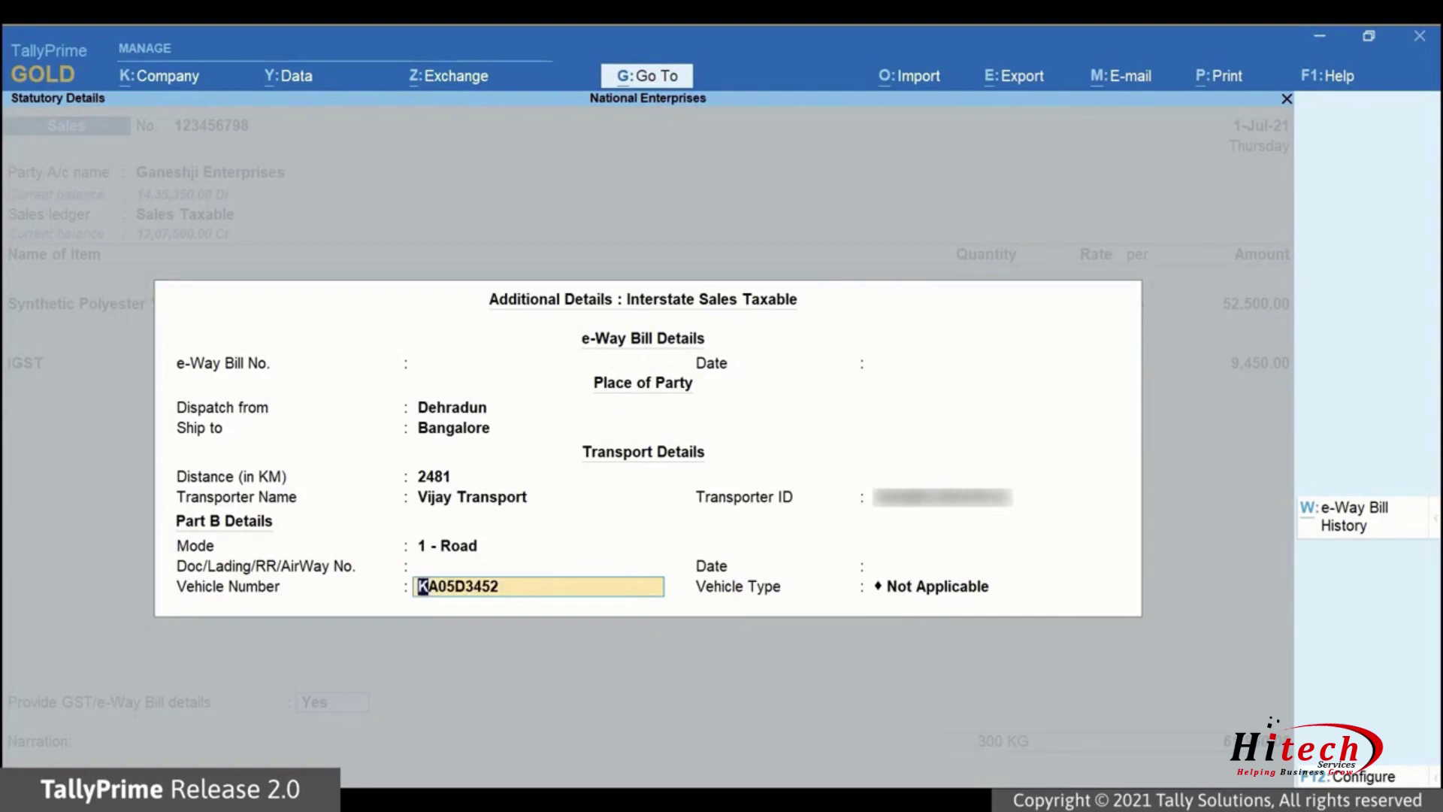
pyautogui.press('Return')
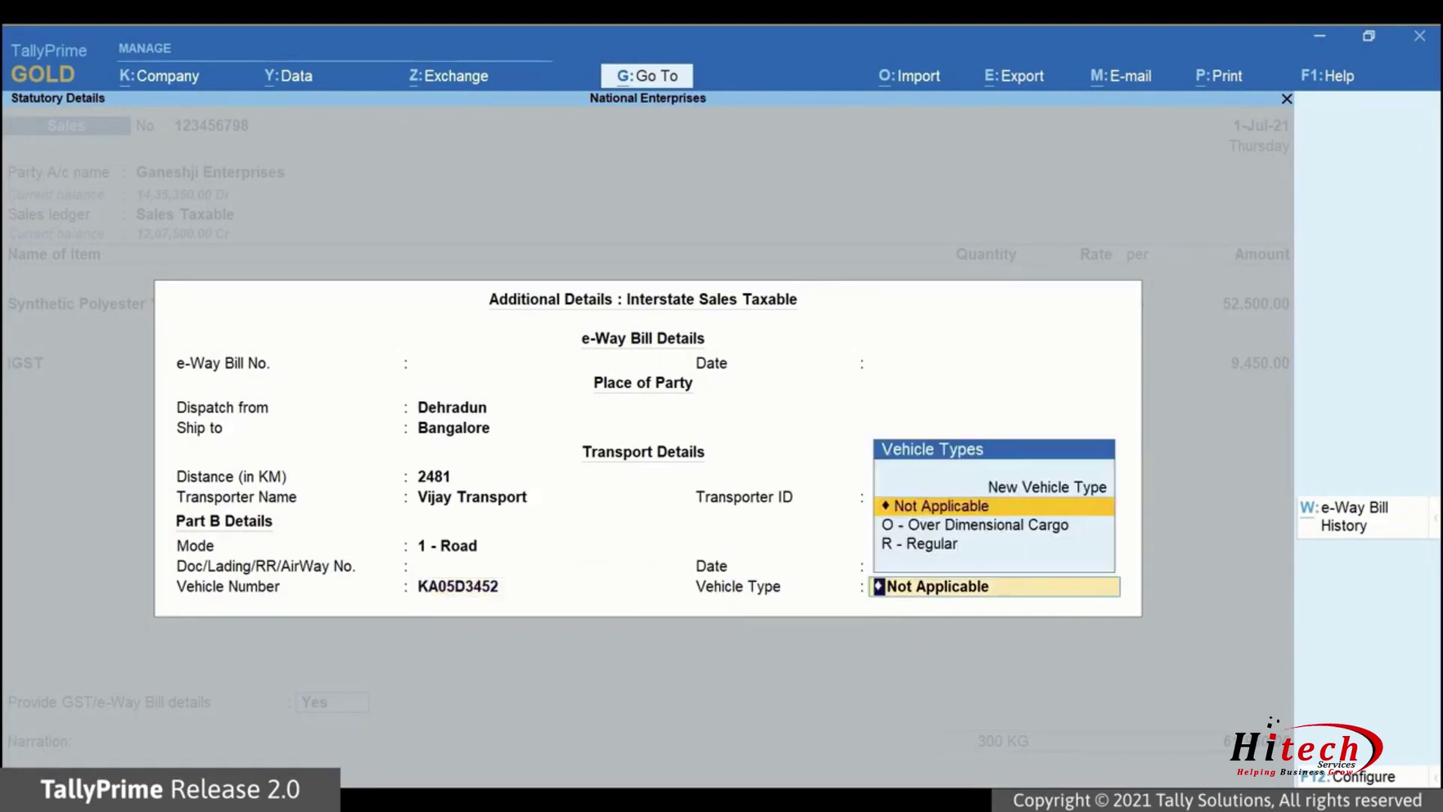
pyautogui.press('Down')
pyautogui.press('Down')
pyautogui.press('Return')
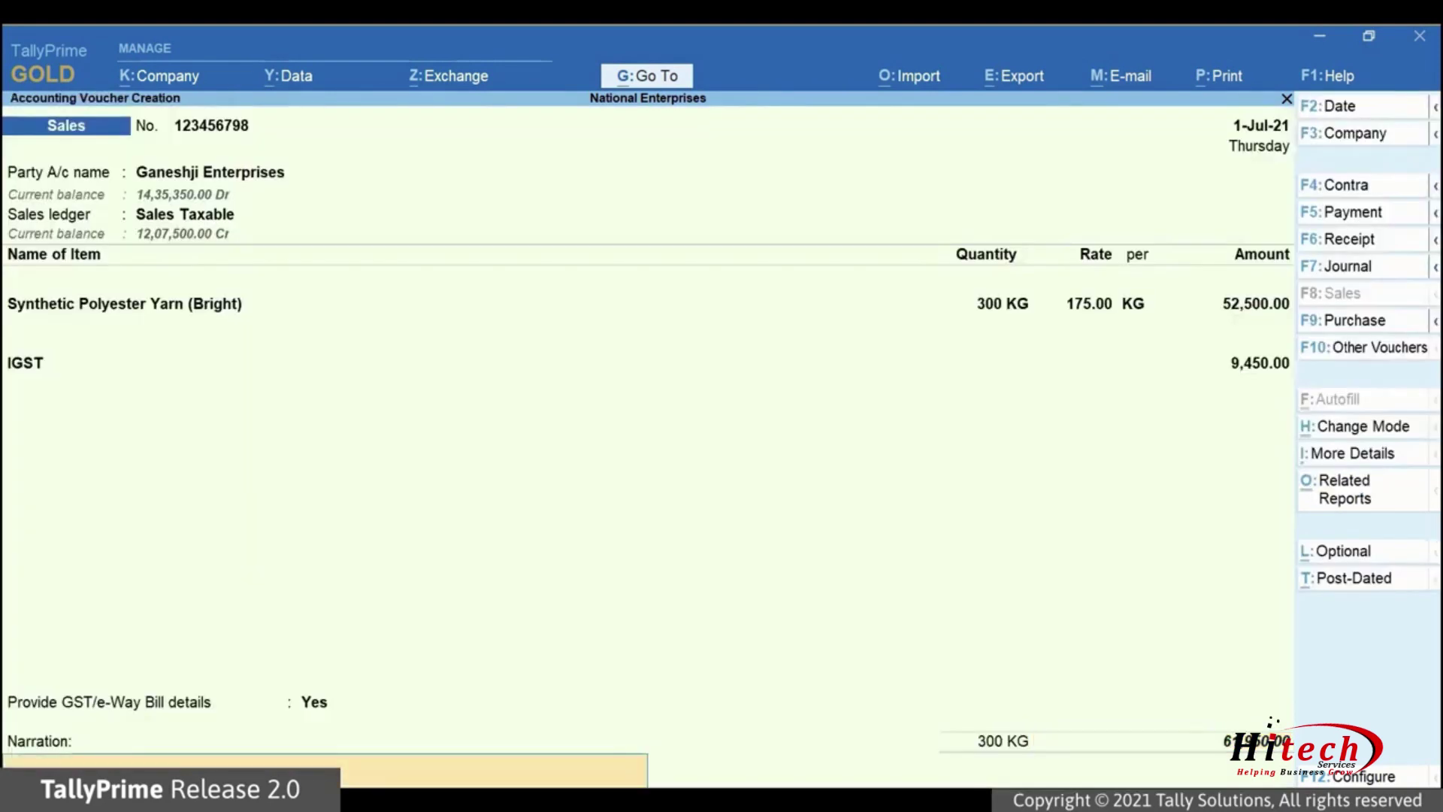
# Step: Save the invoice with Ctrl+A and enter the e-Way Bill login username and password to generate it online
pyautogui.press('ctrl')
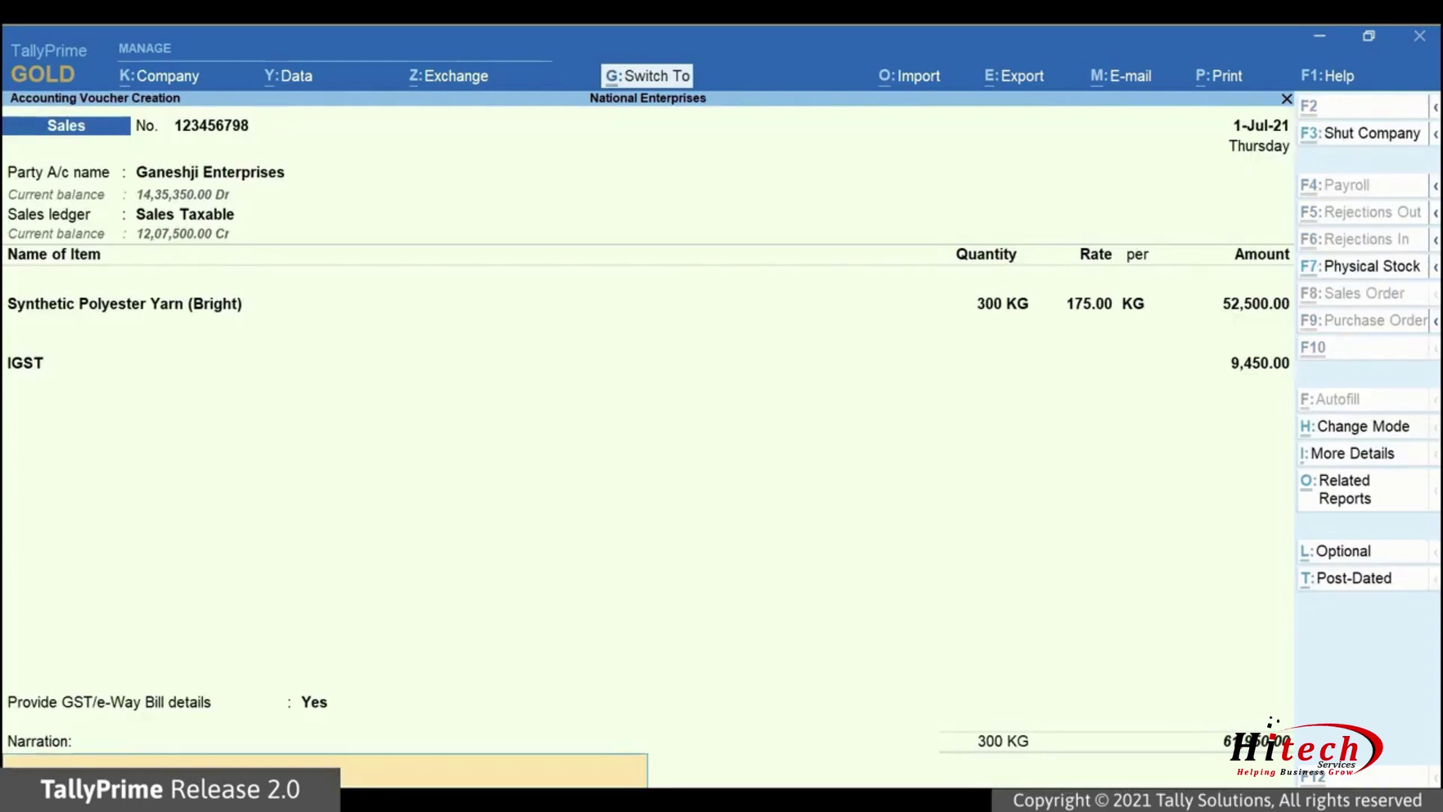
pyautogui.hotkey('ctrl', 'a')
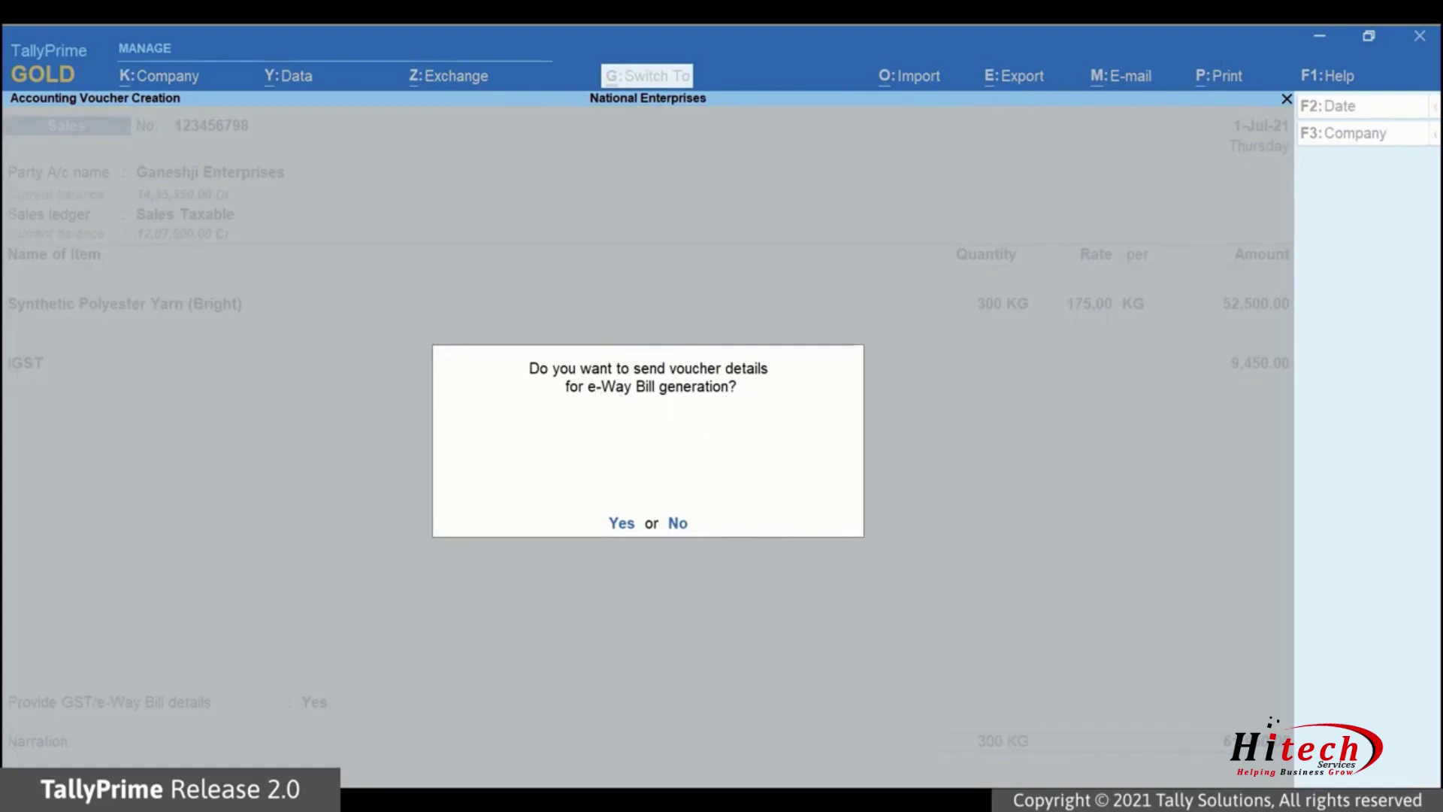
pyautogui.press('y')
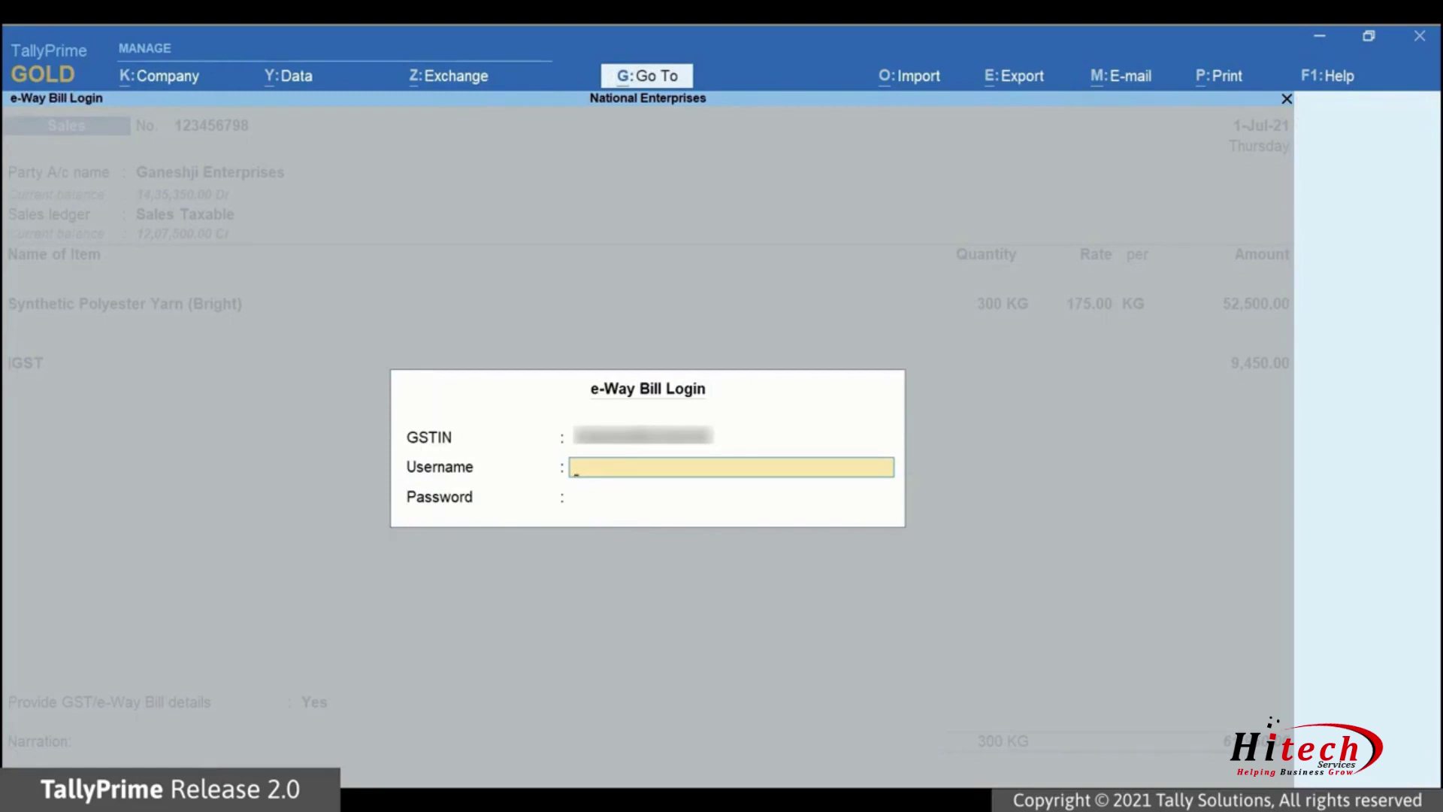
pyautogui.write('usernameusername')
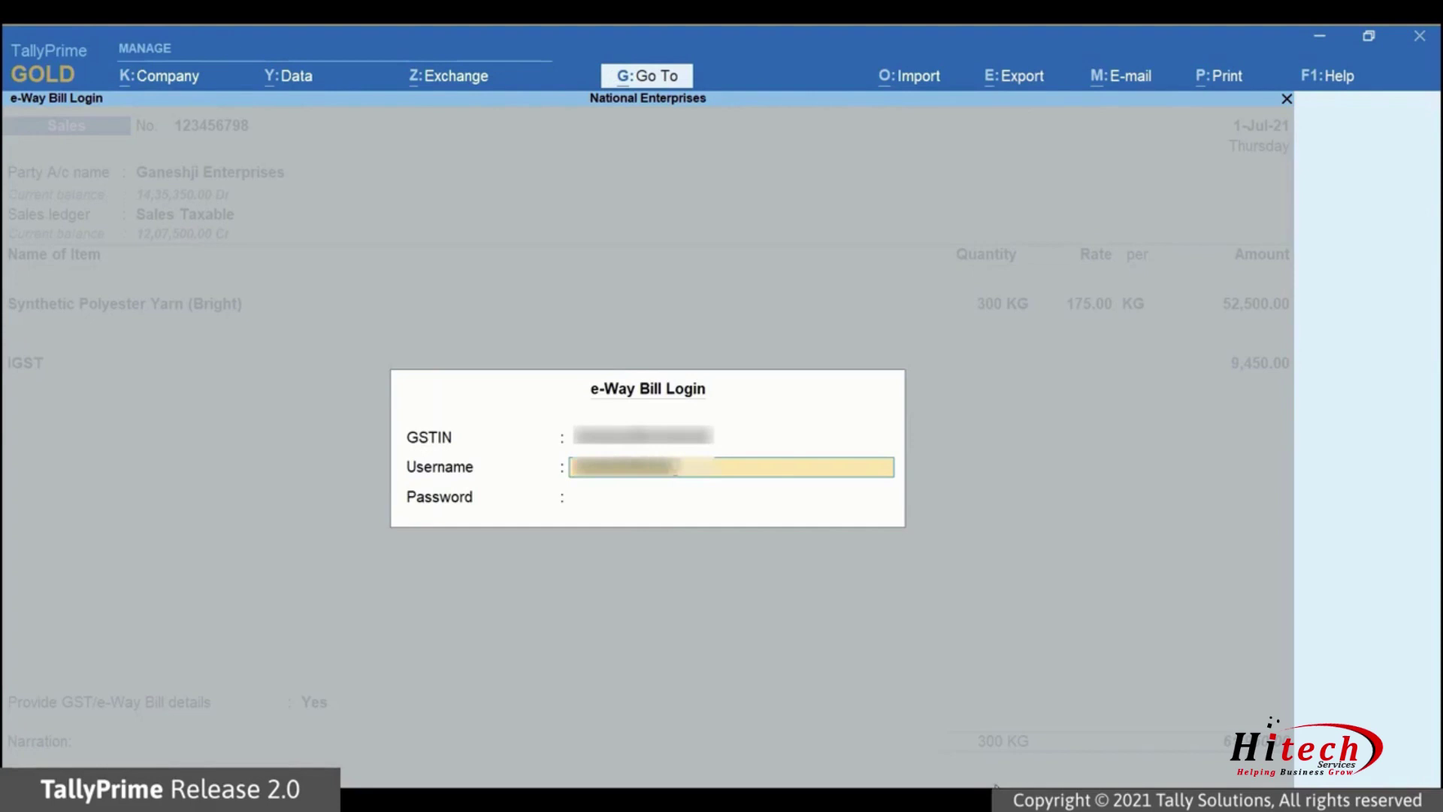
pyautogui.press('Return')
pyautogui.write('*********')
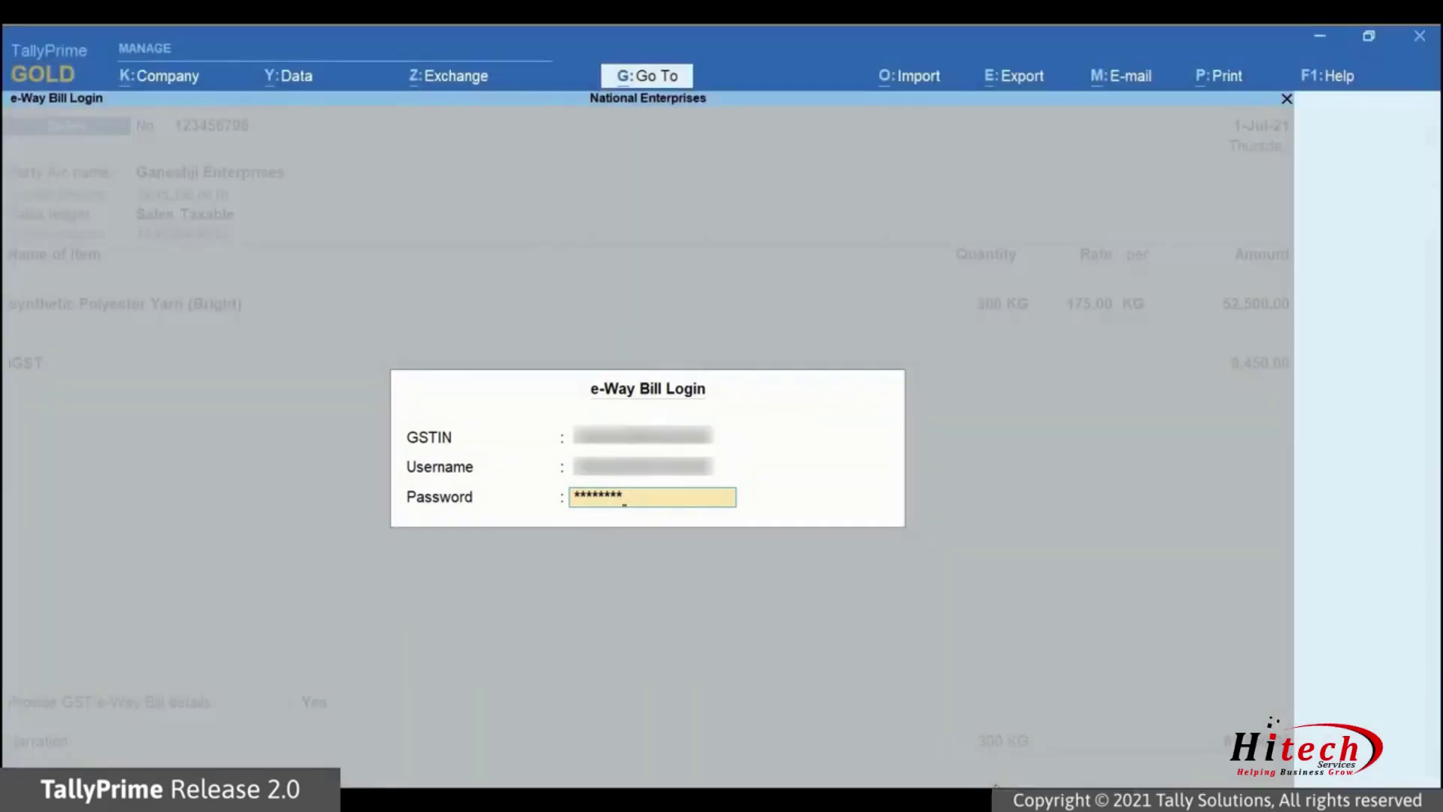
pyautogui.press('Return')
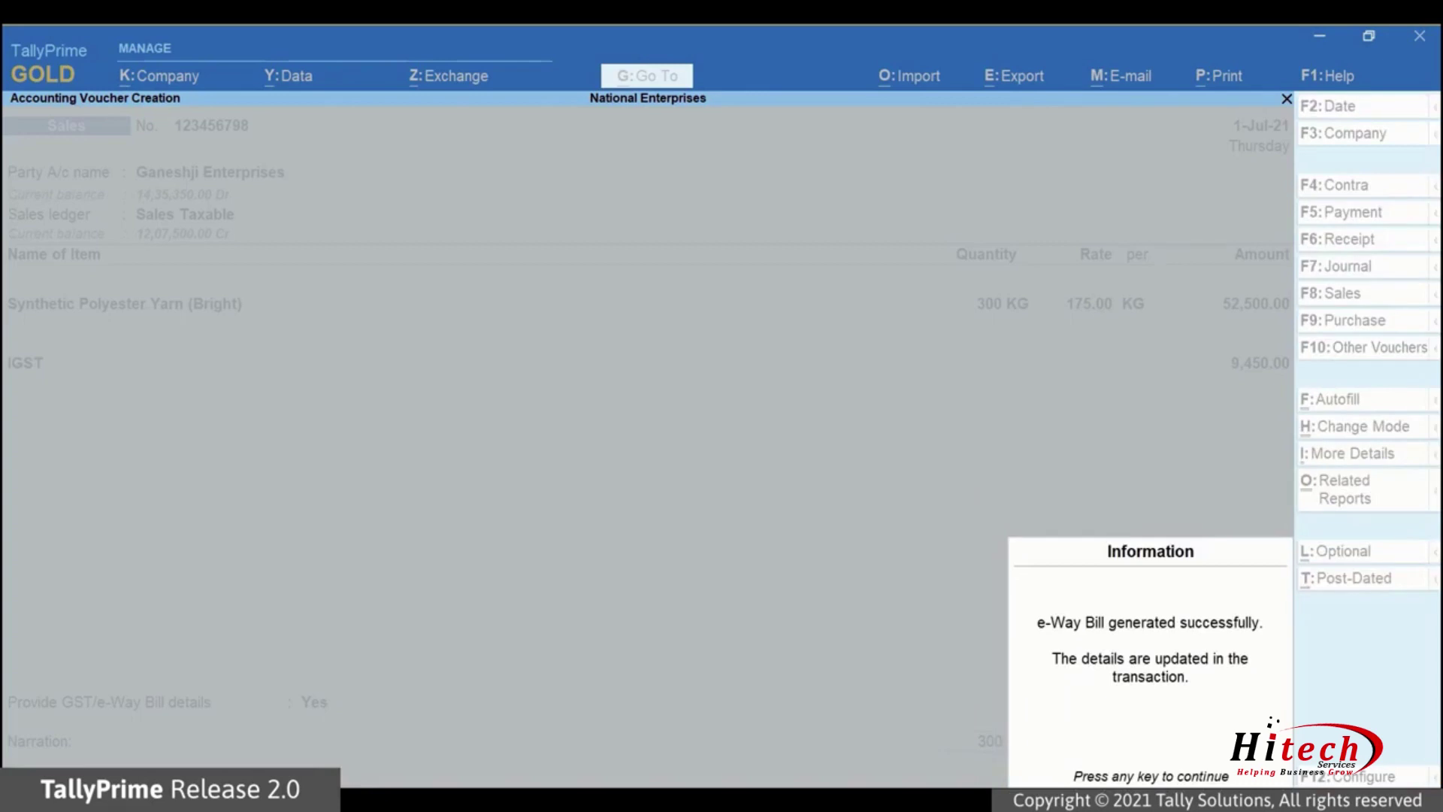
# Step: Preview and zoom the e-way bill printout with QR code, then exit to new voucher 123456799
pyautogui.press('Return')
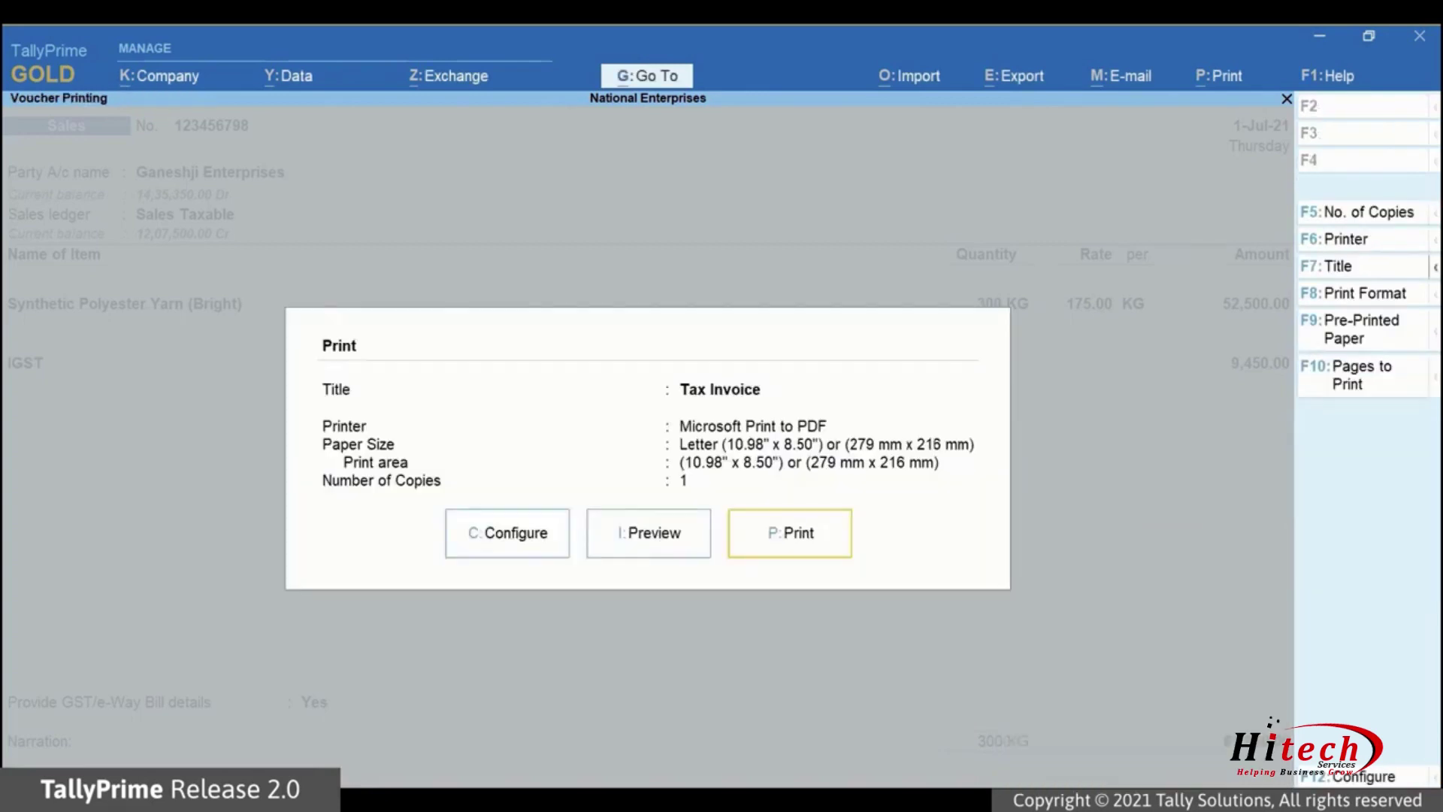
pyautogui.click(648, 553)
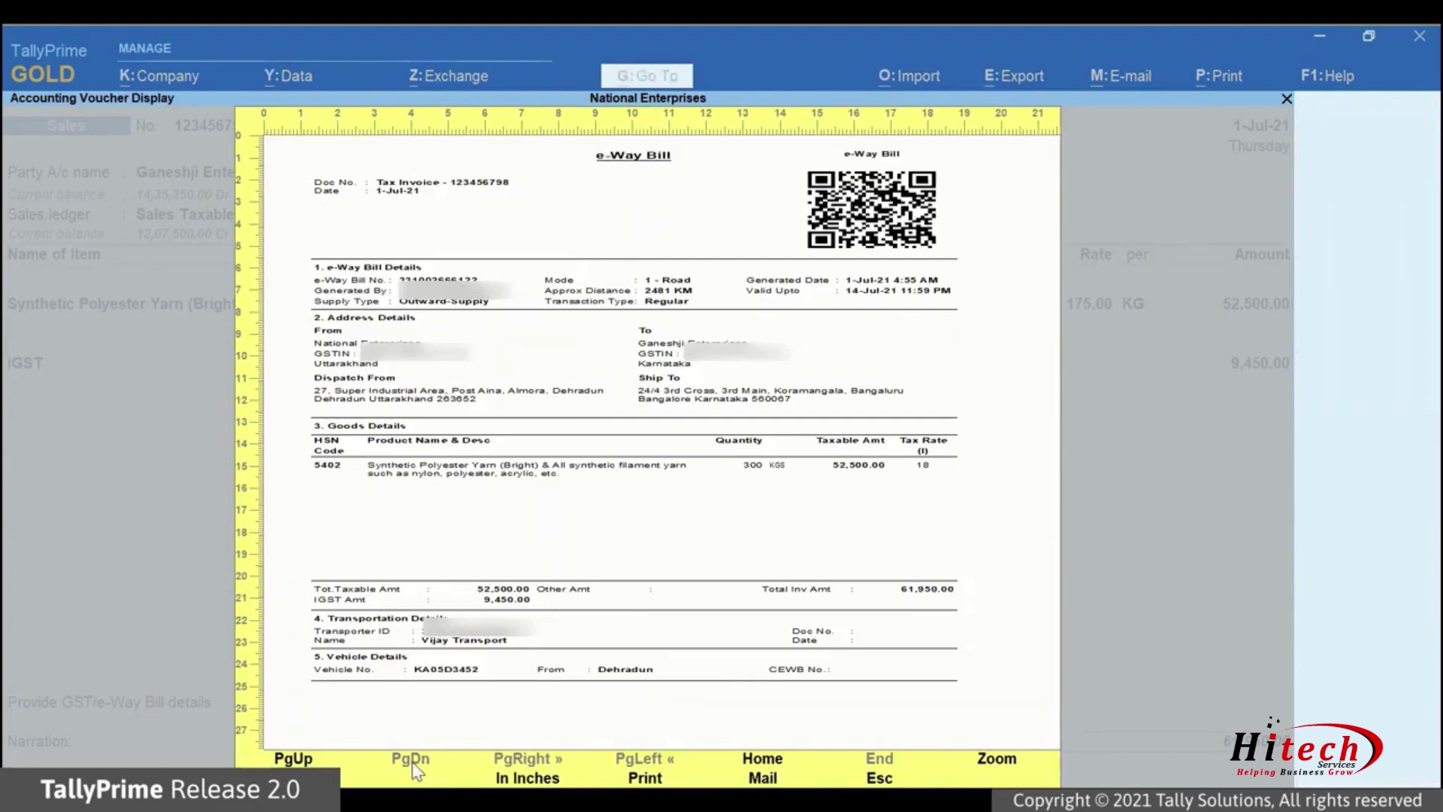
pyautogui.click(996, 759)
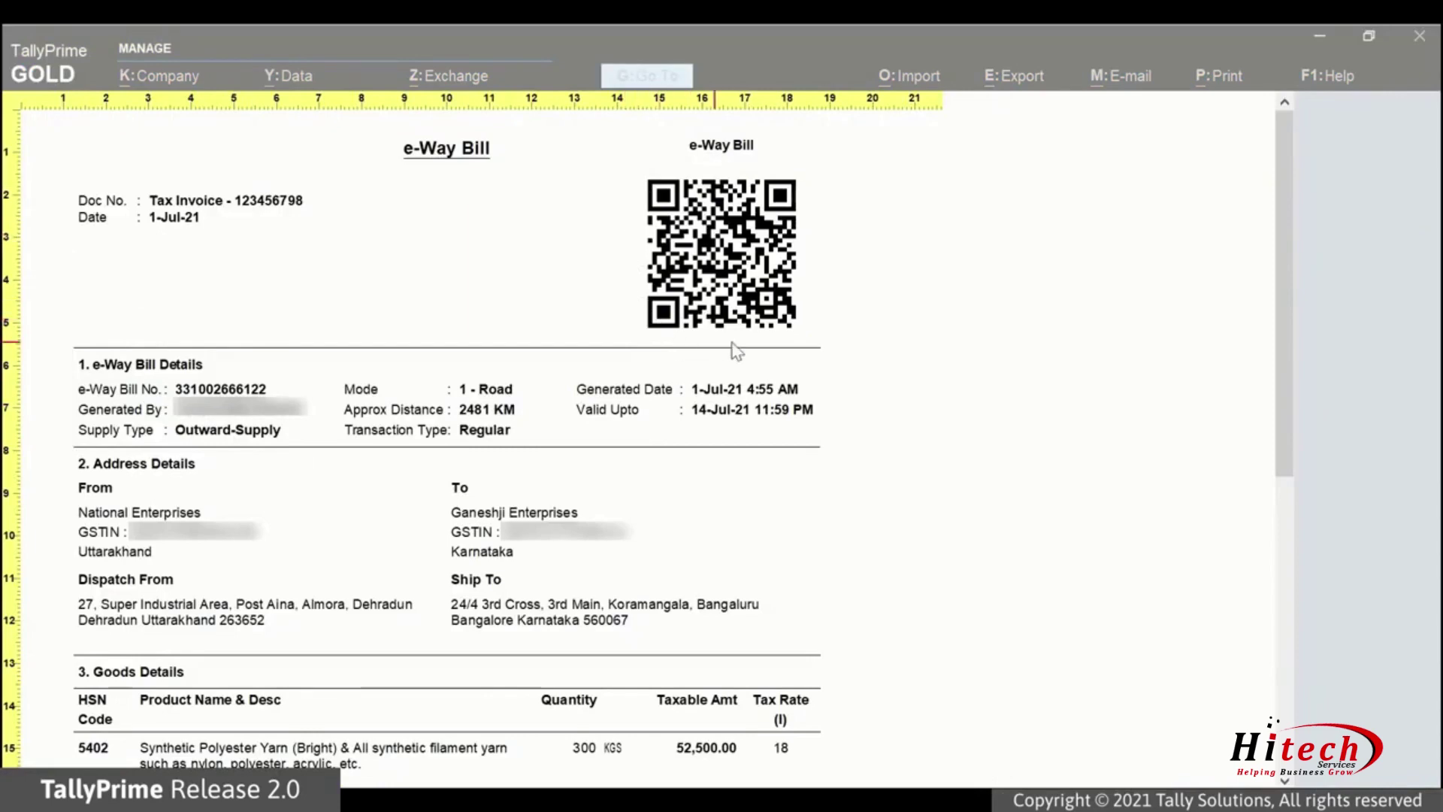
pyautogui.press('Escape')
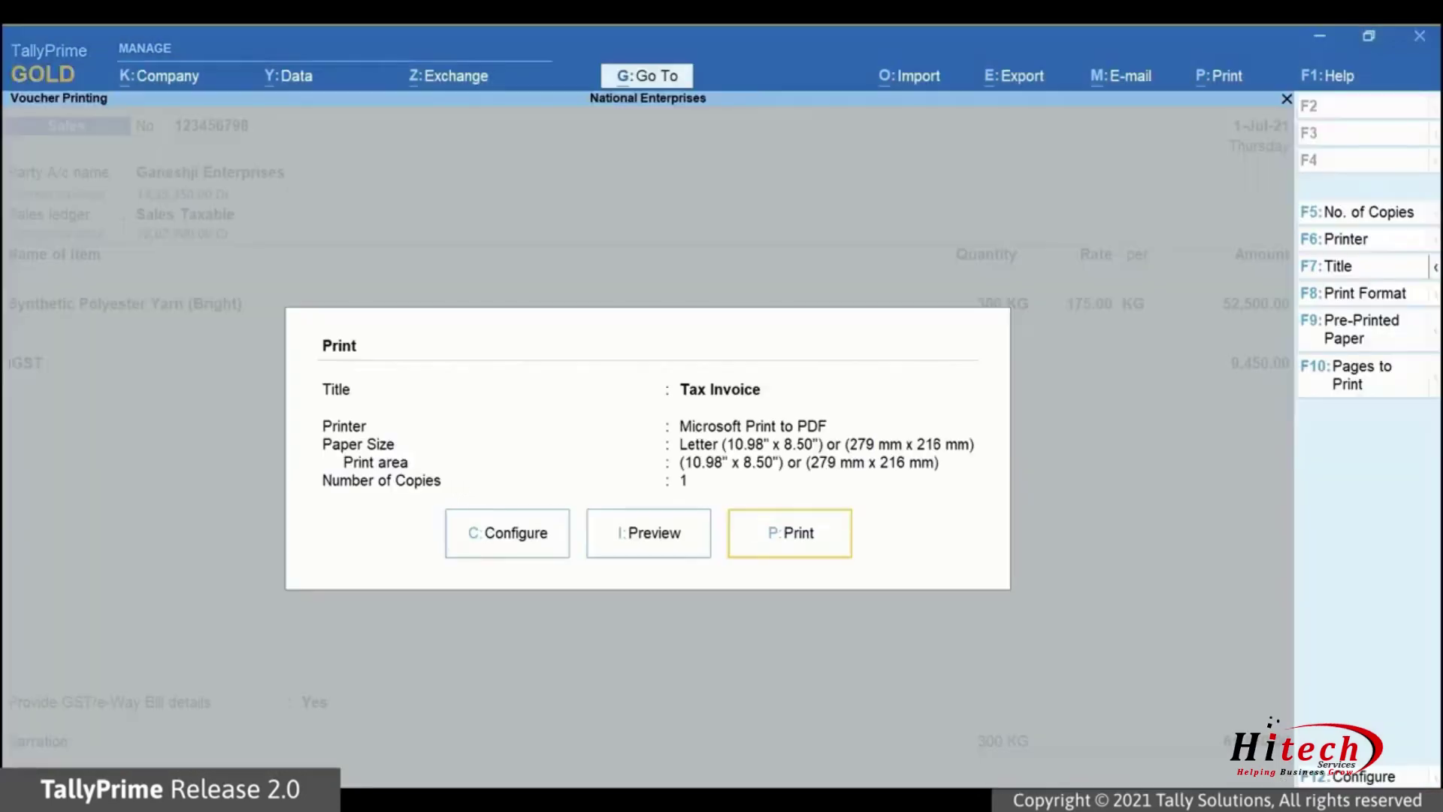
pyautogui.press('Escape')
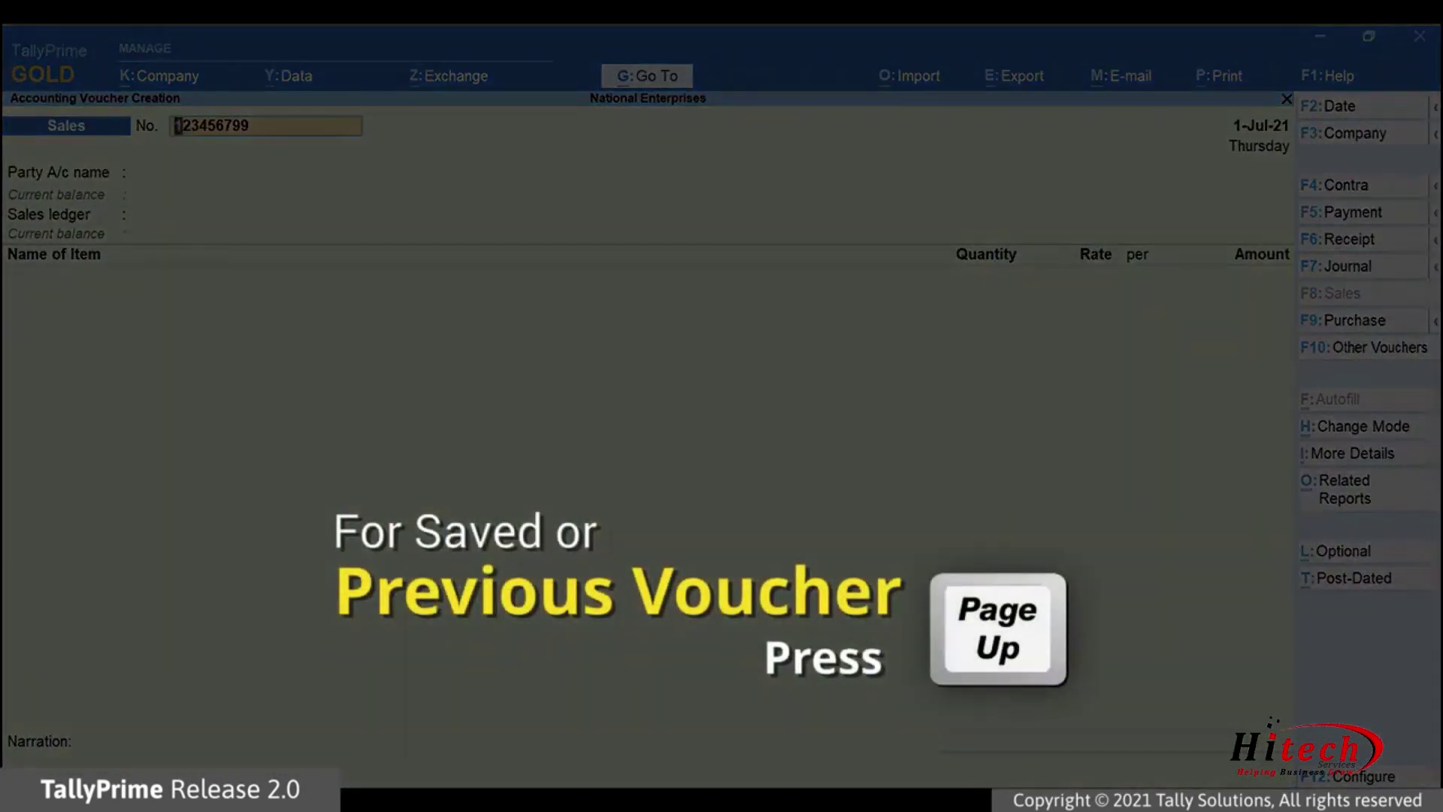
# Step: Page back to the previously saved sales voucher 123456798
pyautogui.press('pageup')
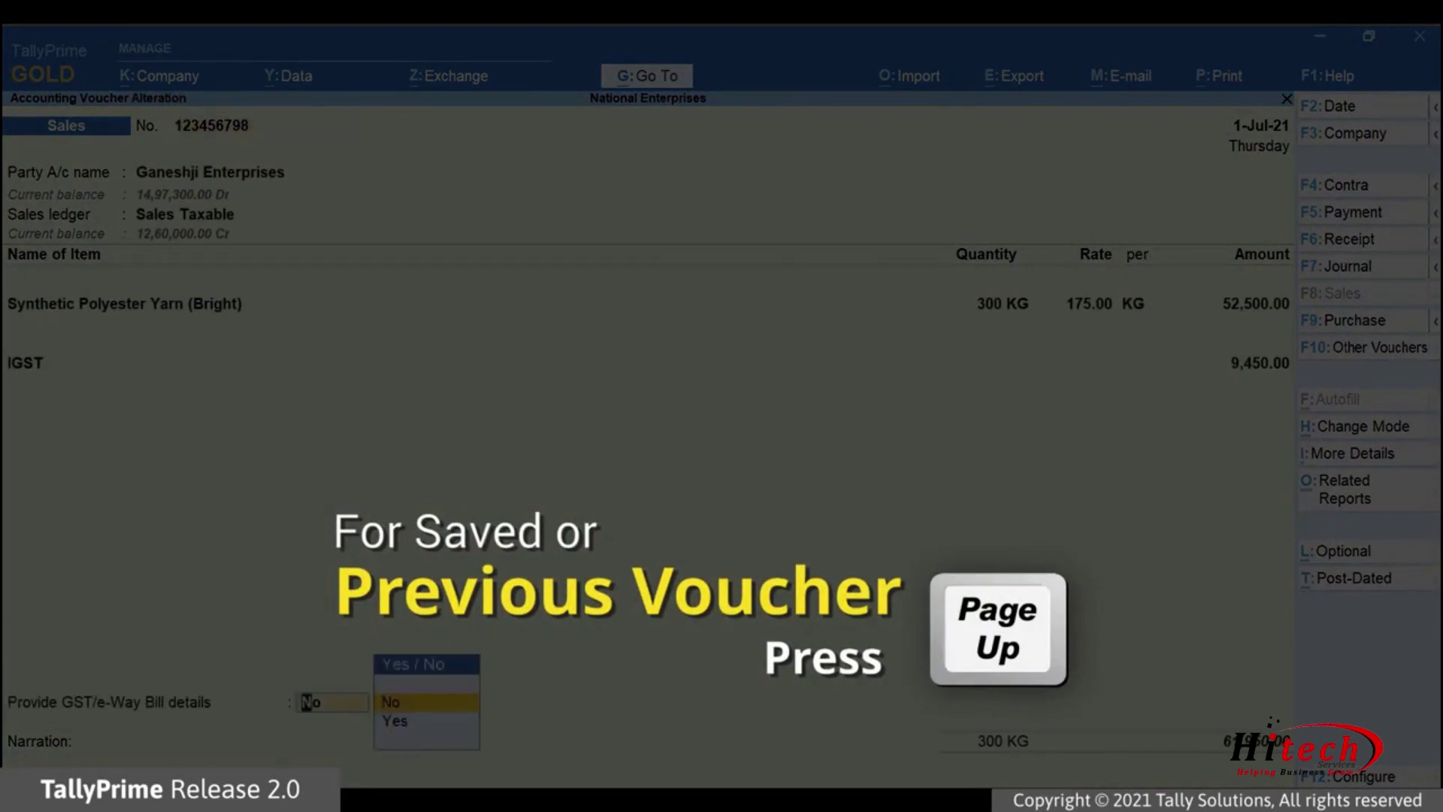
pyautogui.press('Return')
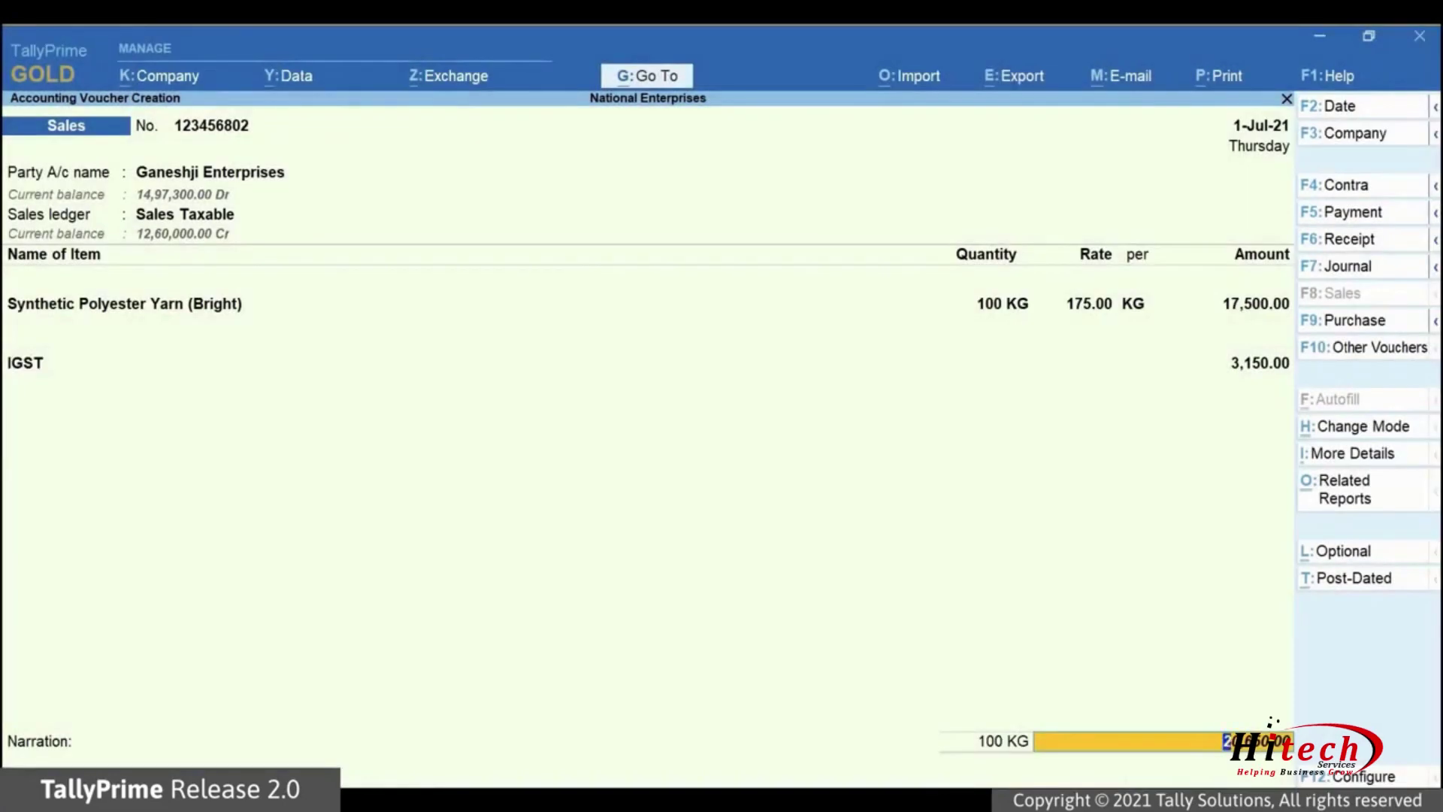
# Step: Set e-Way Bill Applicability to ignore the threshold limit, then move to e-Way Bill Details
pyautogui.click(1349, 454)
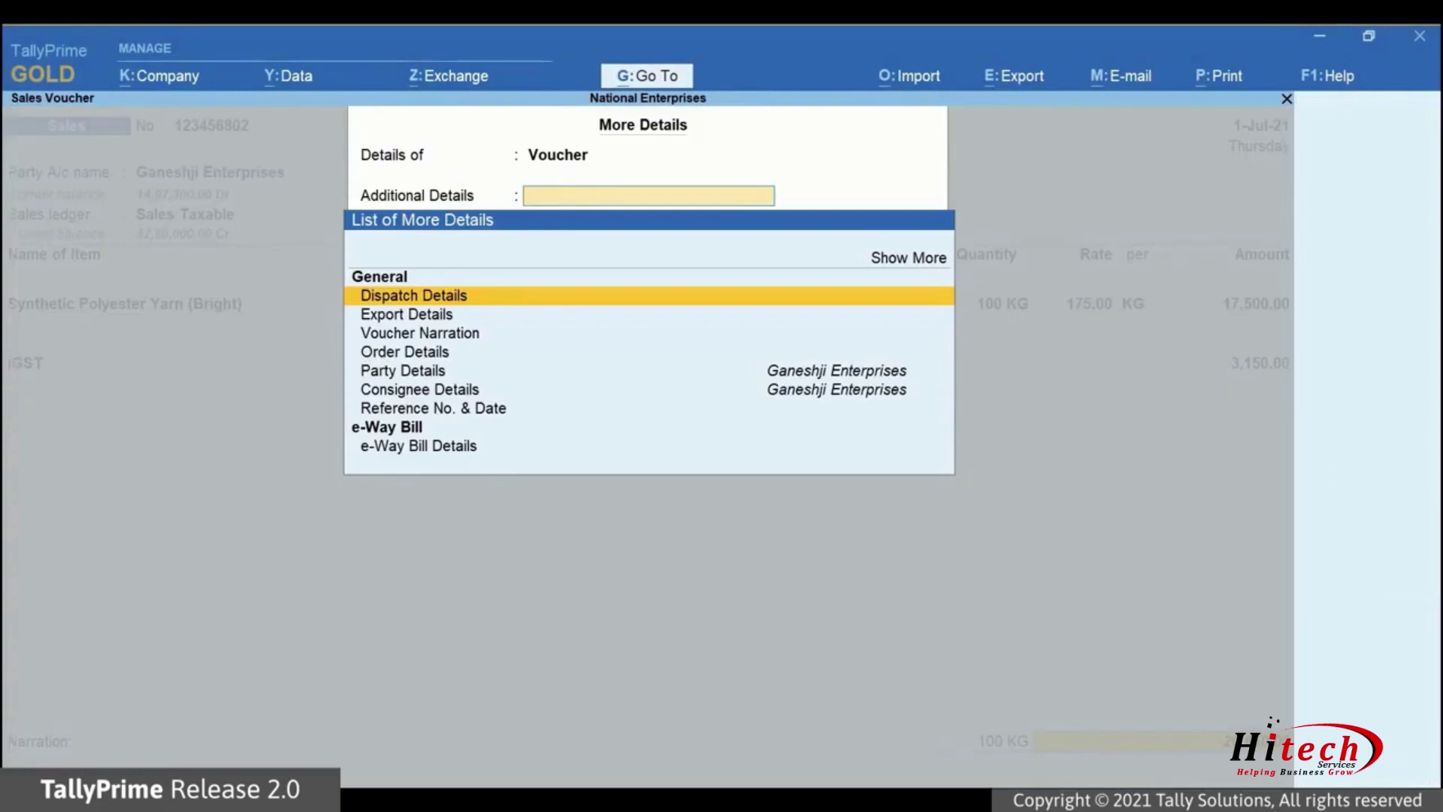
pyautogui.press('Up')
pyautogui.press('Up')
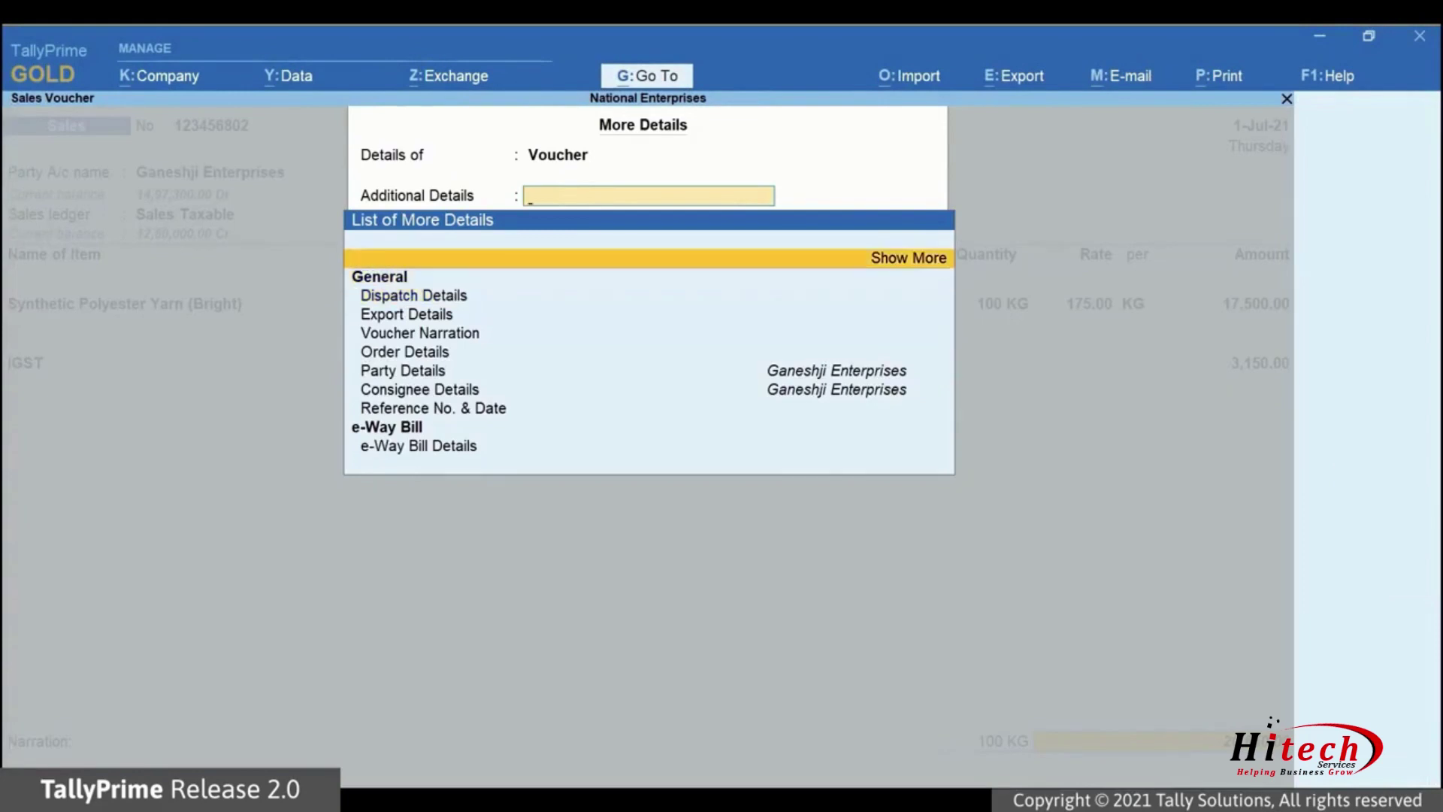
pyautogui.press('Return')
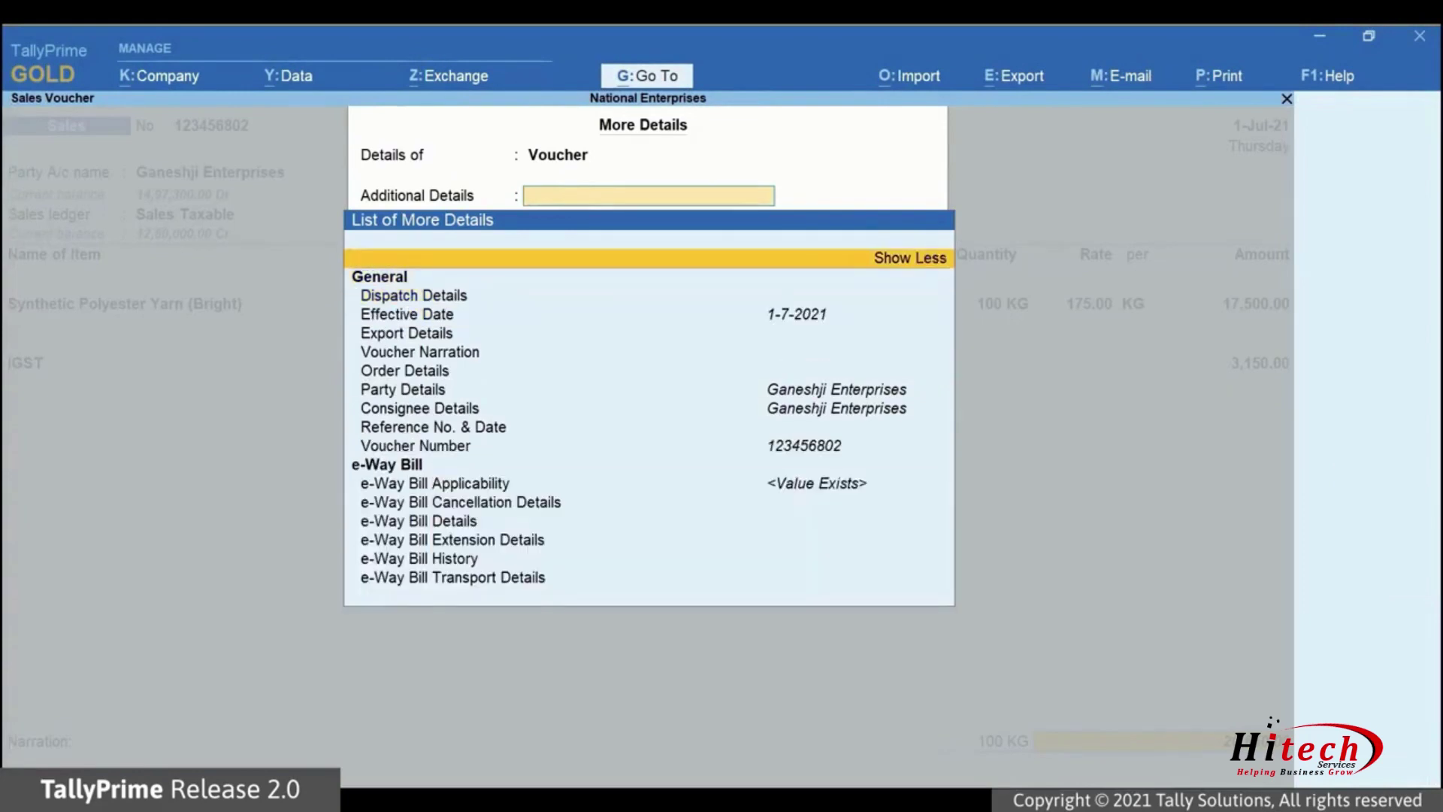
pyautogui.press('Down')
pyautogui.press('Down')
pyautogui.press('Down')
pyautogui.press('Down')
pyautogui.press('Down')
pyautogui.press('Down')
pyautogui.press('Down')
pyautogui.press('Down')
pyautogui.press('Down')
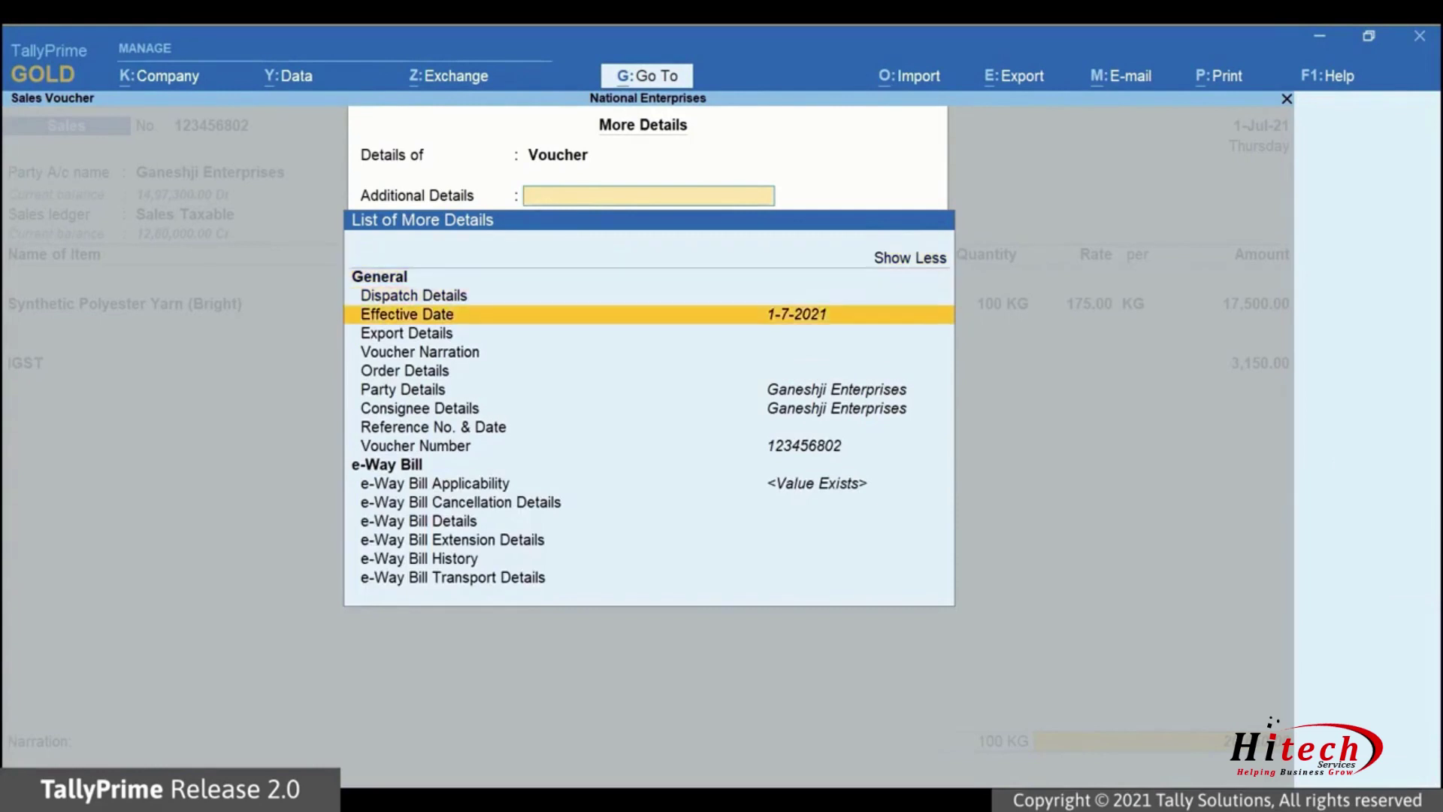
pyautogui.press('Down')
pyautogui.press('Down')
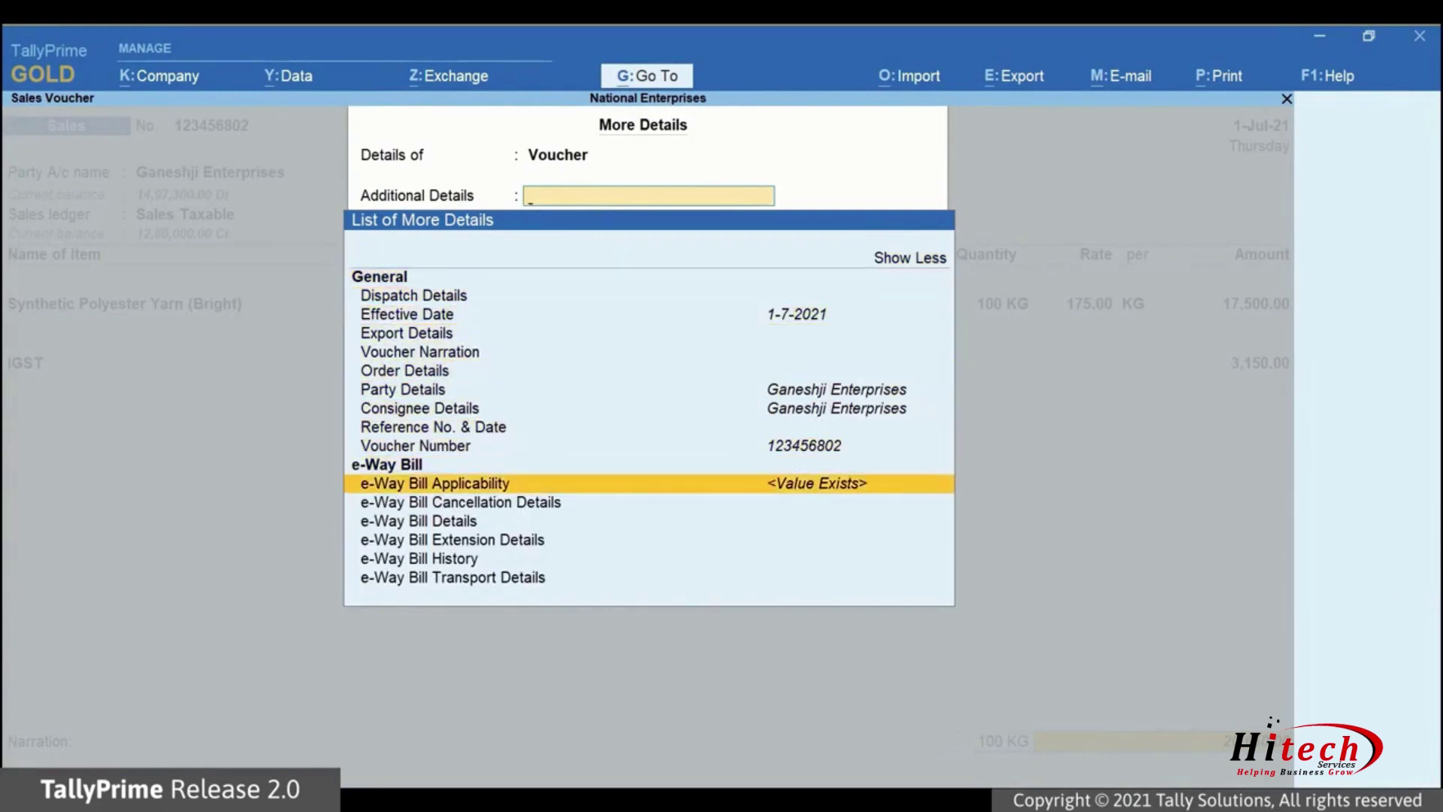
pyautogui.press('Return')
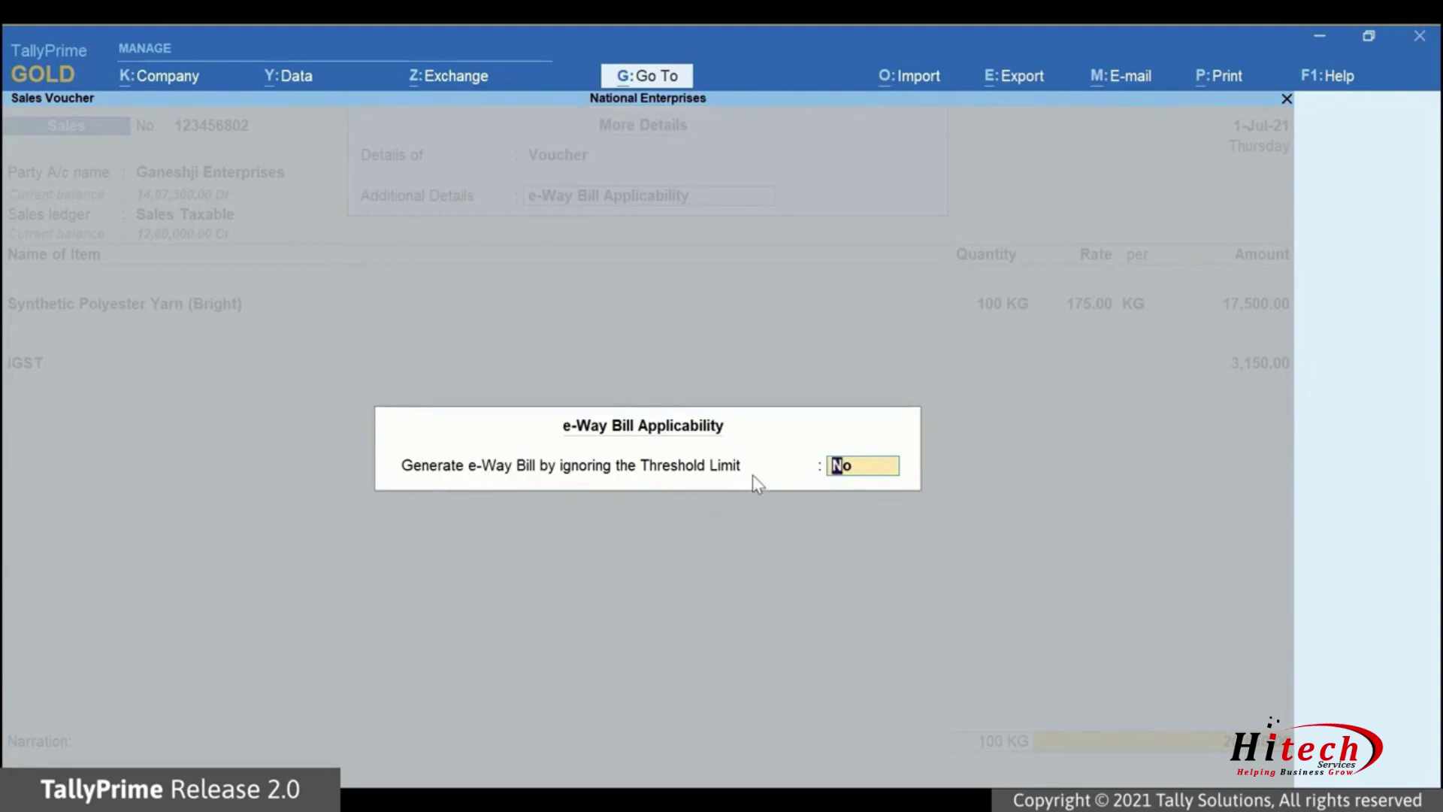
pyautogui.press('y')
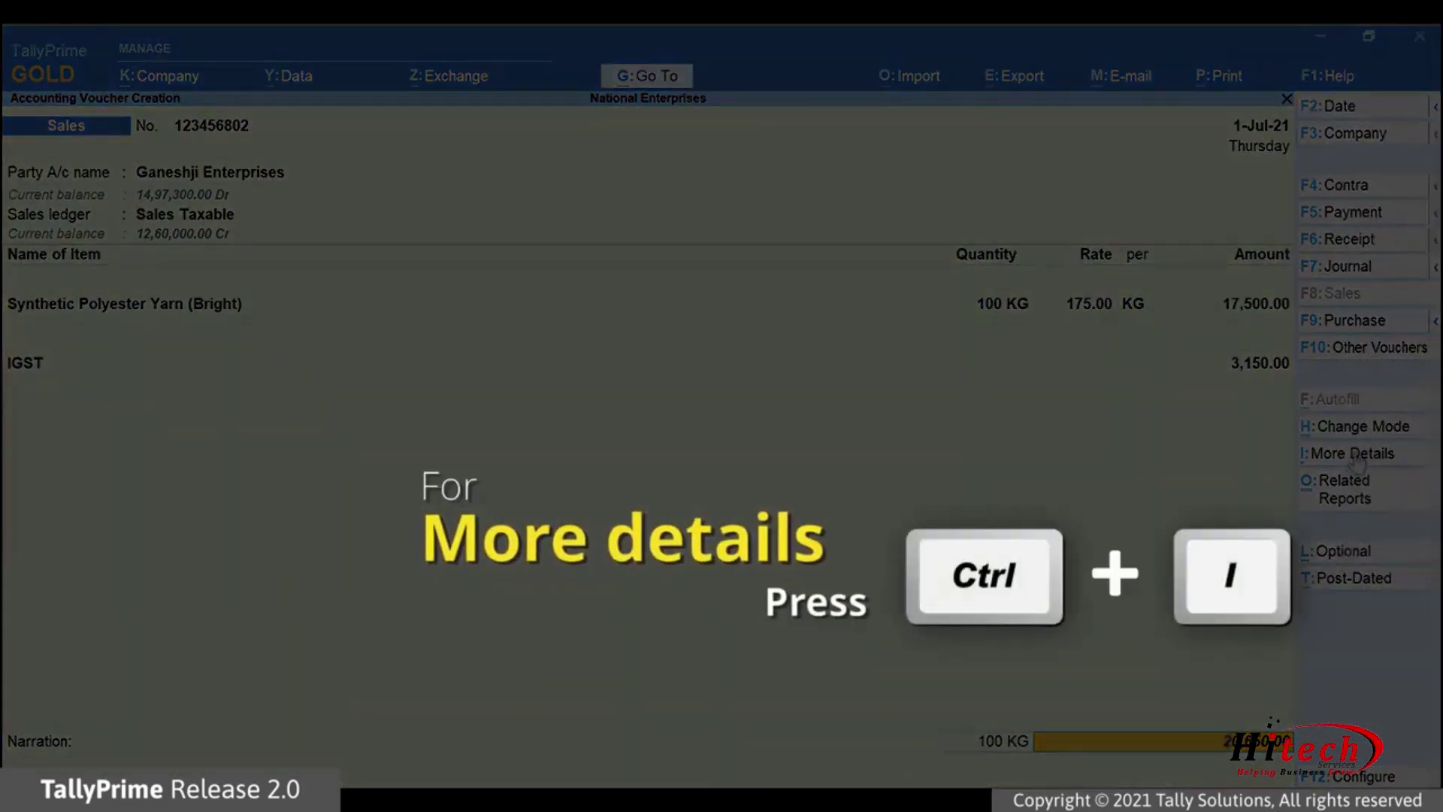
pyautogui.click(1357, 462)
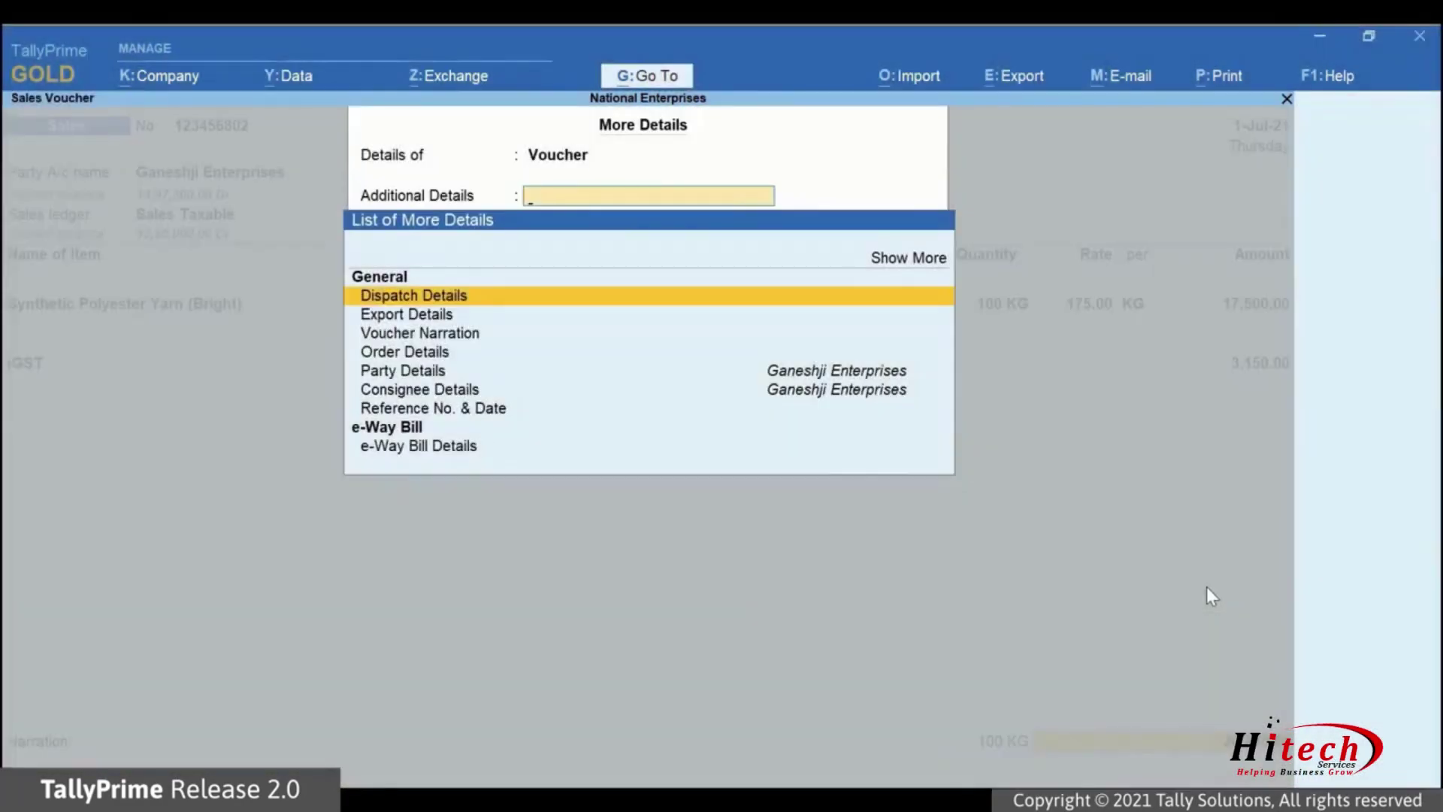
pyautogui.press('Down')
pyautogui.press('Down')
pyautogui.press('Down')
pyautogui.press('Down')
pyautogui.press('Down')
pyautogui.press('Down')
pyautogui.press('Down')
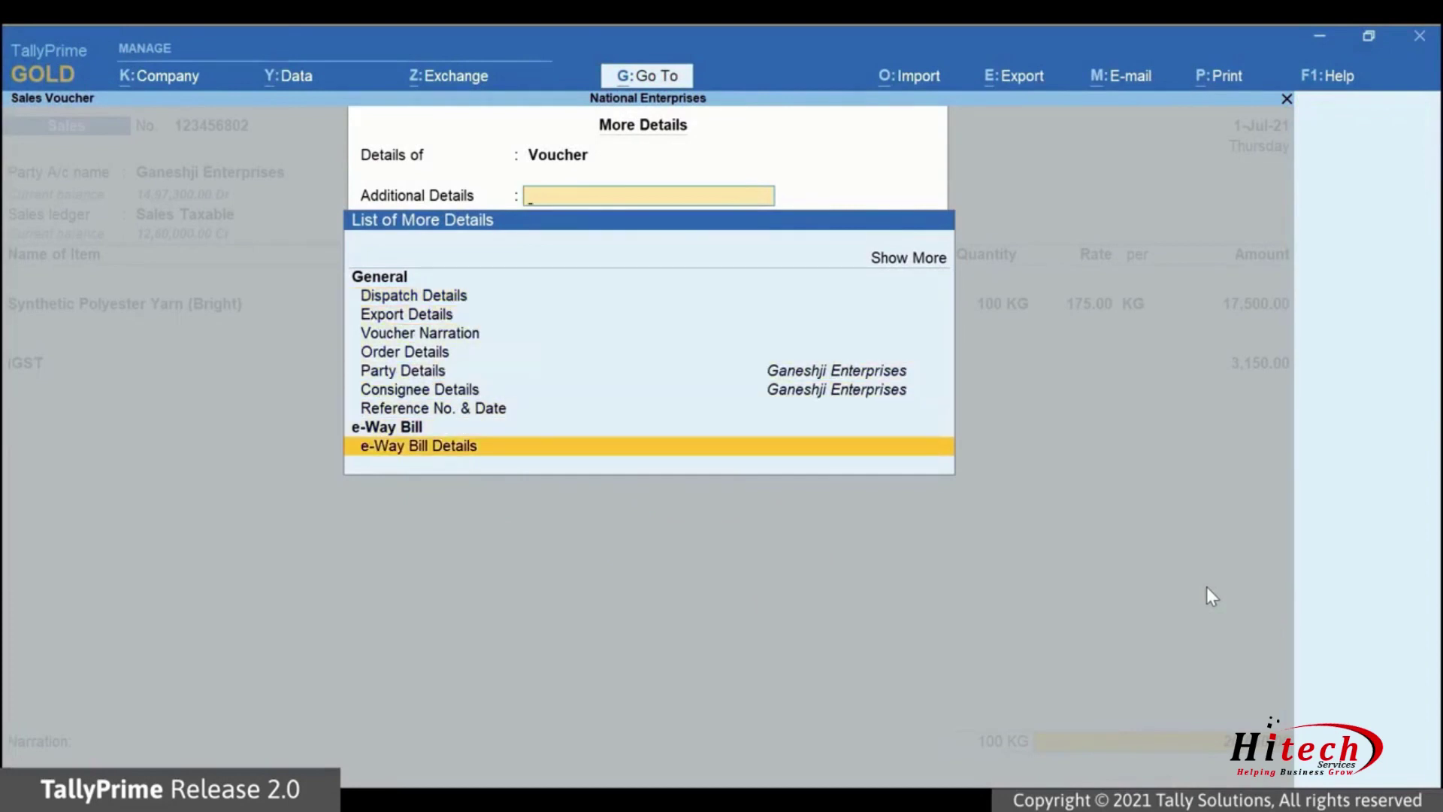
pyautogui.press('Return')
pyautogui.press('Return')
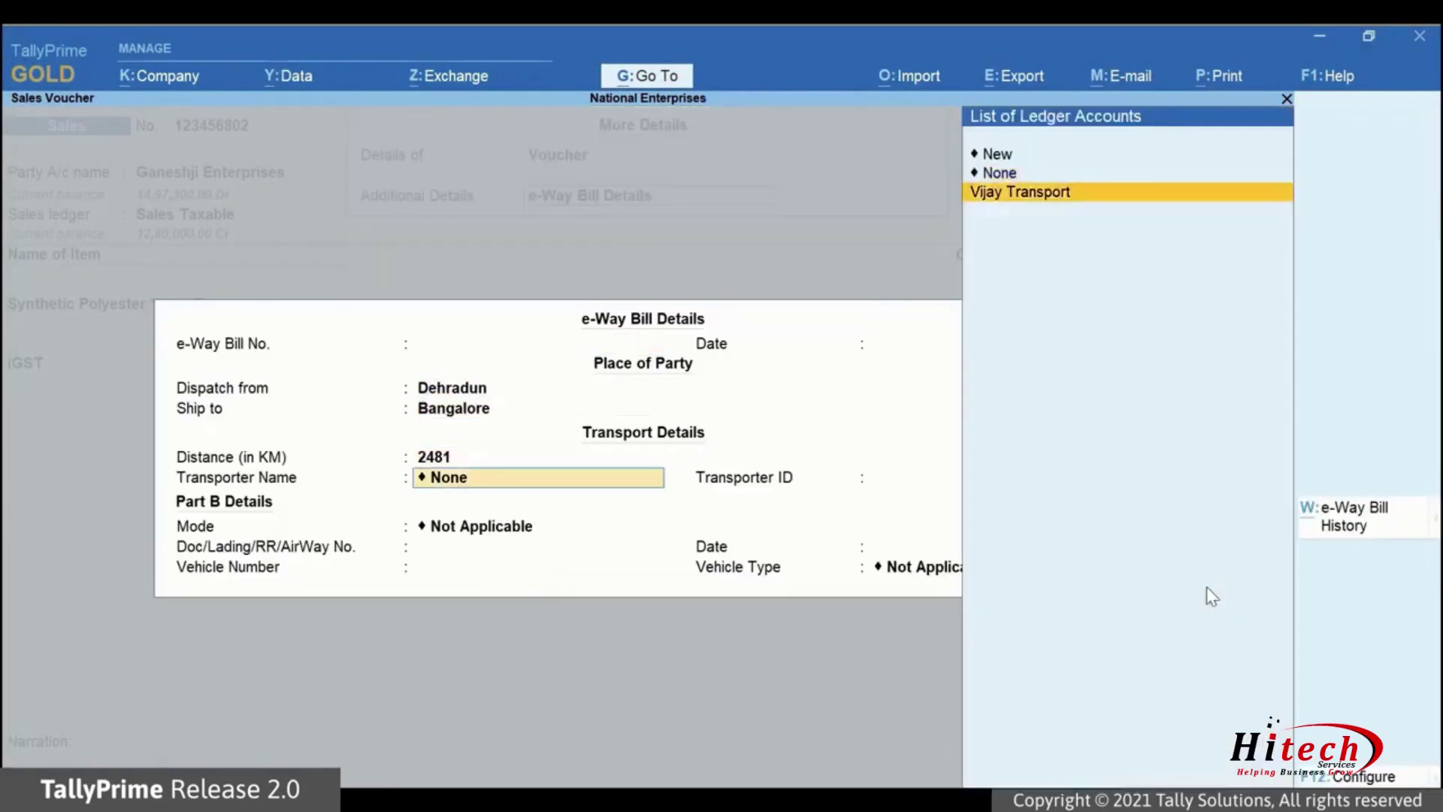
pyautogui.press('Return')
pyautogui.press('Return')
pyautogui.write('KA0')
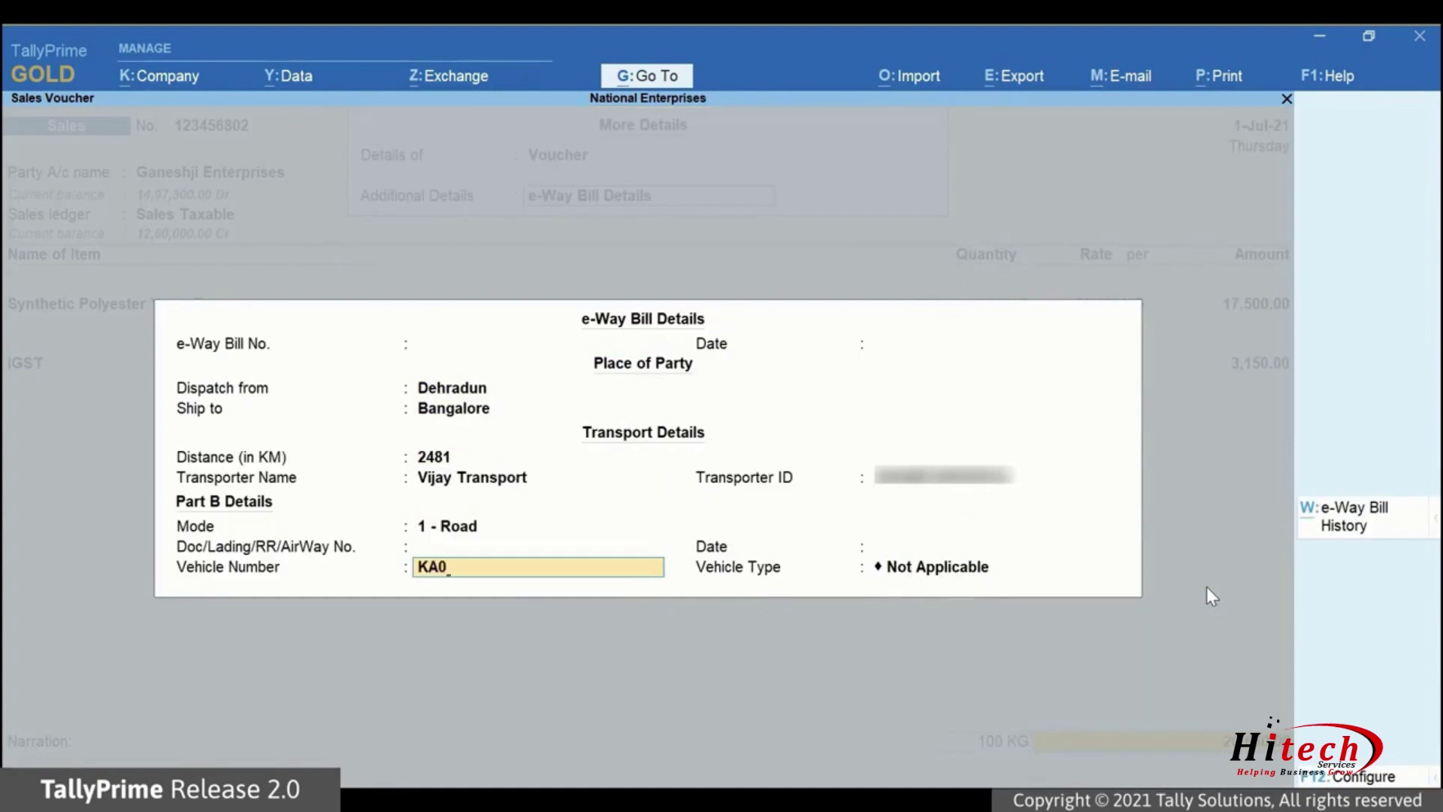
pyautogui.write('5T2345')
pyautogui.press('Return')
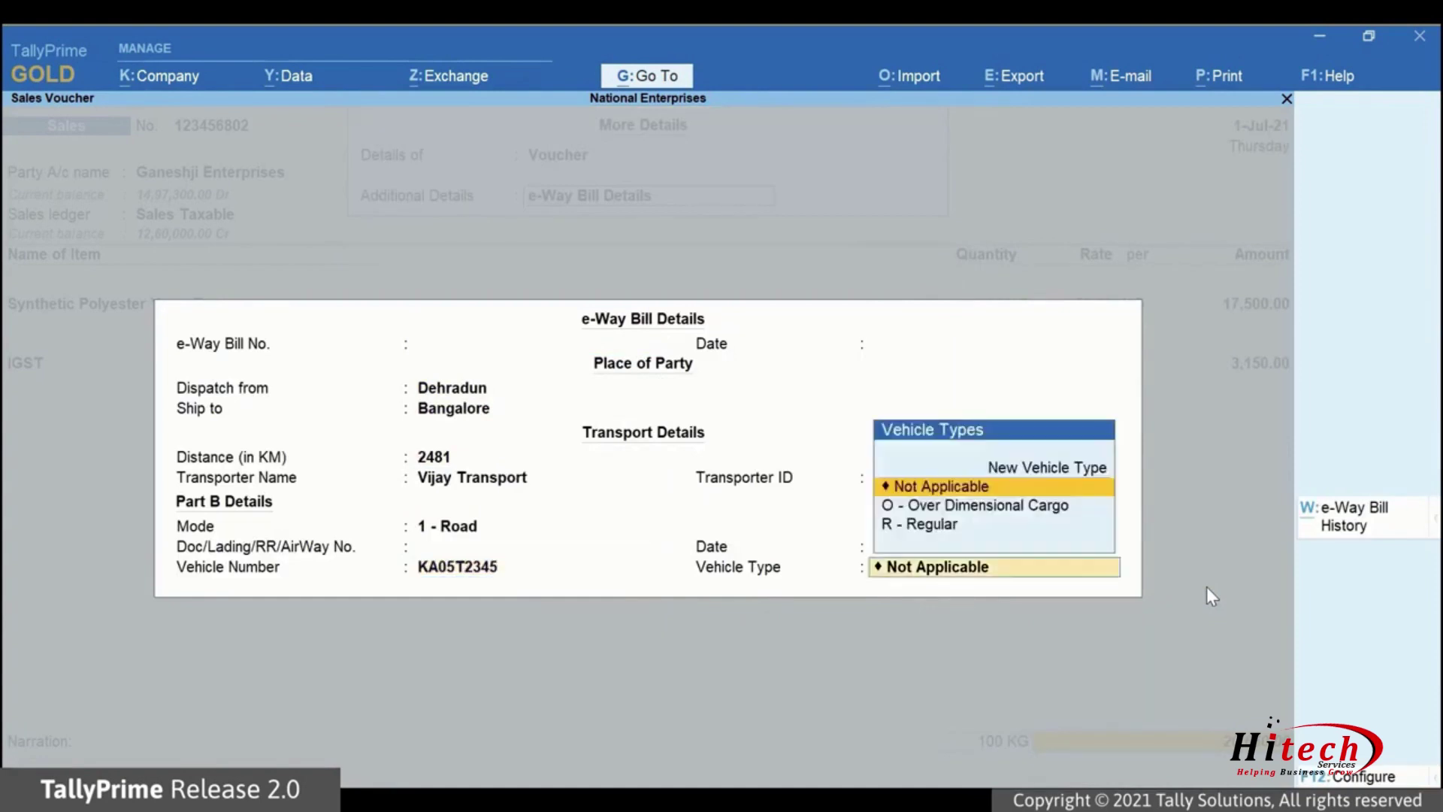
pyautogui.press('Return')
pyautogui.press('Return')
pyautogui.press('Return')
pyautogui.press('Return')
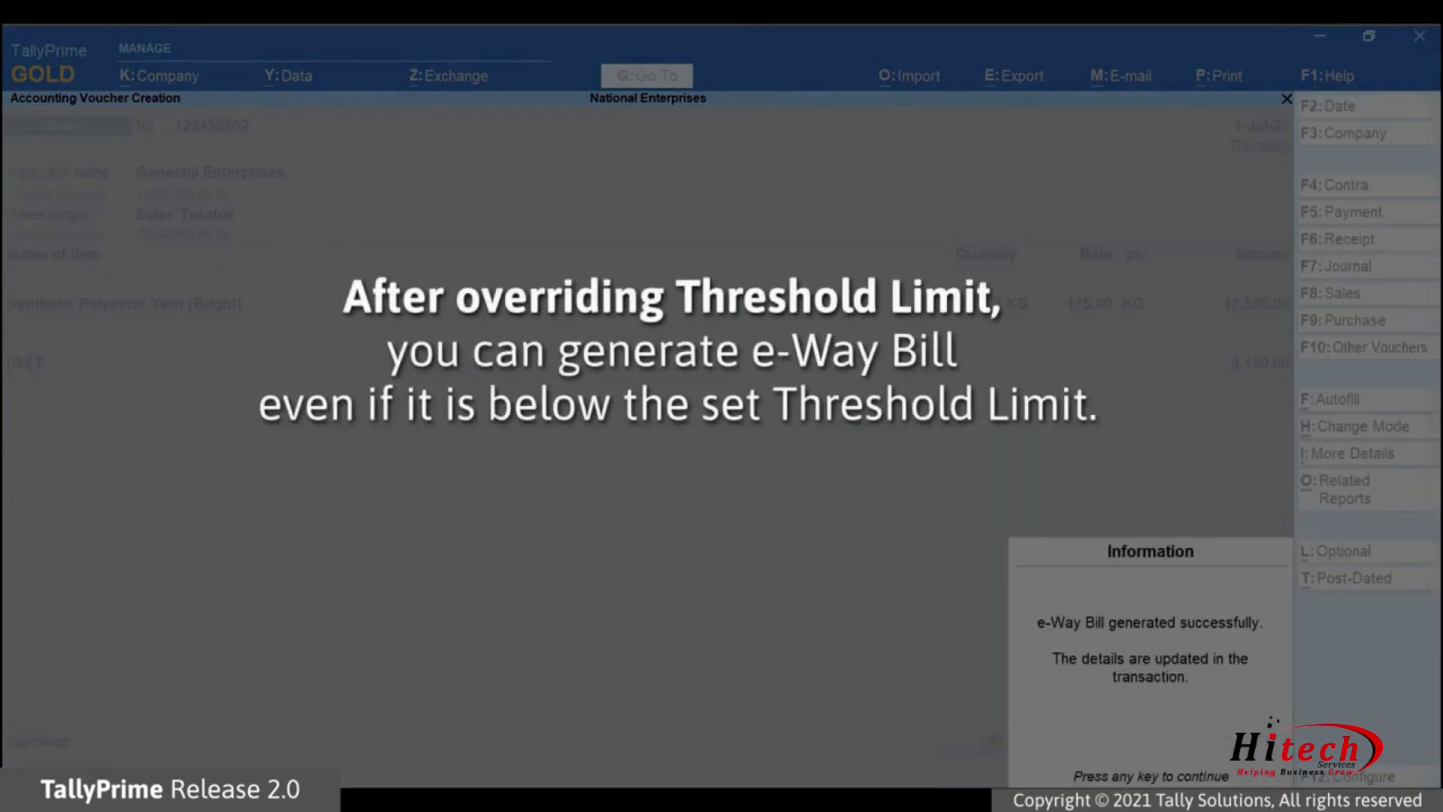
pyautogui.press('Return')
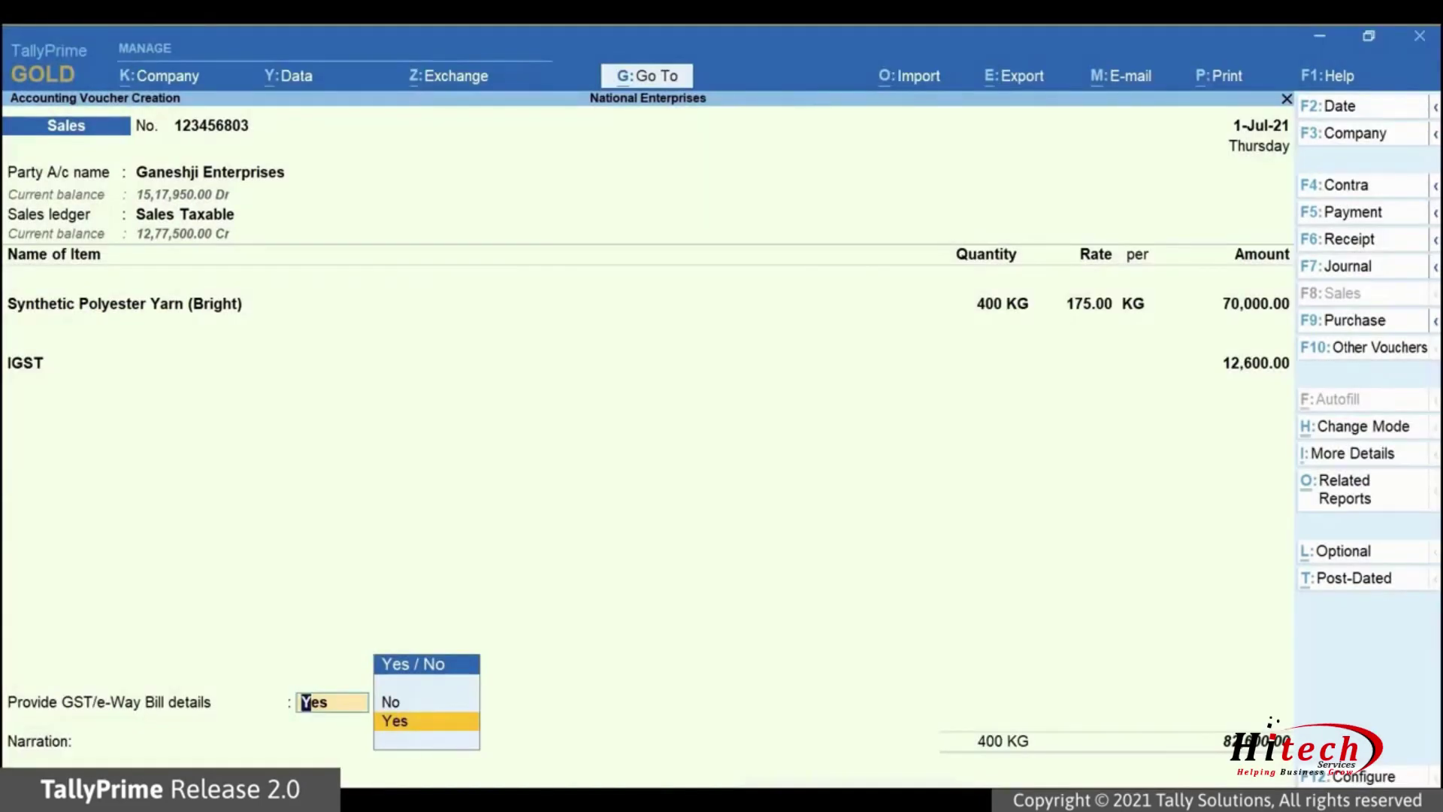
# Step: Turn on GST/e-Way Bill details and set Show Consolidated e-Way Bill No. and Date to Yes
pyautogui.press('Return')
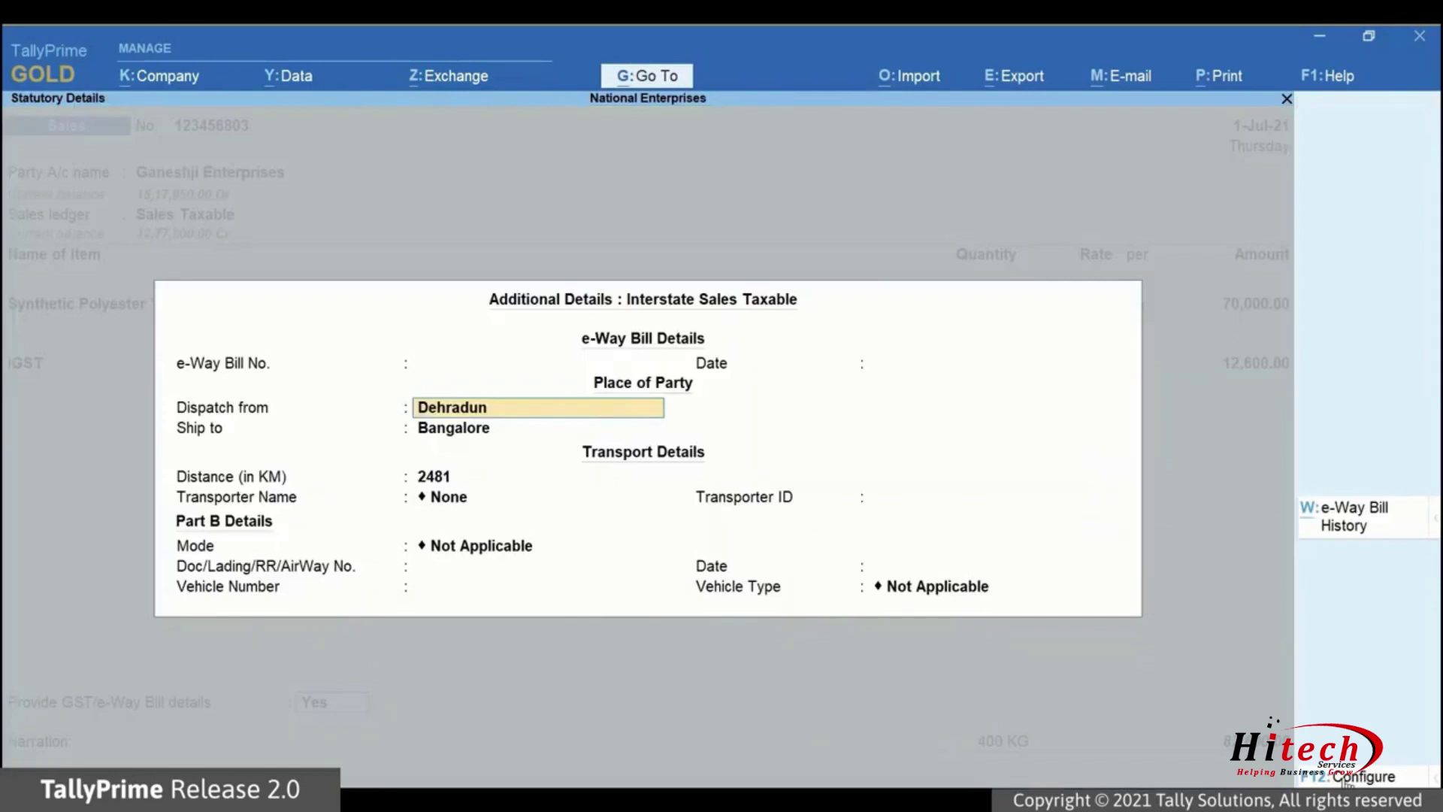
pyautogui.press('F12')
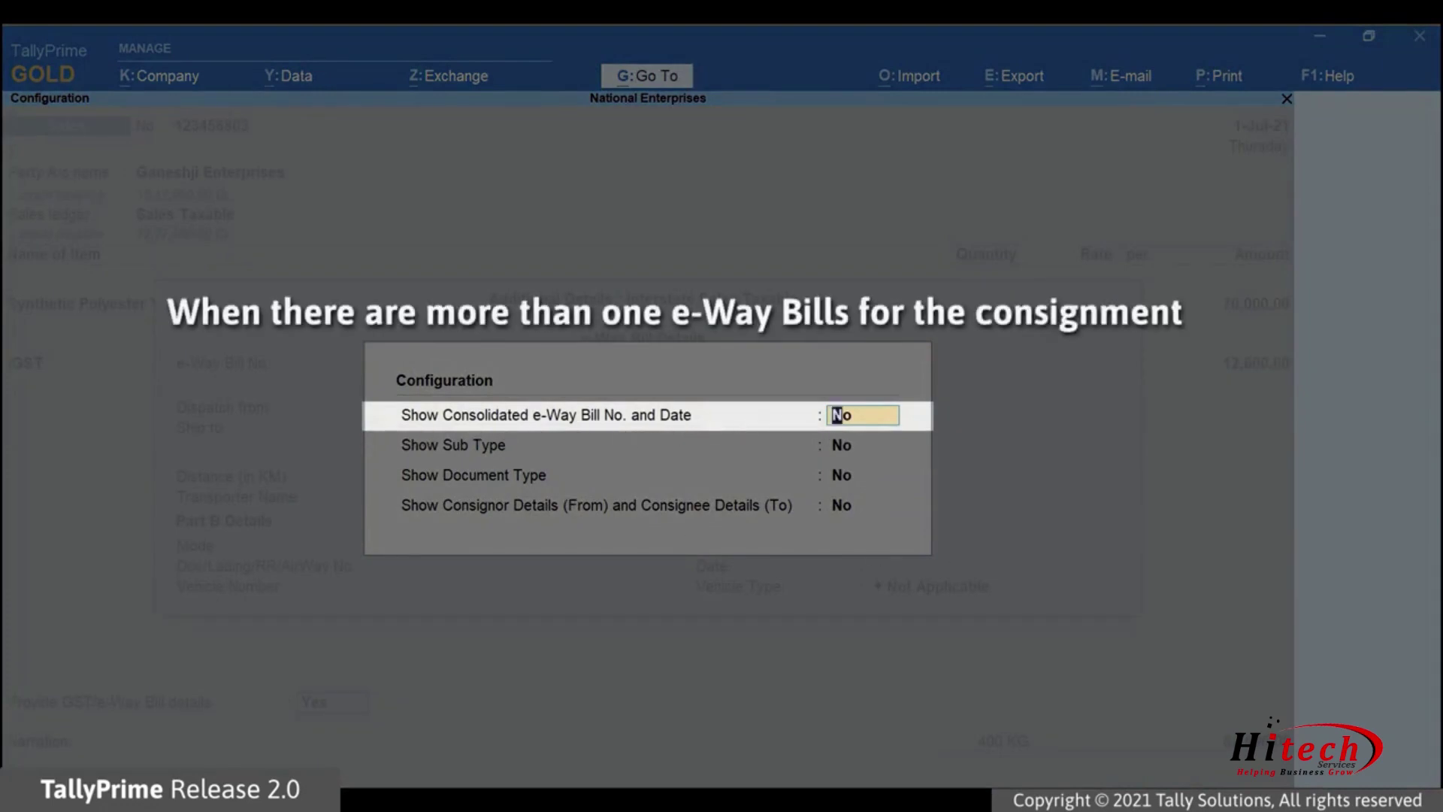
pyautogui.write('Yes')
pyautogui.press('Return')
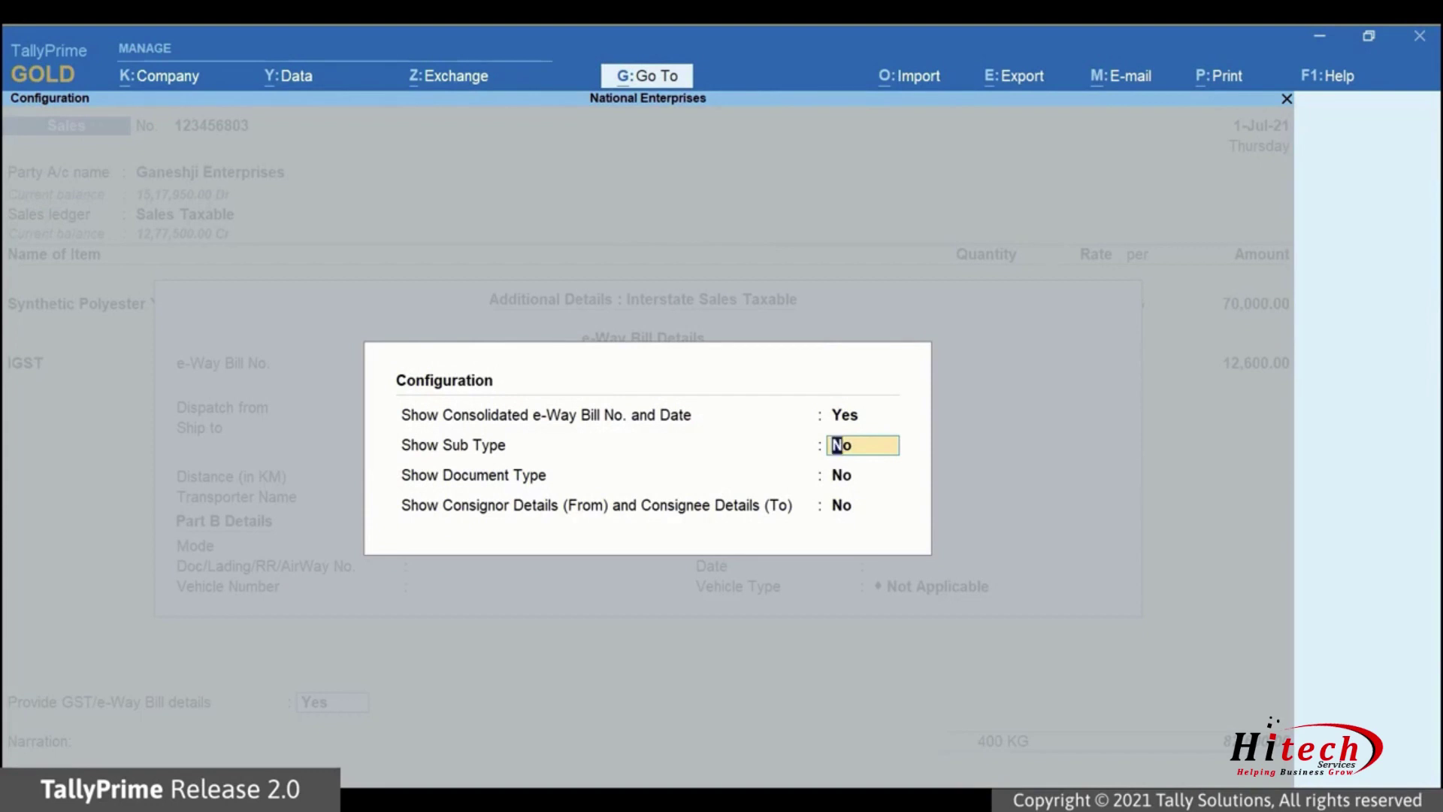
pyautogui.press('Return')
pyautogui.press('Return')
pyautogui.press('Return')
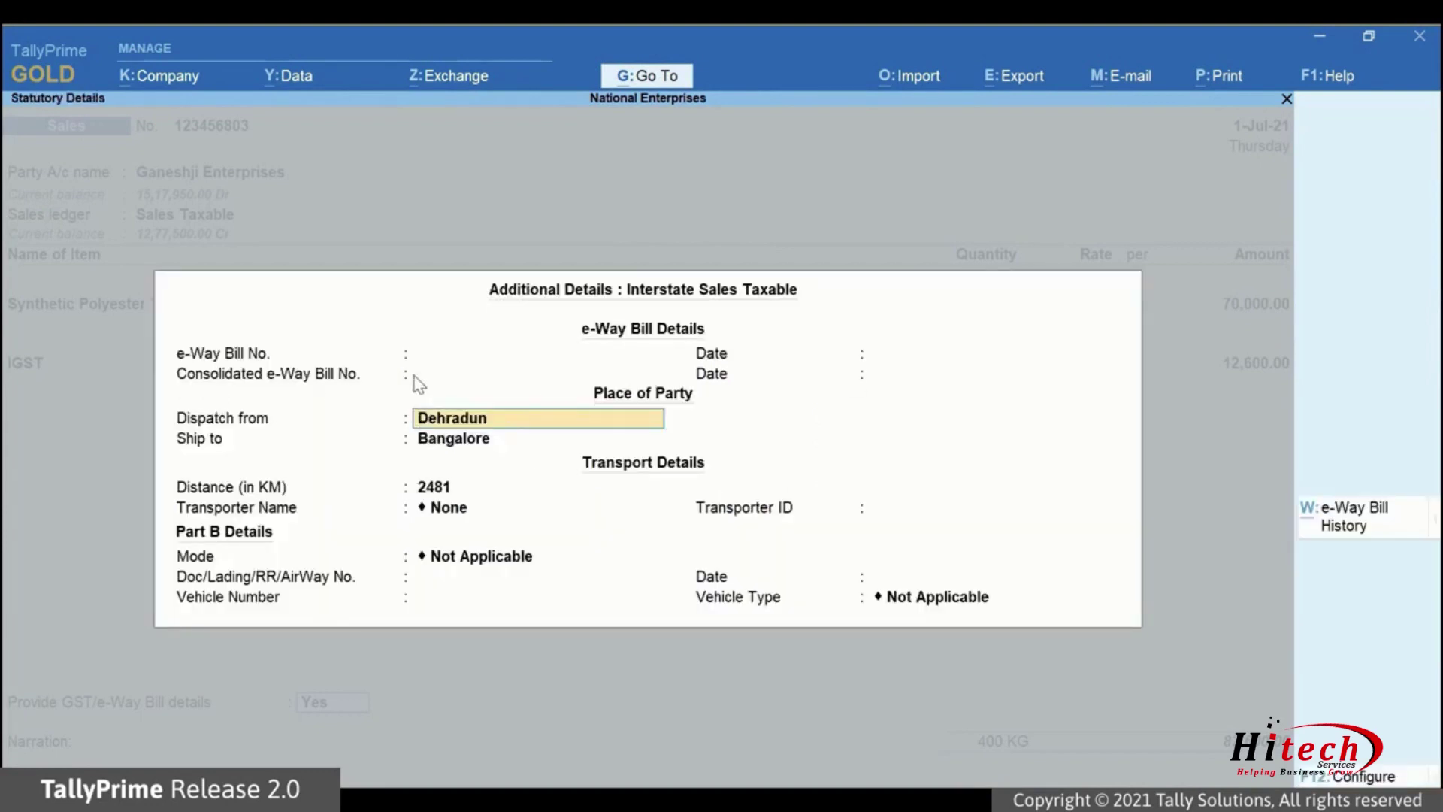
# Step: In the e-Way Bill configuration, set Show Consolidated e-Way Bill No. to No and Show Sub Type to Yes
pyautogui.click(659, 383)
pyautogui.click(886, 383)
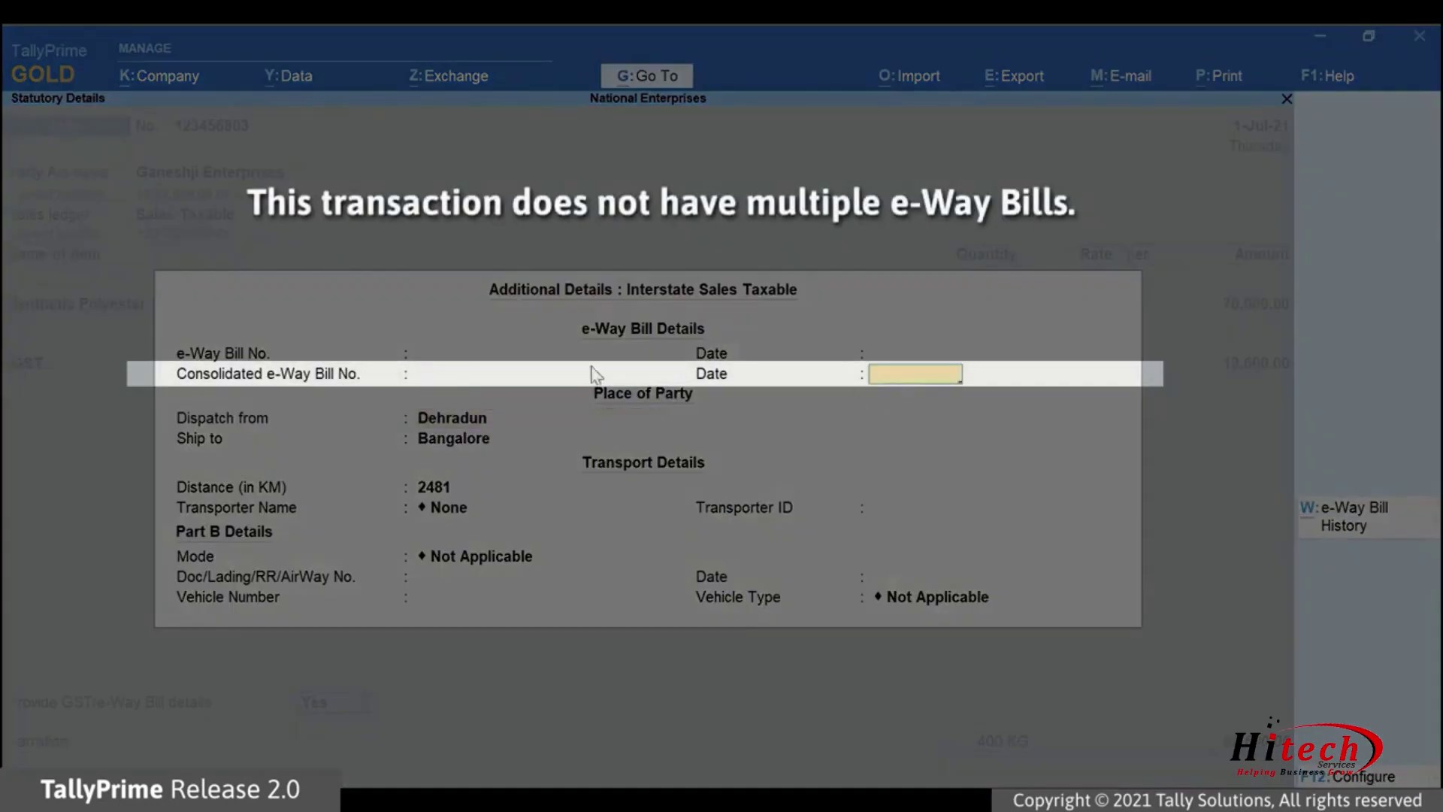
pyautogui.press('BackSpace')
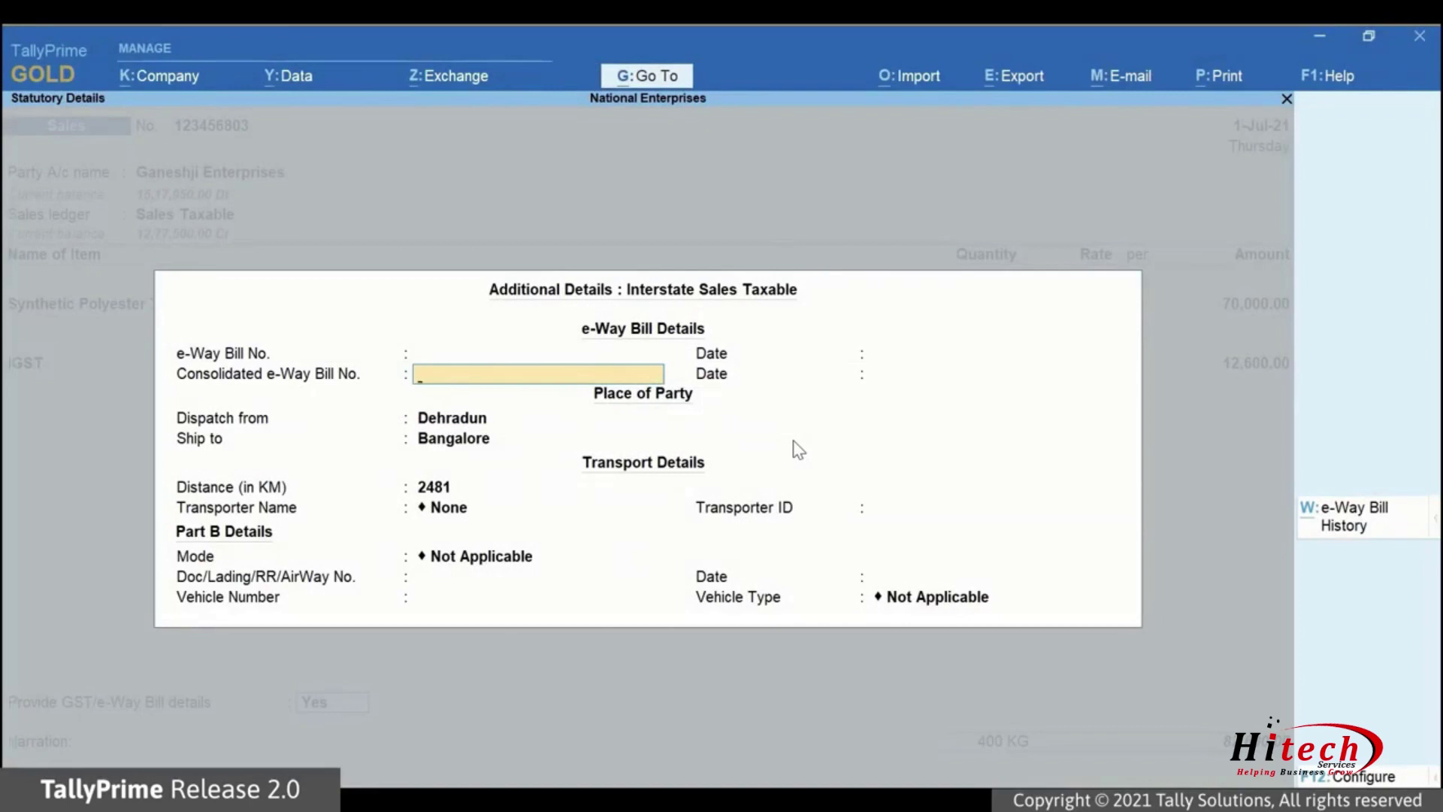
pyautogui.press('F12')
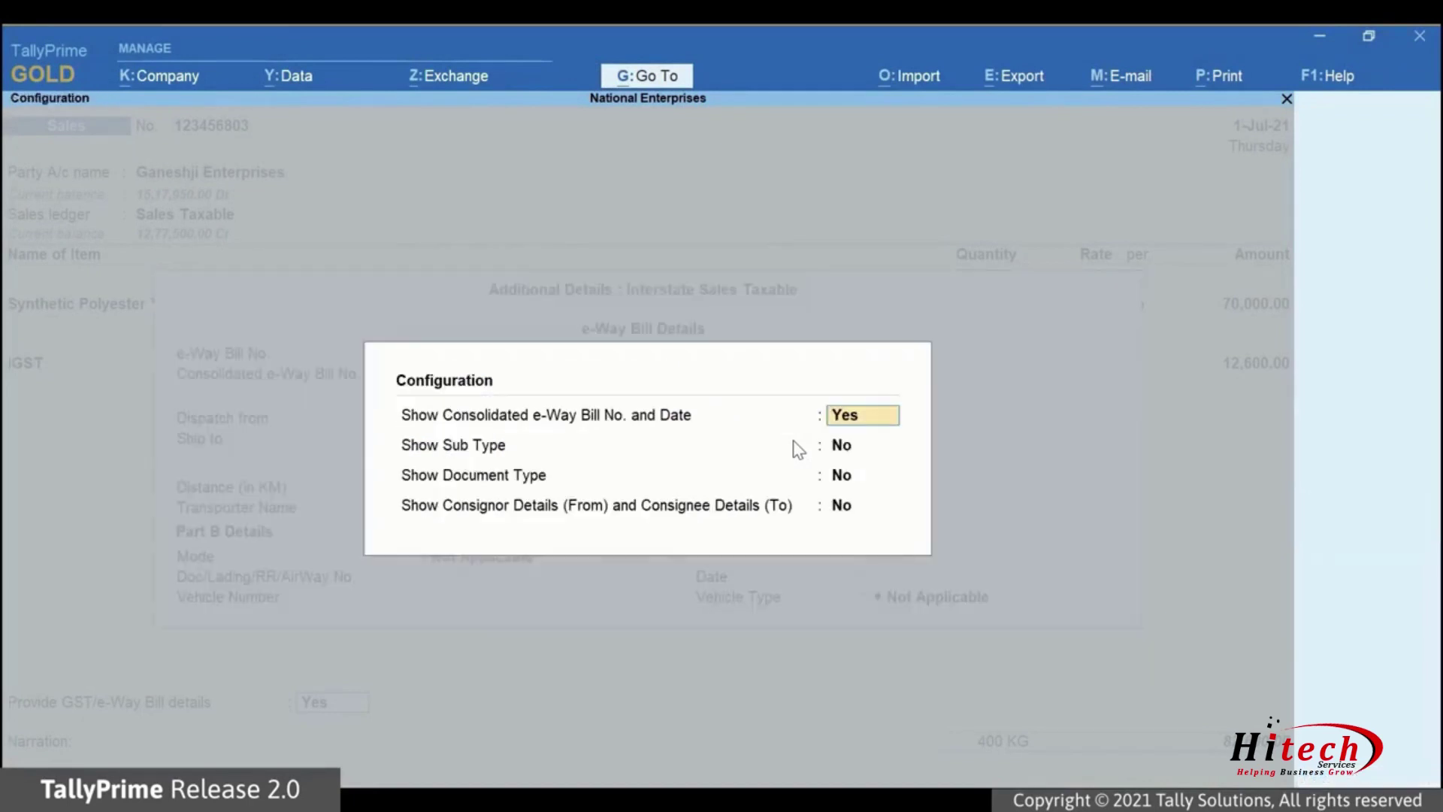
pyautogui.write('n')
pyautogui.press('Return')
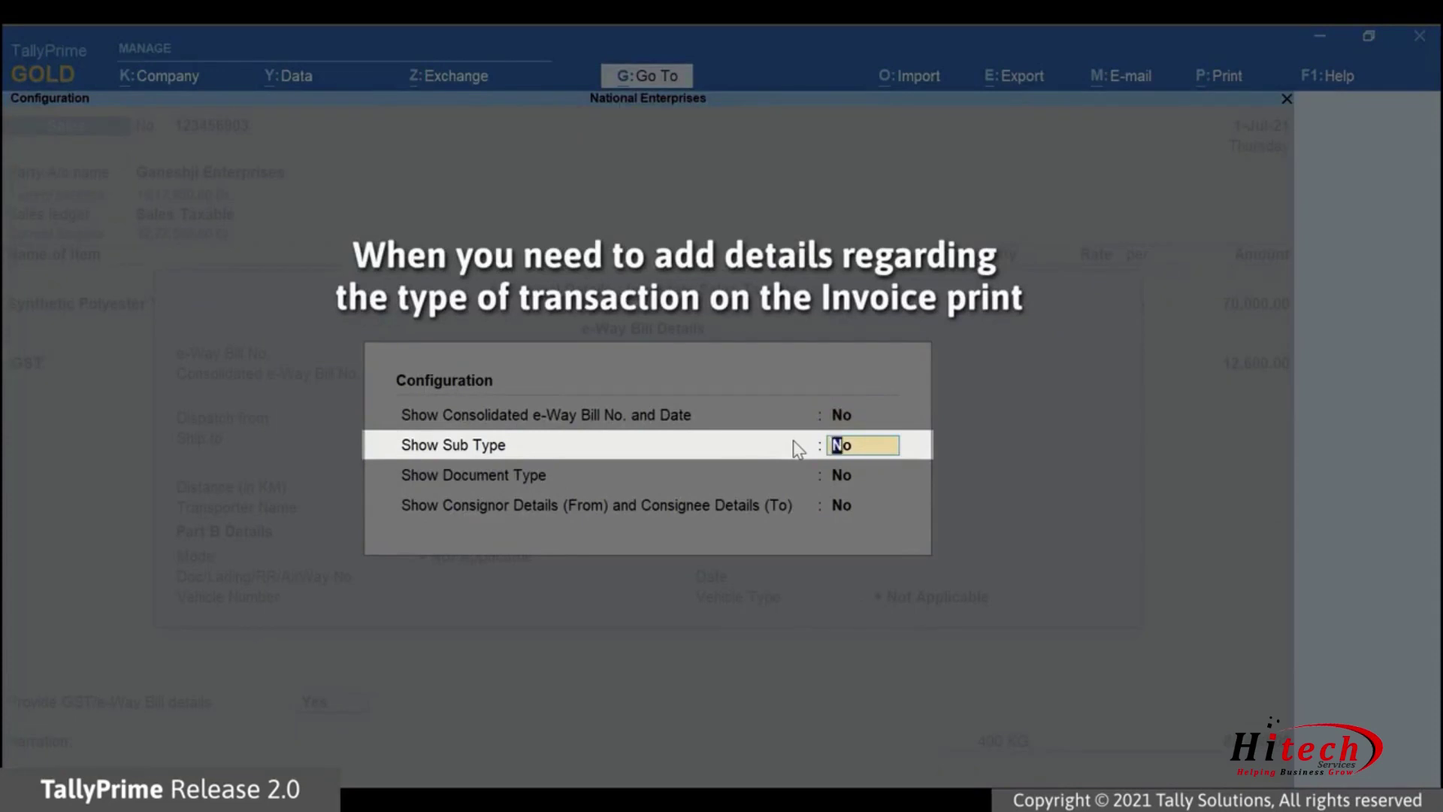
pyautogui.write('y')
pyautogui.press('Return')
pyautogui.hotkey('ctrl', 'a')
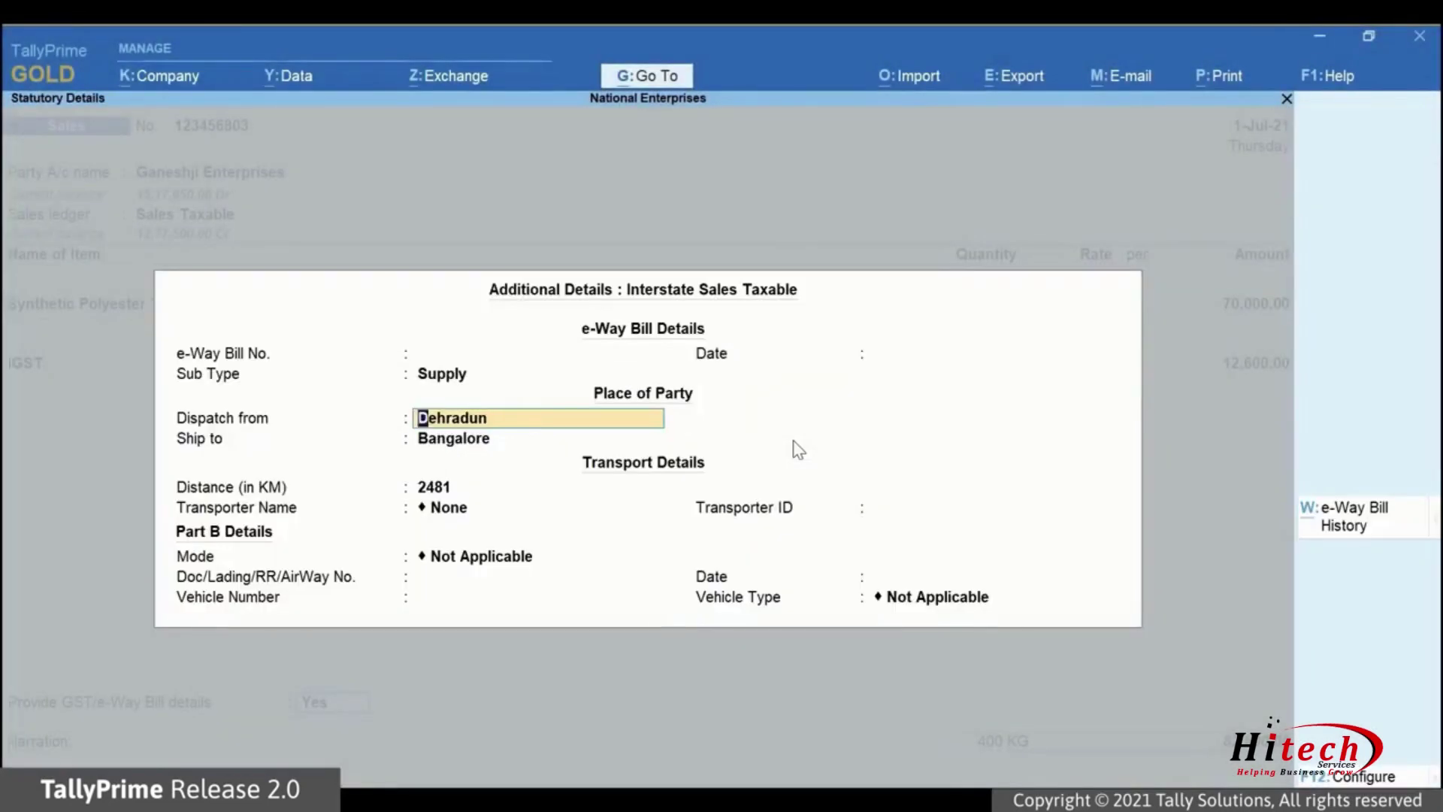
# Step: Keep Supply as the e-Way Bill sub type
pyautogui.press('Up')
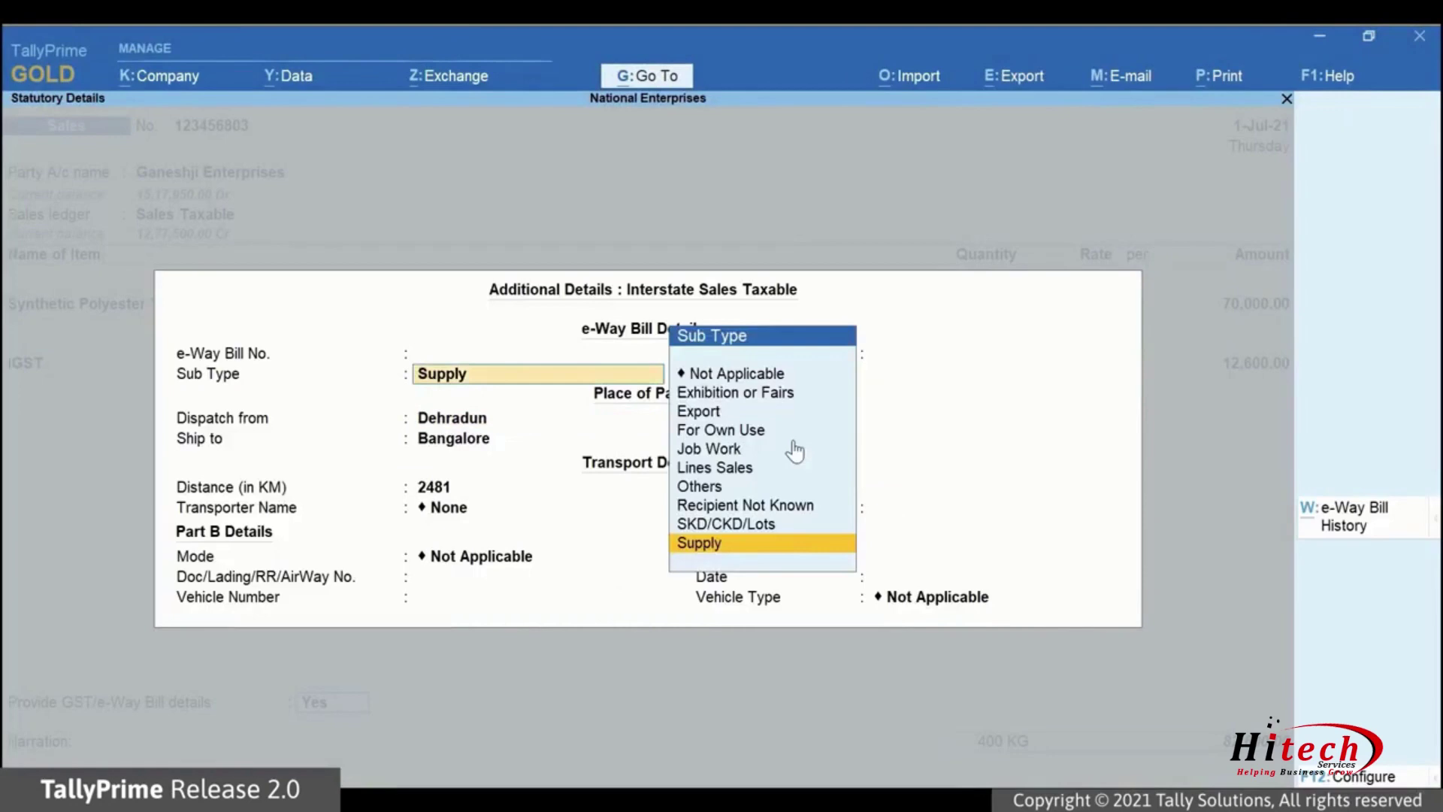
pyautogui.press('Up')
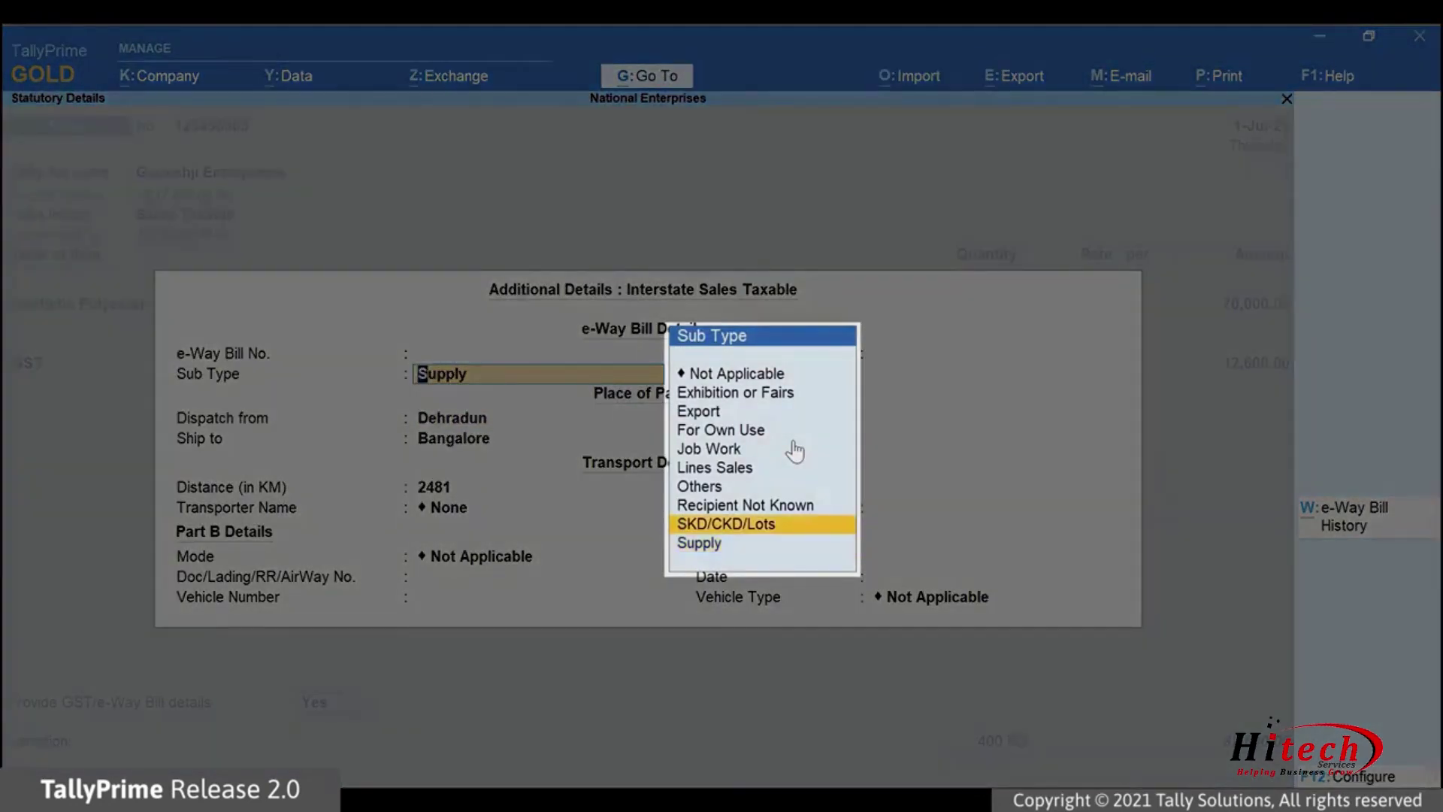
pyautogui.press('Up')
pyautogui.press('Up')
pyautogui.press('Up')
pyautogui.press('Up')
pyautogui.press('Up')
pyautogui.press('Up')
pyautogui.press('Down')
pyautogui.press('Down')
pyautogui.press('Down')
pyautogui.press('Down')
pyautogui.press('Down')
pyautogui.press('Down')
pyautogui.press('Down')
pyautogui.press('Return')
pyautogui.press('F12')
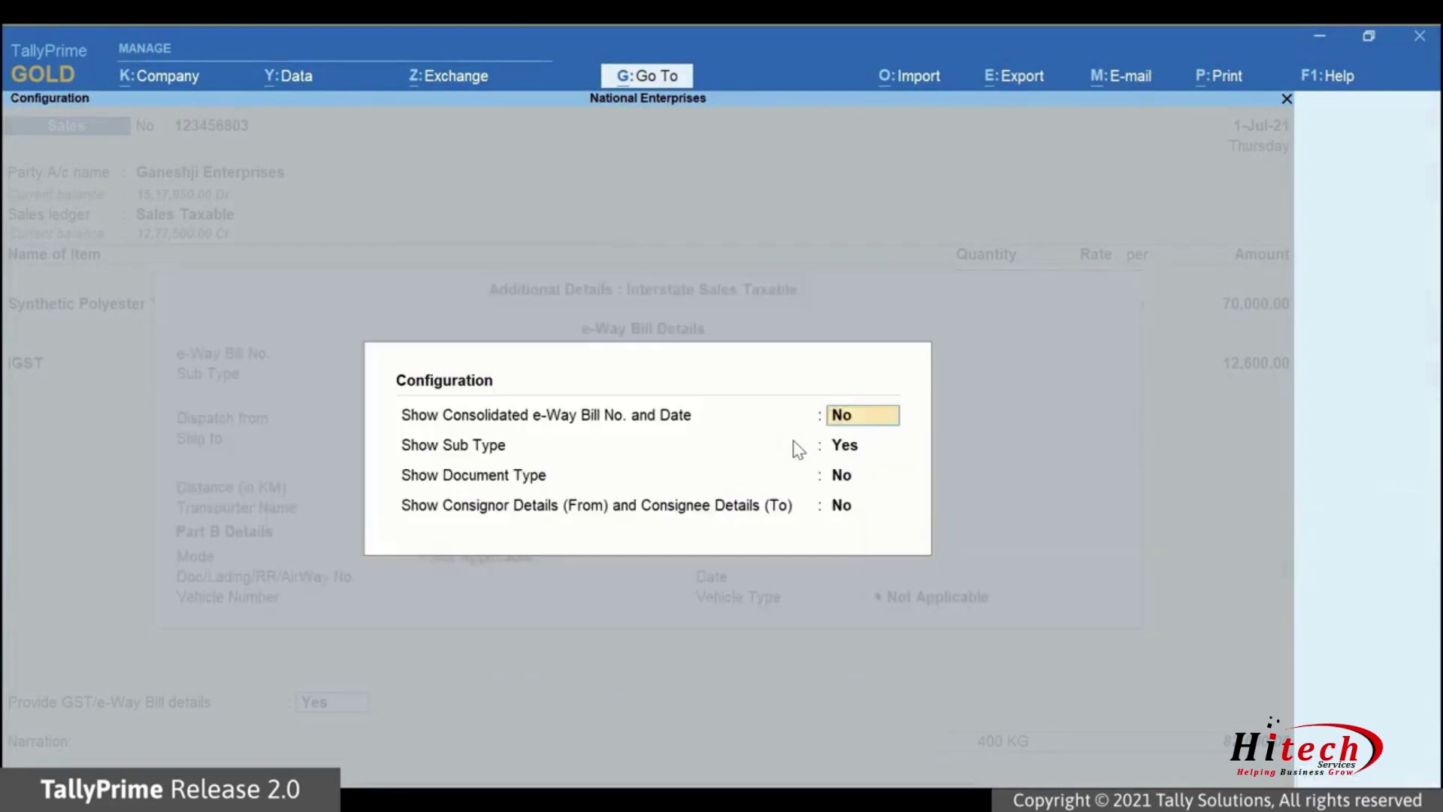
pyautogui.press('Down')
pyautogui.press('Down')
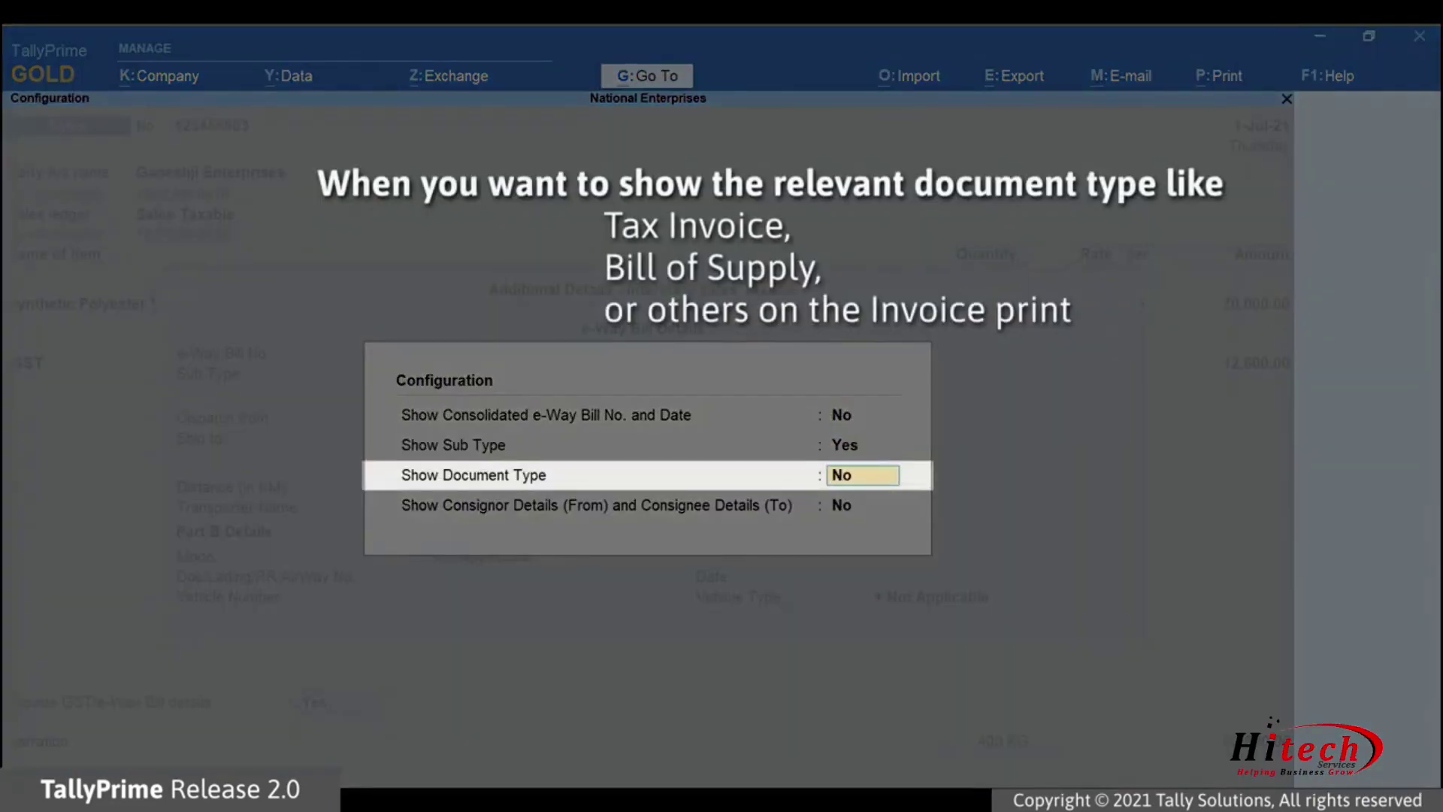
# Step: Show the Document Type field and set it to Tax Invoice
pyautogui.write('Yes')
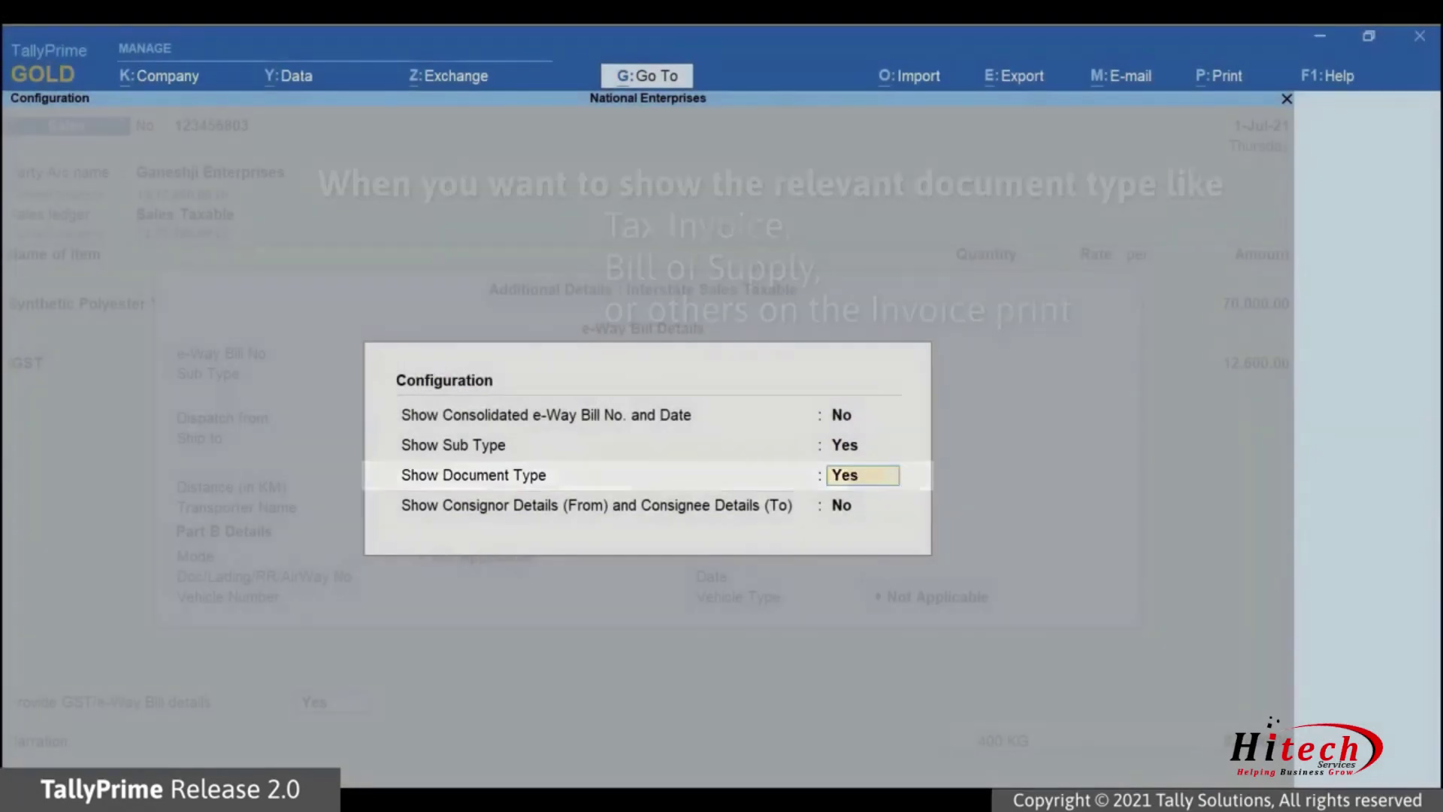
pyautogui.press('Return')
pyautogui.press('Return')
pyautogui.press('Up')
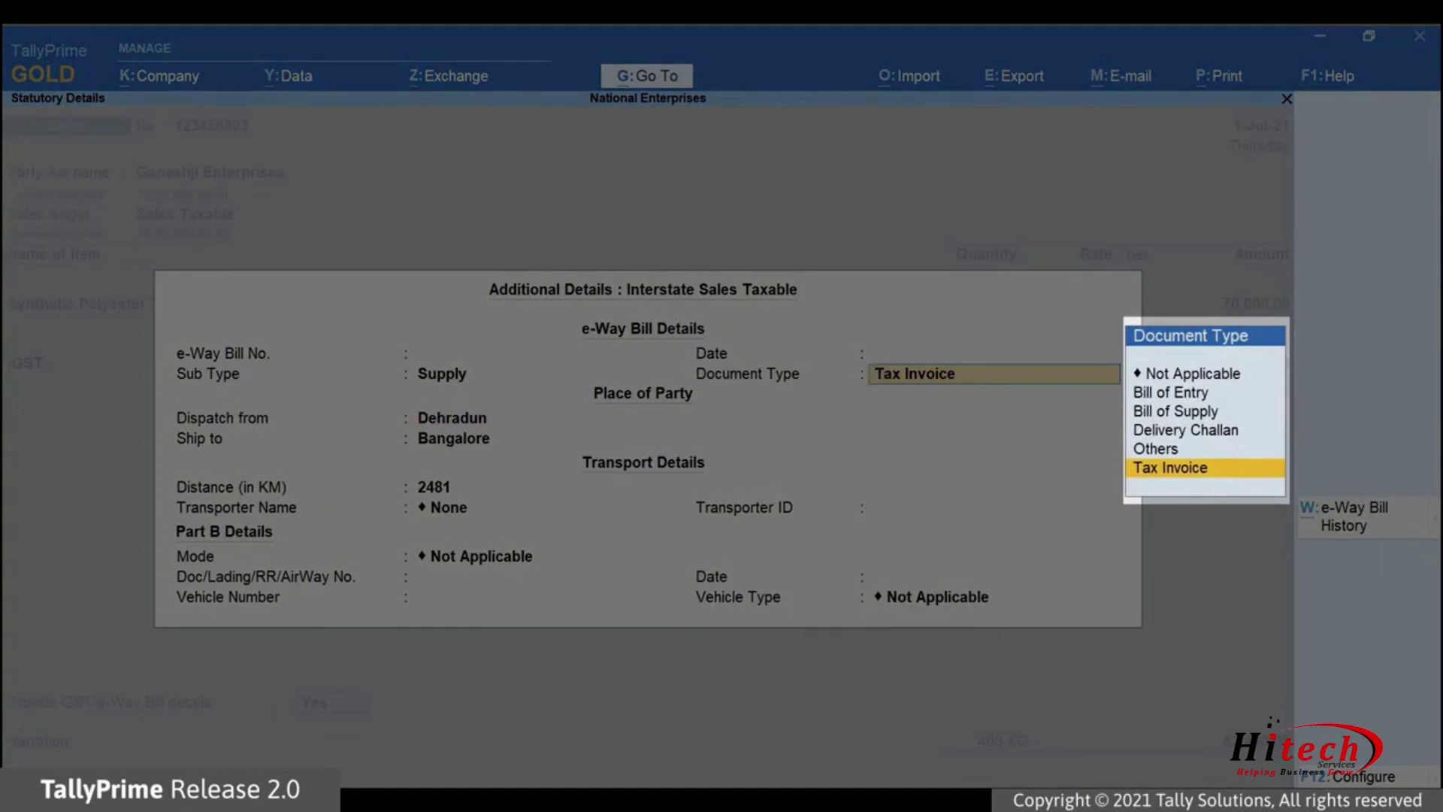
pyautogui.press('Up')
pyautogui.press('Up')
pyautogui.press('Up')
pyautogui.press('Up')
pyautogui.press('Down')
pyautogui.press('Down')
pyautogui.press('Down')
pyautogui.press('Down')
pyautogui.press('Up')
pyautogui.press('Up')
pyautogui.press('Up')
pyautogui.press('Up')
pyautogui.press('Down')
pyautogui.press('Down')
pyautogui.press('Down')
pyautogui.press('Down')
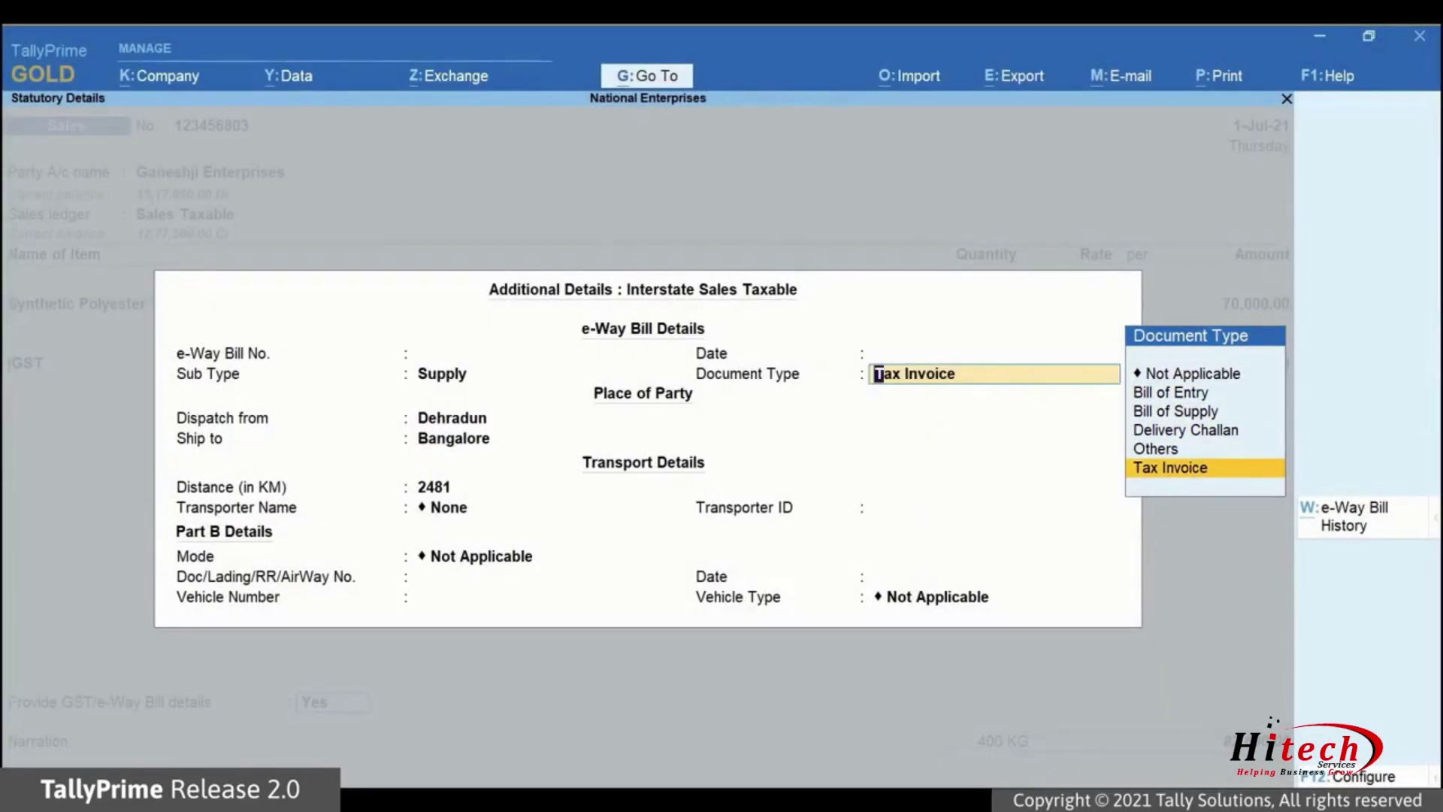
pyautogui.press('Return')
pyautogui.press('F12')
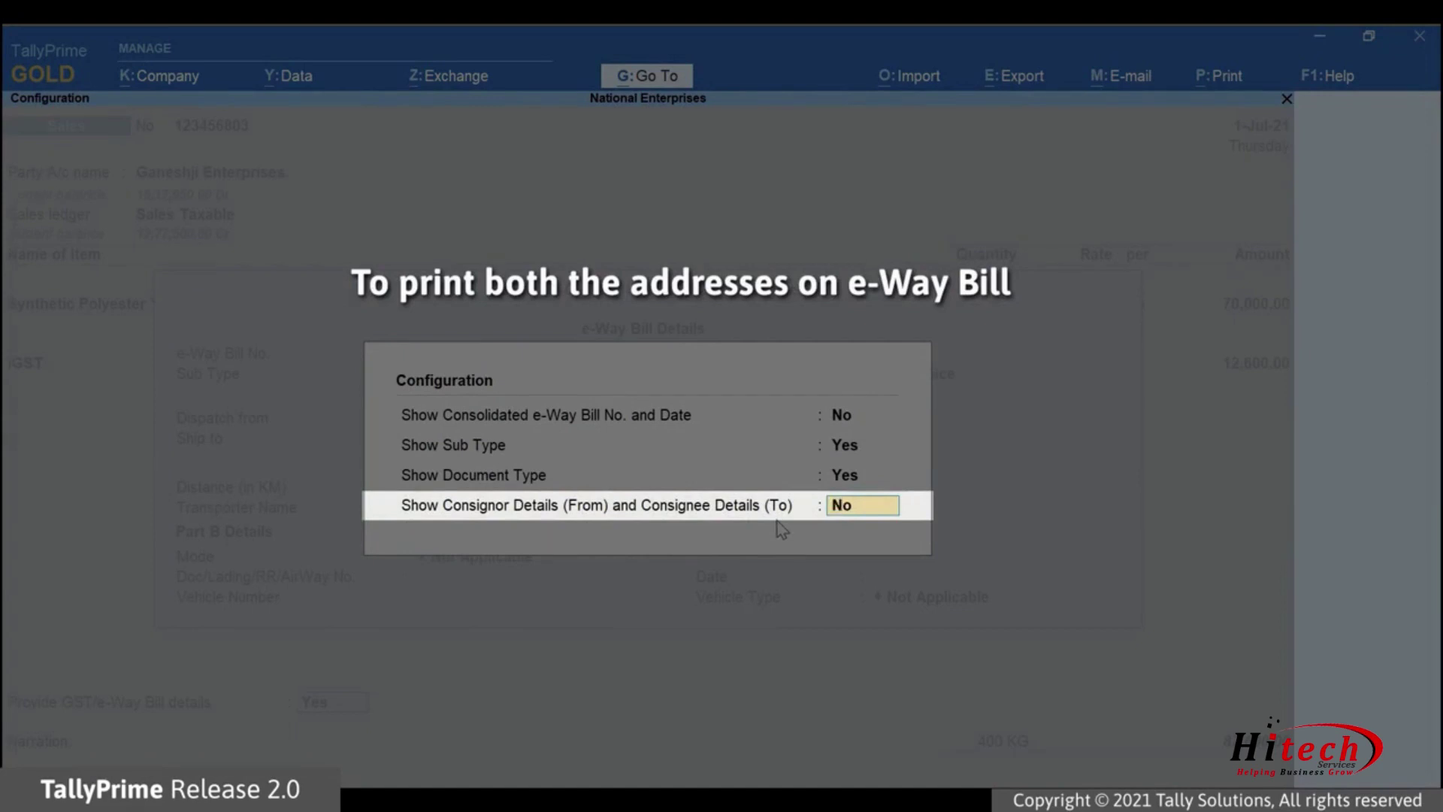
# Step: Show consignor/consignee details, keeping sub type Supply and document type Tax Invoice
pyautogui.write('Yes')
pyautogui.press('Return')
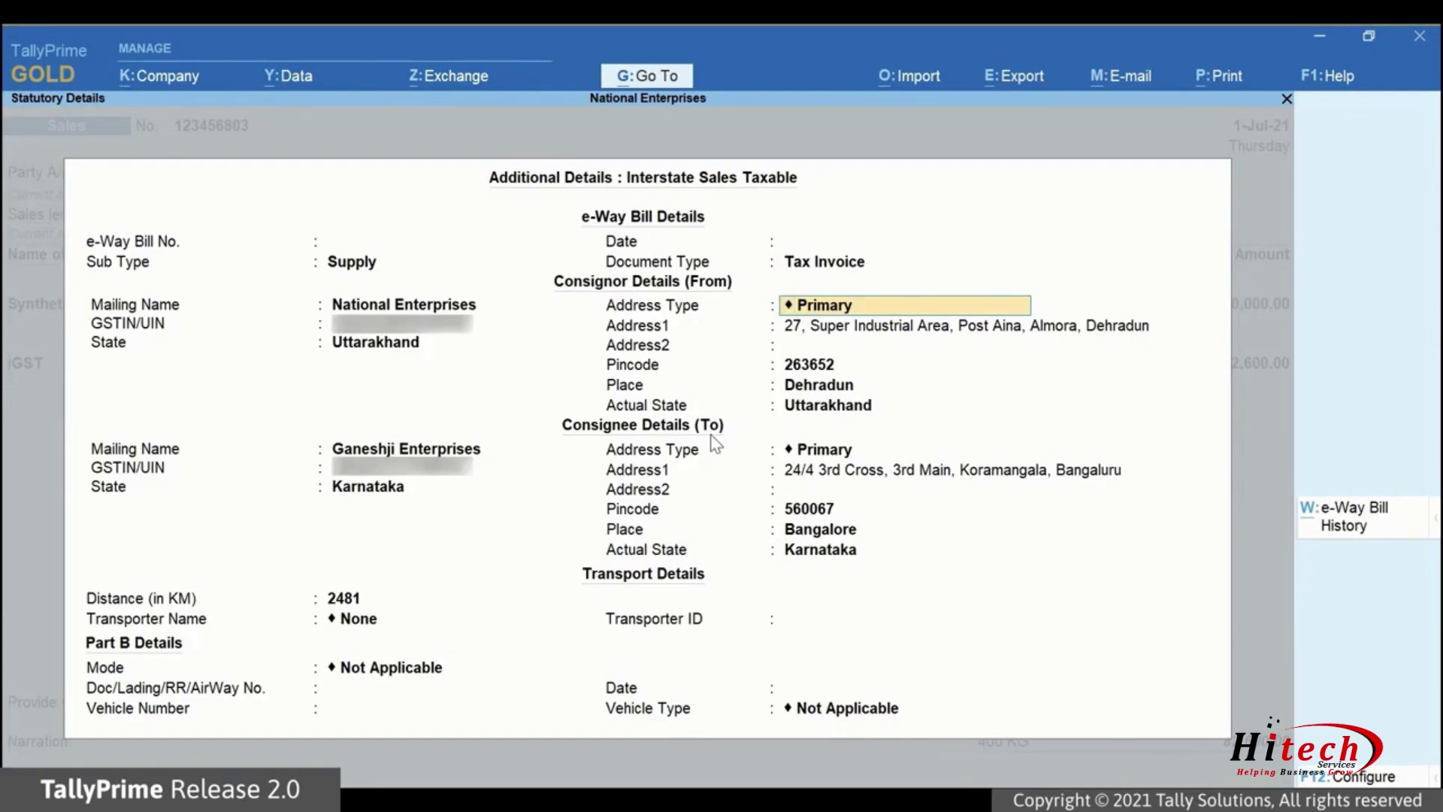
pyautogui.press('BackSpace')
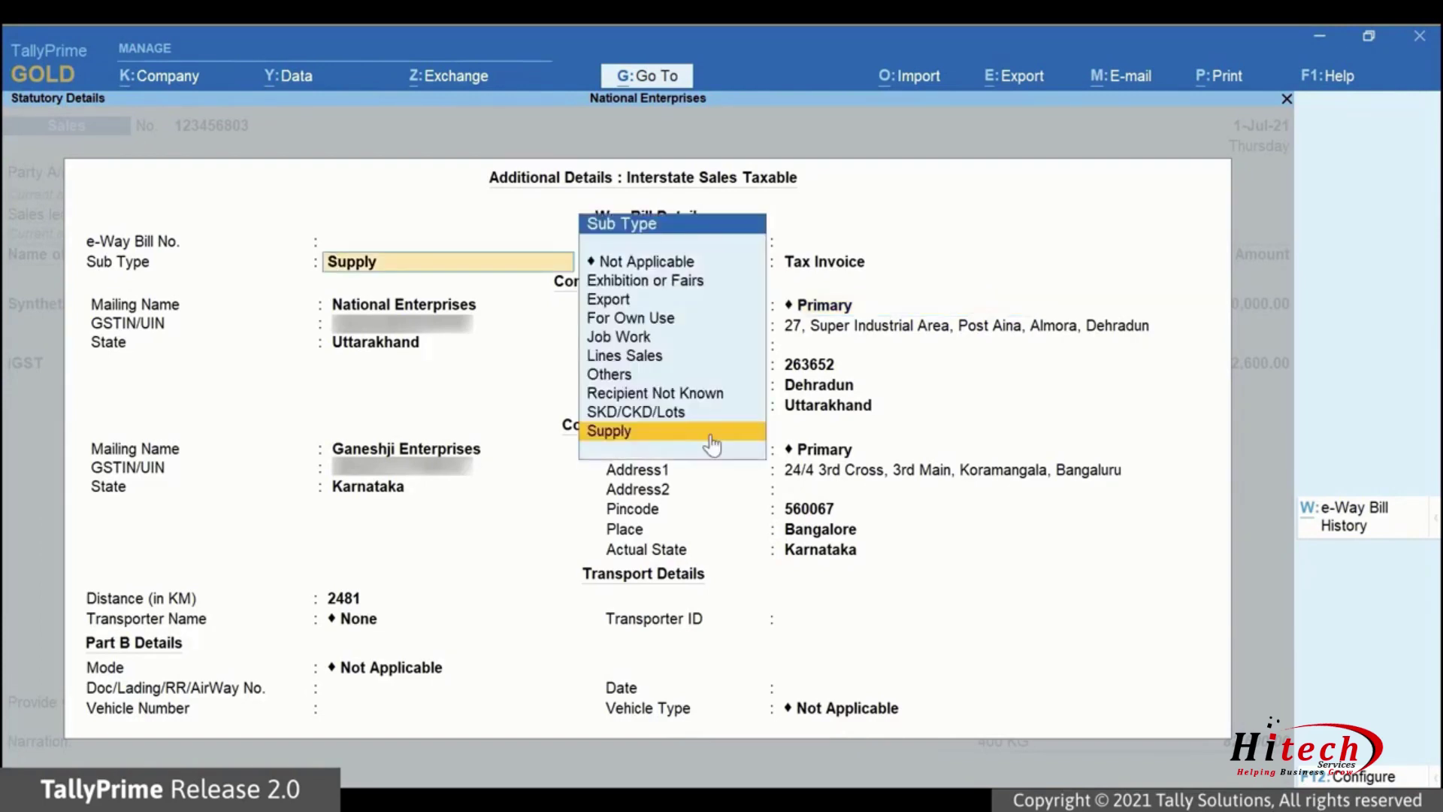
pyautogui.press('Return')
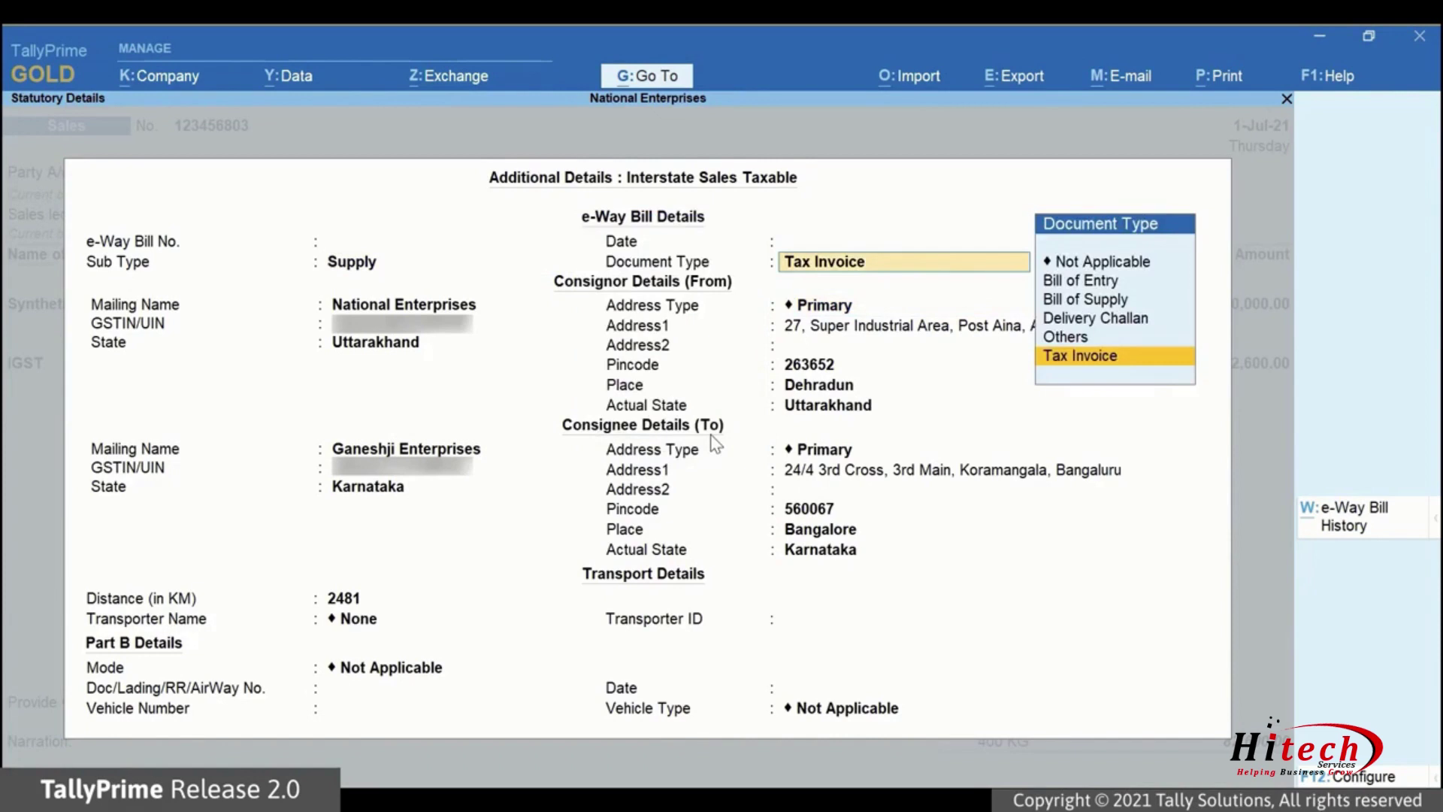
pyautogui.press('Return')
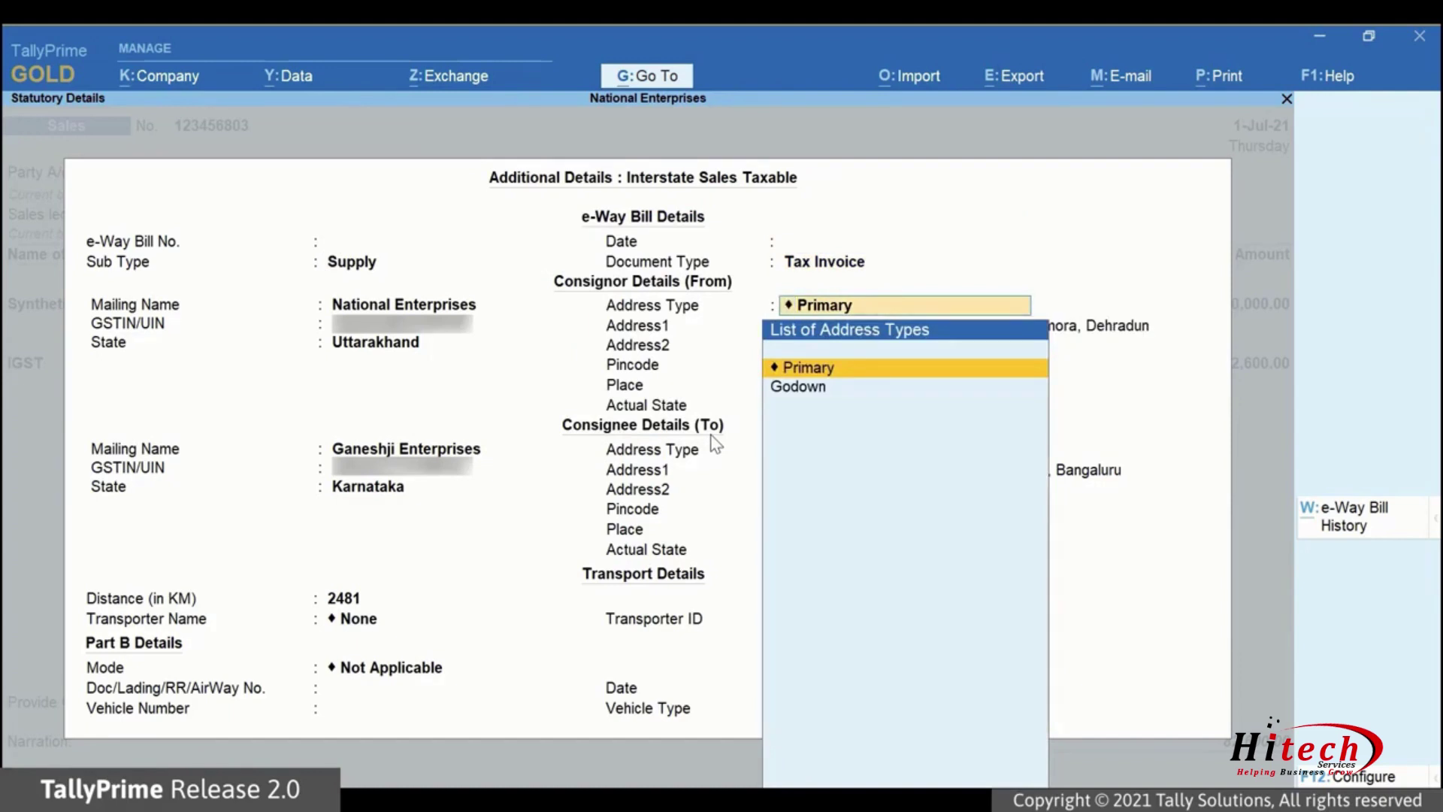
pyautogui.press('Return')
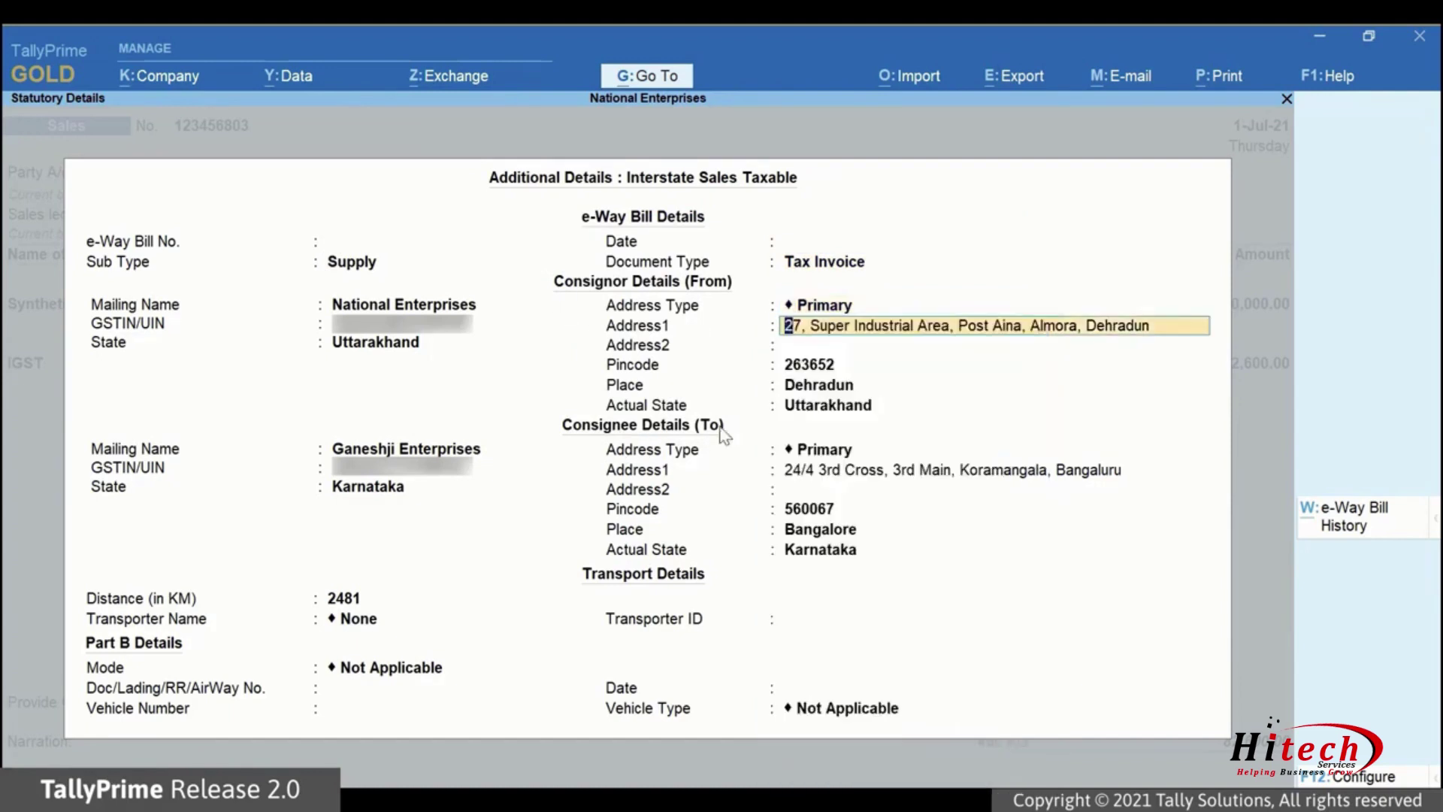
pyautogui.press('Return')
pyautogui.press('Return')
pyautogui.press('Return')
pyautogui.press('Return')
pyautogui.press('Return')
pyautogui.press('Return')
pyautogui.press('Return')
pyautogui.press('Return')
pyautogui.press('Return')
pyautogui.press('Return')
pyautogui.press('Return')
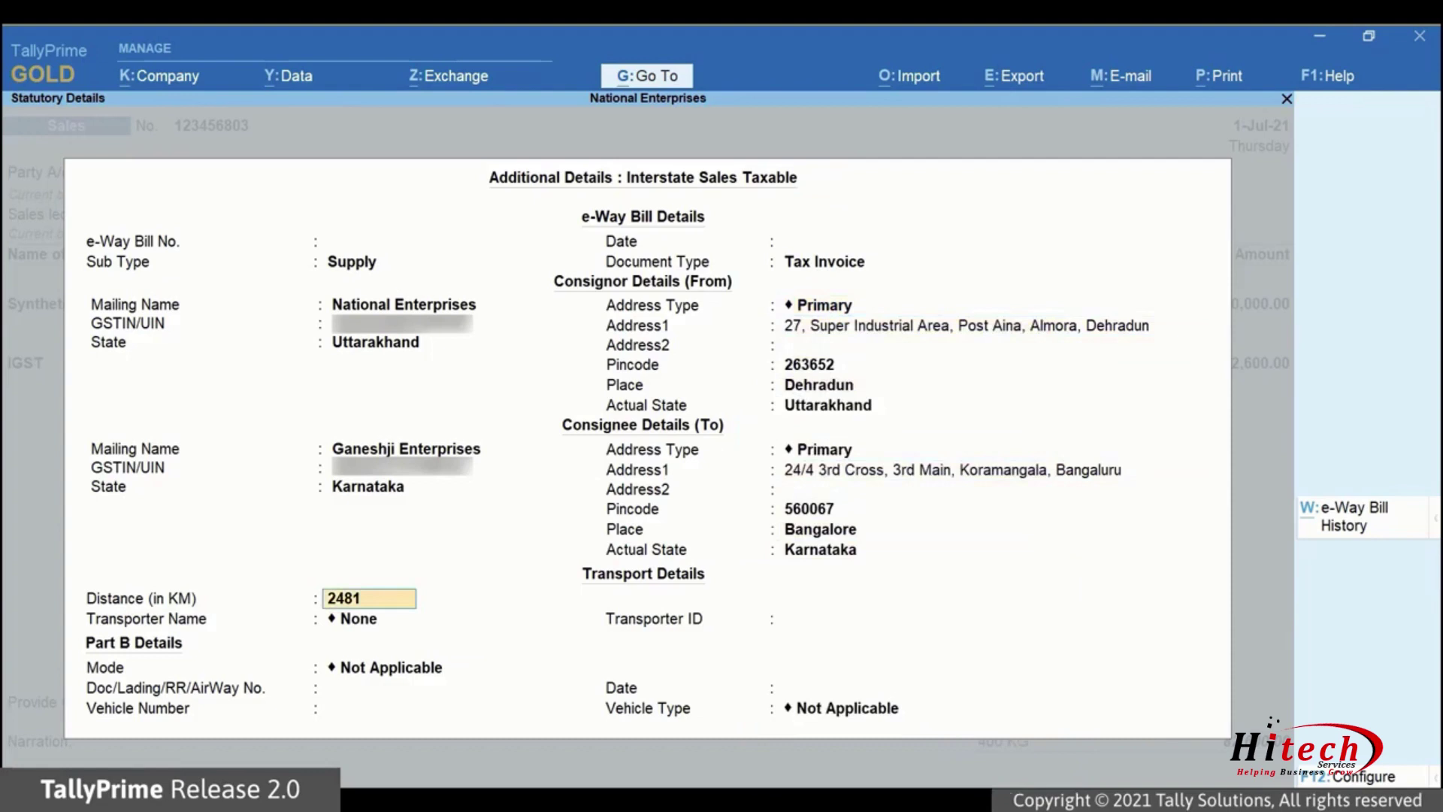
pyautogui.press('Return')
pyautogui.press('Return')
pyautogui.press('Down')
pyautogui.press('Return')
pyautogui.press('Return')
pyautogui.press('Return')
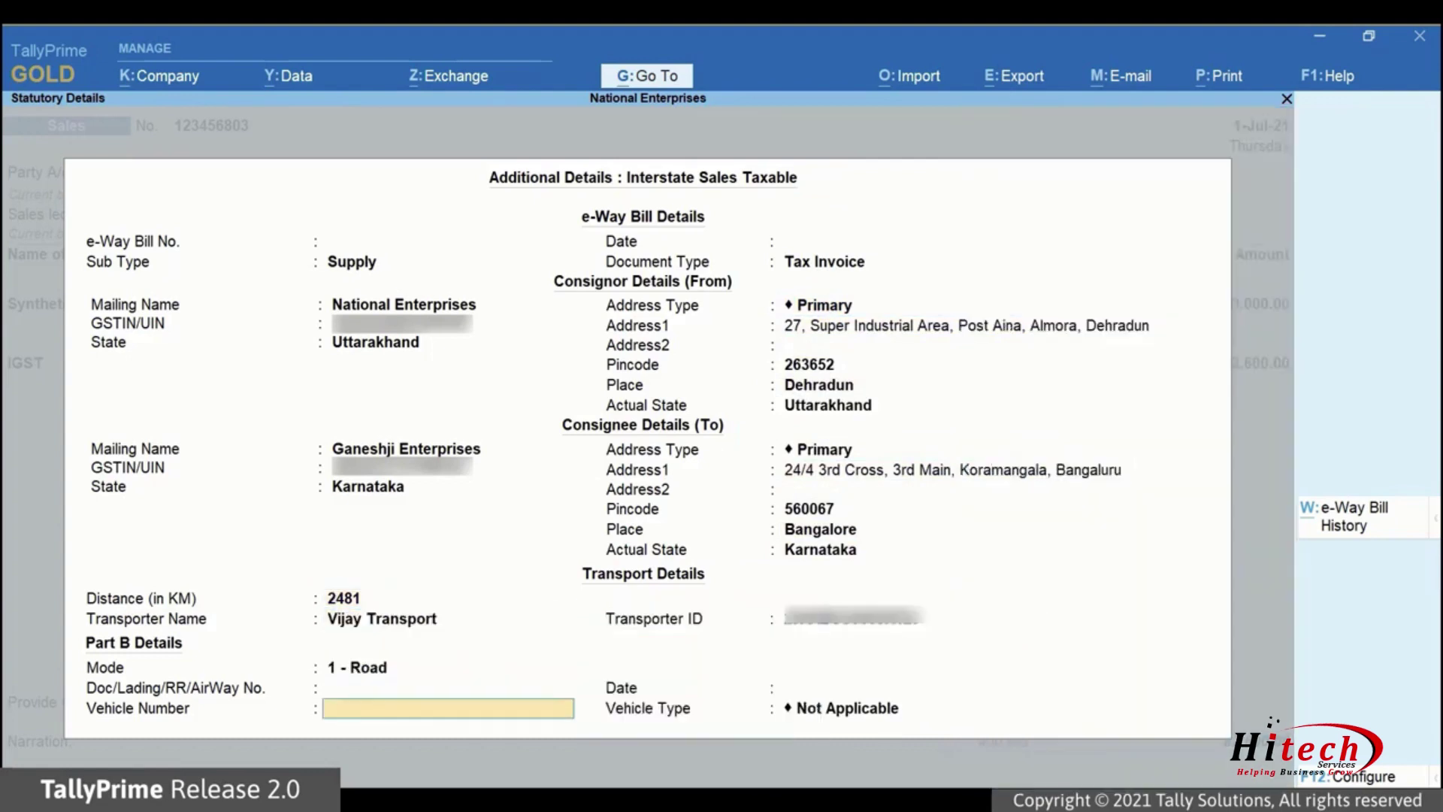
pyautogui.write('KA05N3241')
pyautogui.press('Return')
pyautogui.press('Return')
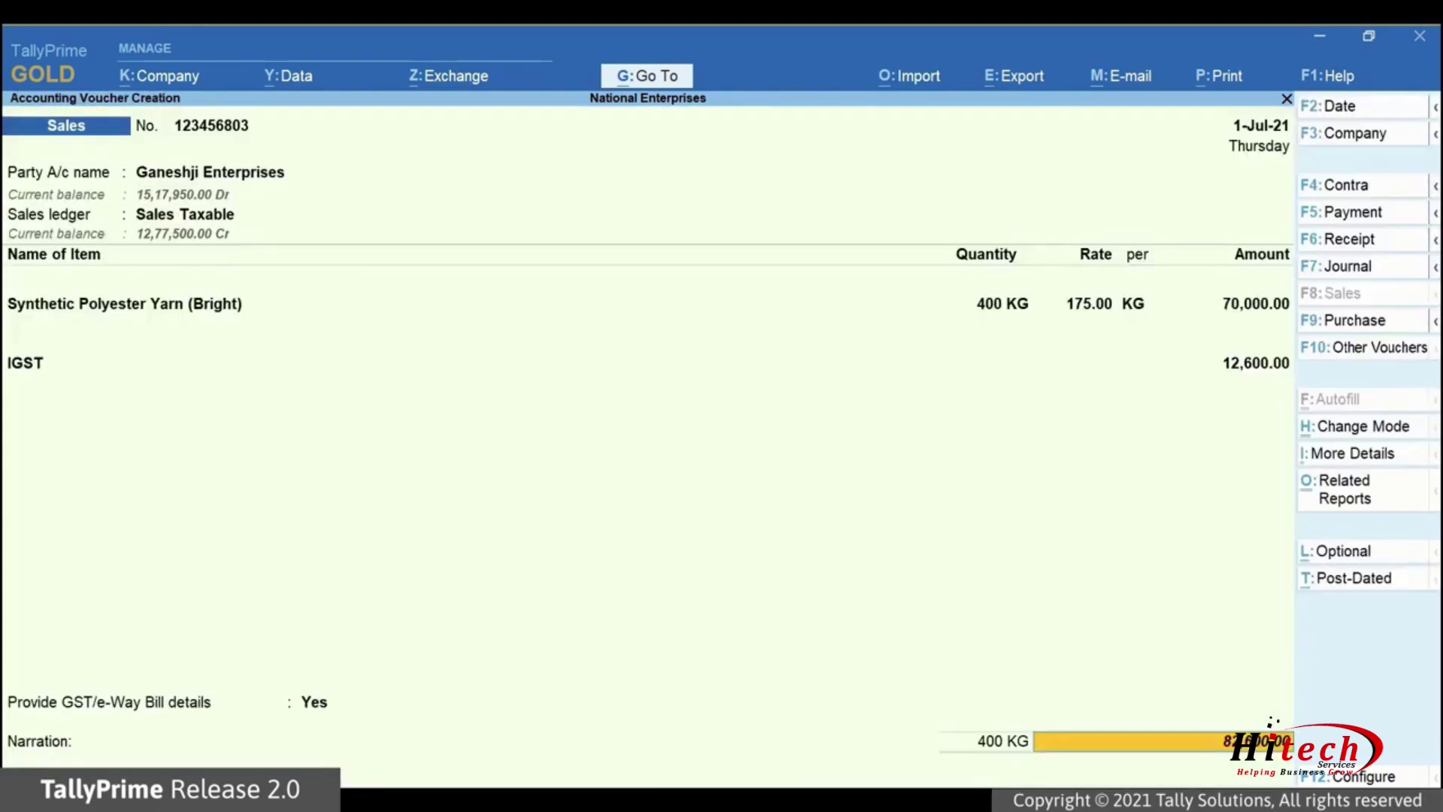
# Step: Save voucher 123456803, send it for e-Way Bill generation, and dismiss the result message
pyautogui.press('ctrl')
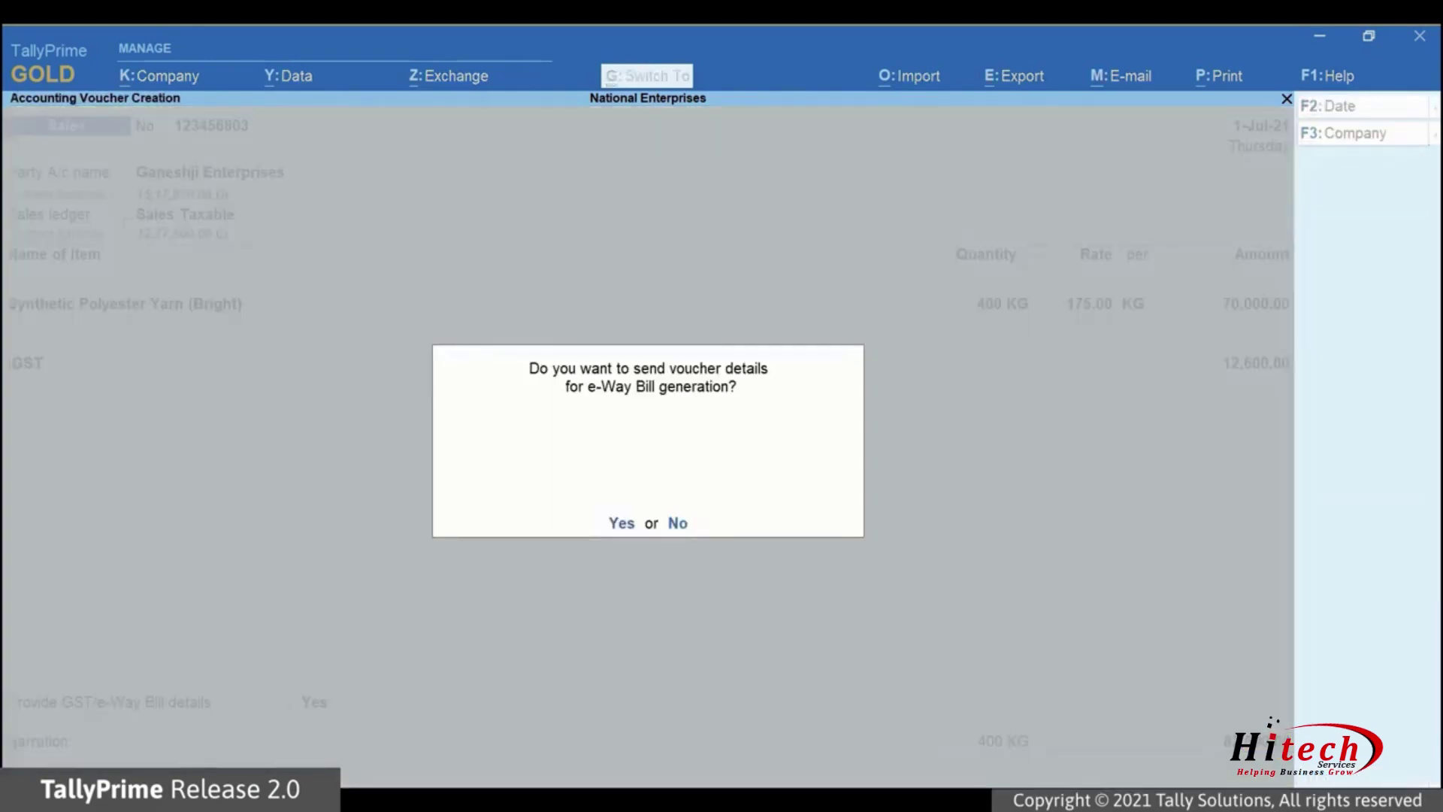
pyautogui.press('Return')
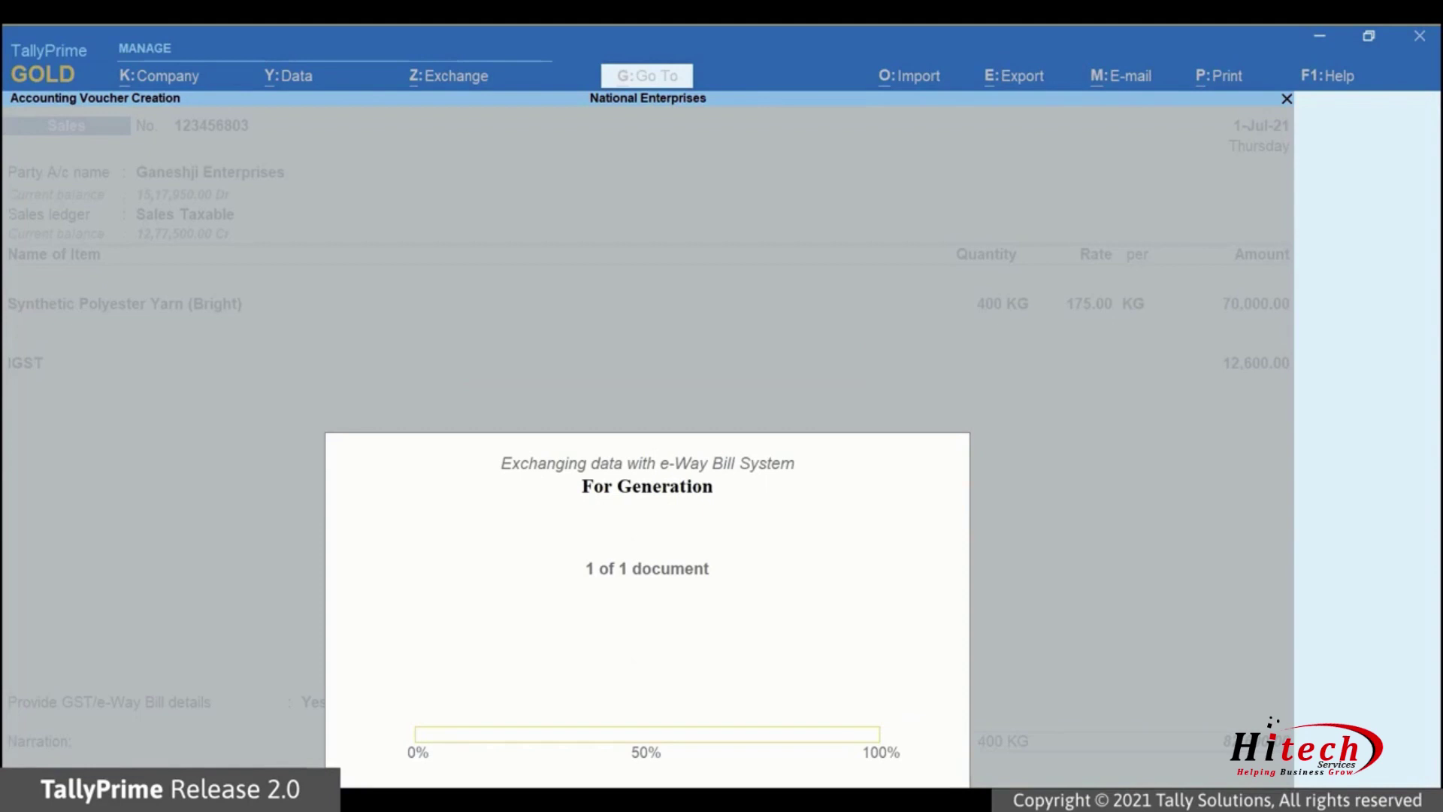
pyautogui.press('Return')
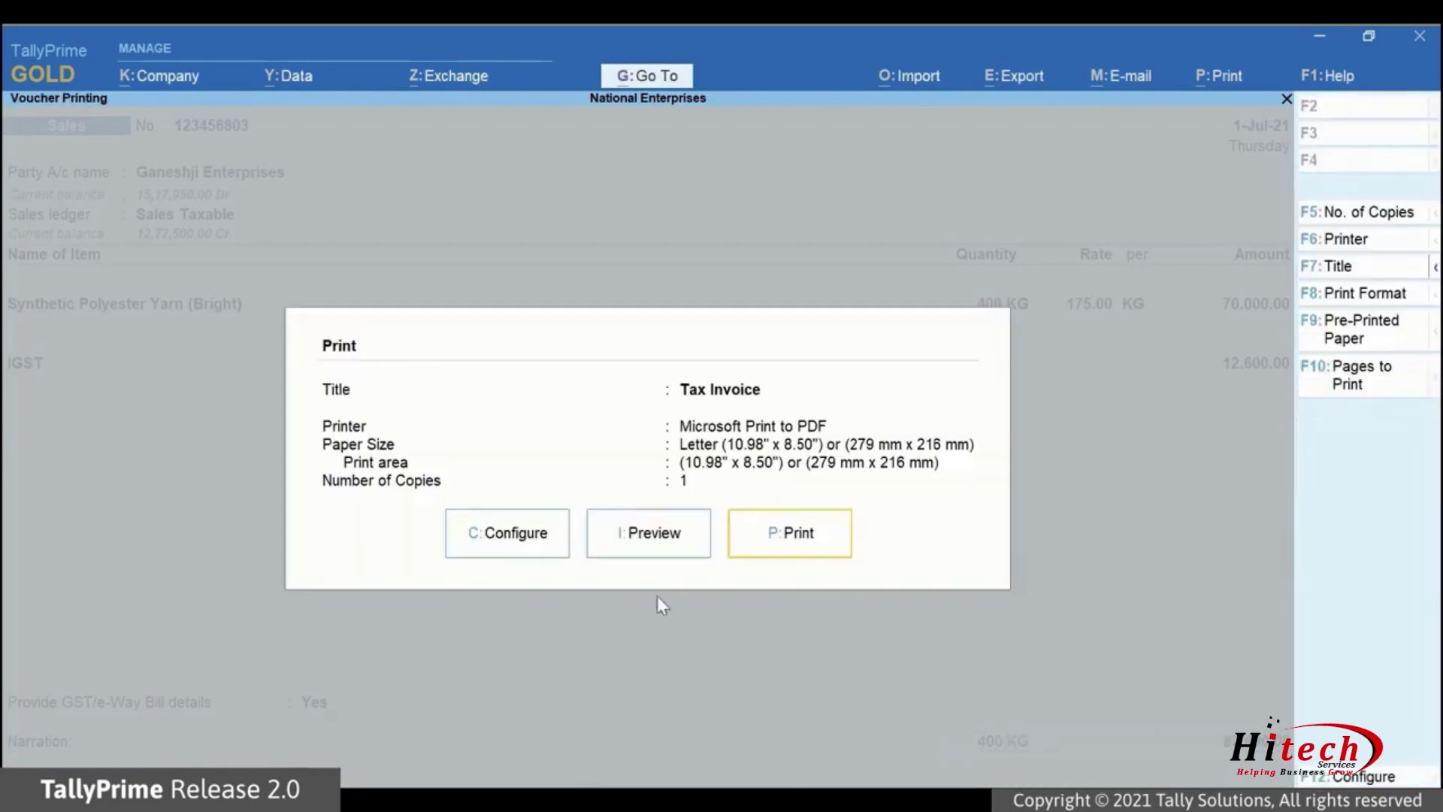
# Step: Preview the printout and zoom in on the e-Way Bill page with its QR code
pyautogui.click(661, 543)
pyautogui.click(410, 762)
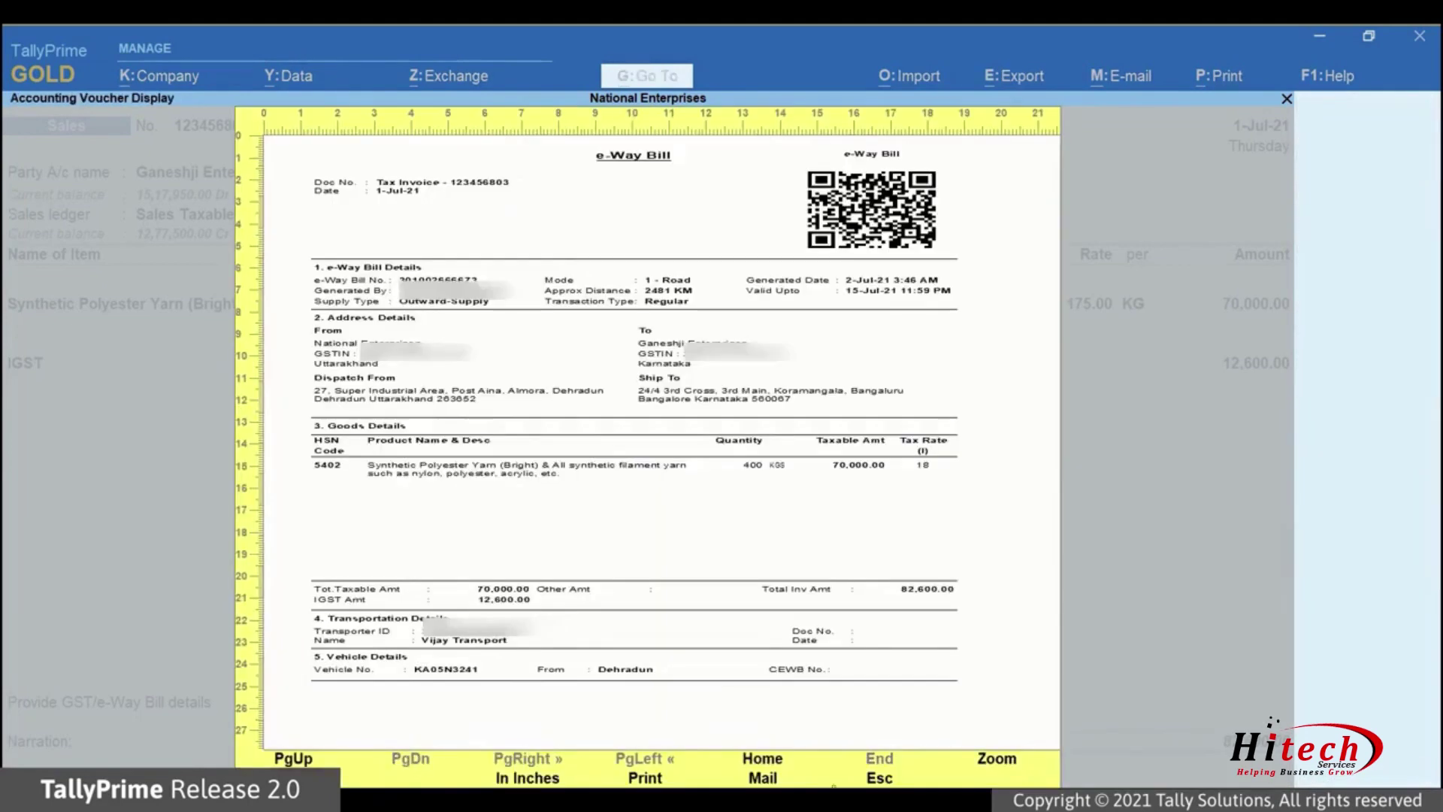
pyautogui.click(997, 761)
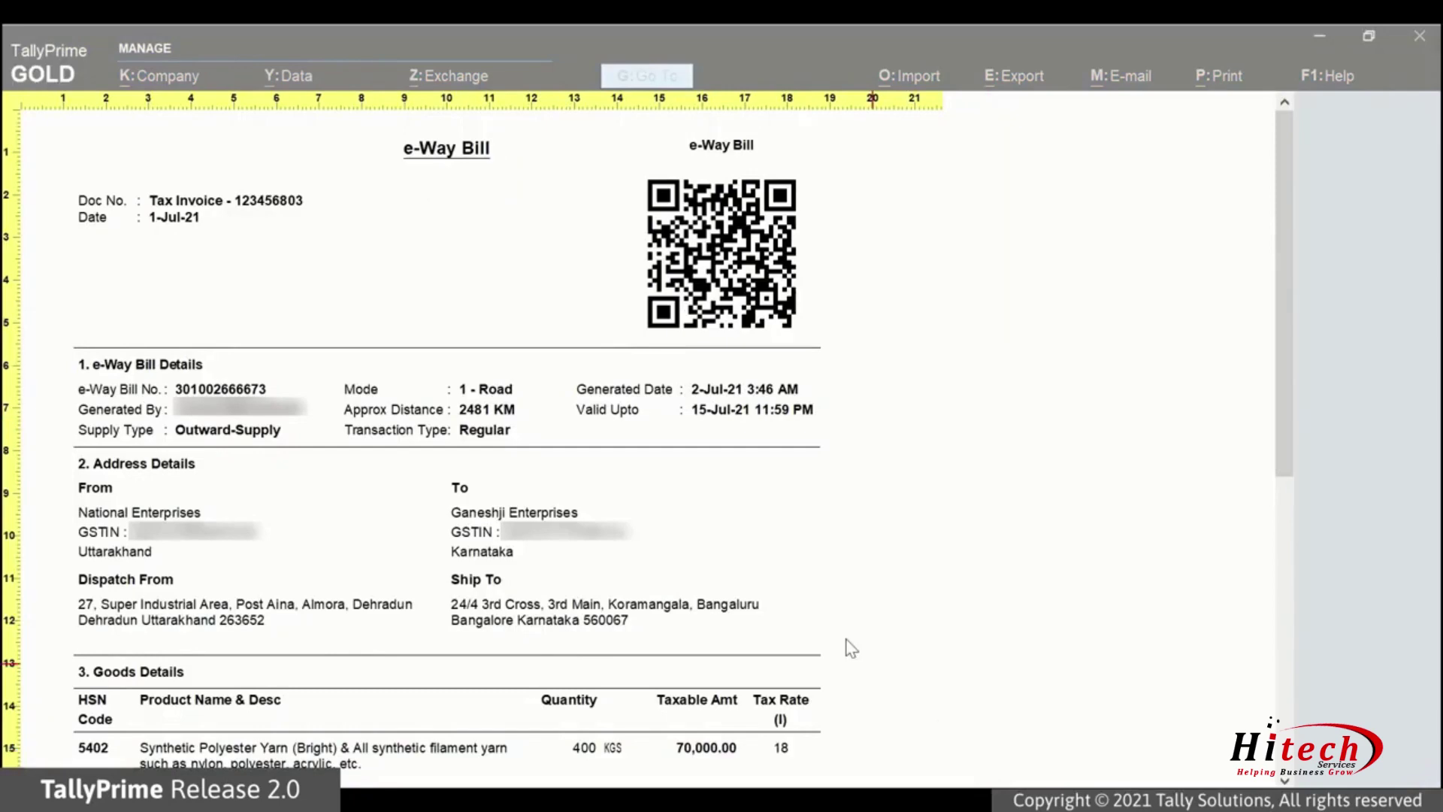